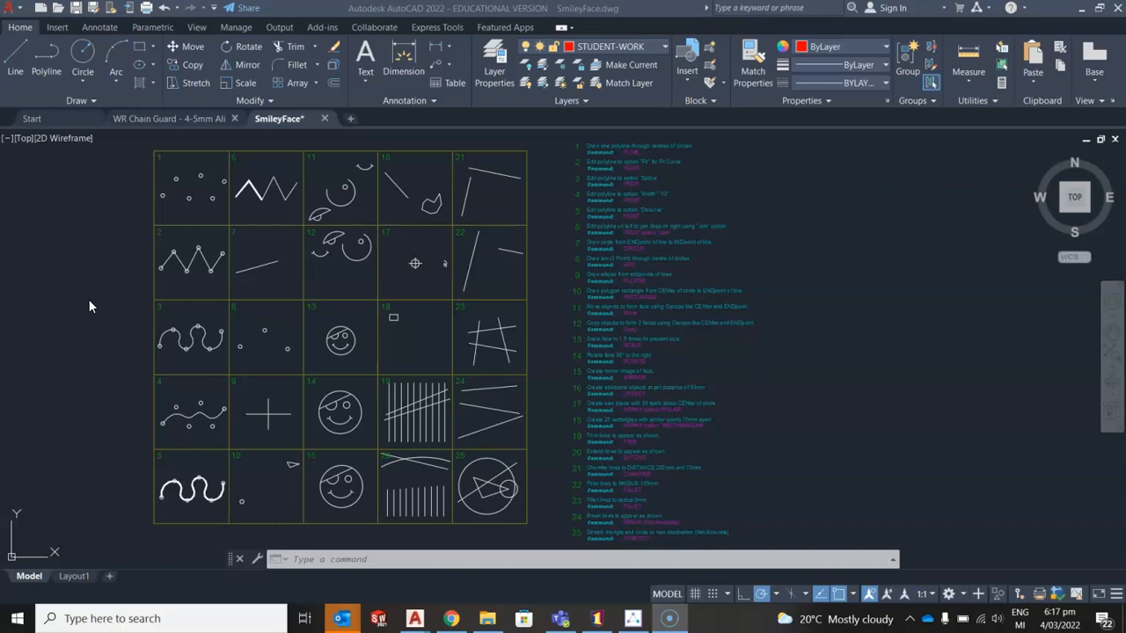
# Examine the numbered exercise grid and read the task list's instruction for exercise 1
pyautogui.click(94, 299)
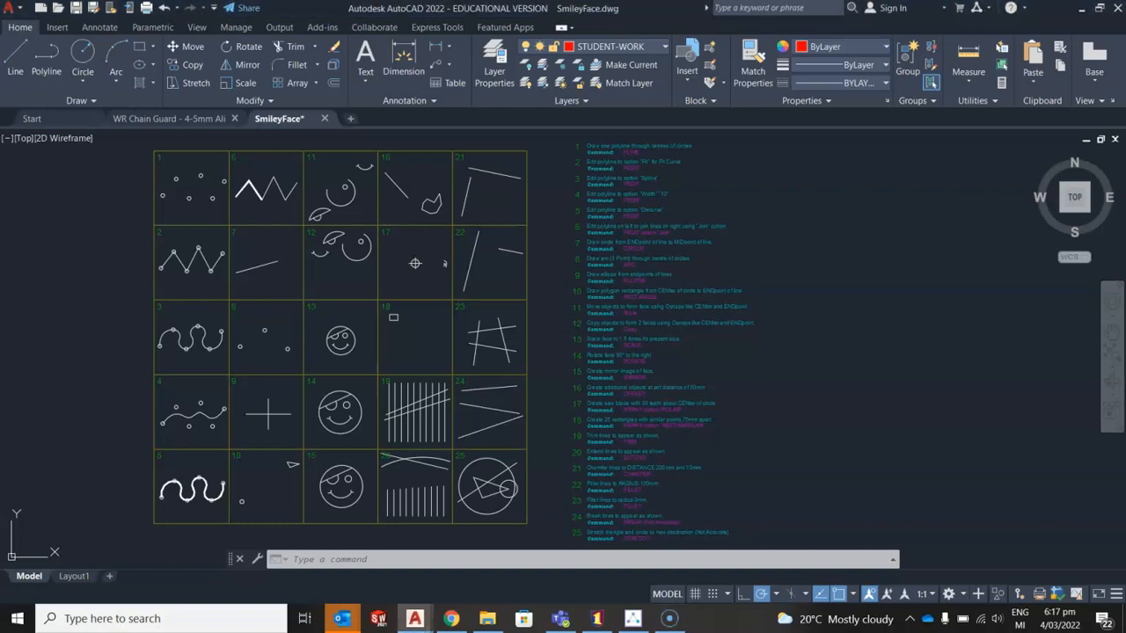
pyautogui.moveTo(131, 296)
pyautogui.mouseDown(button='middle')
pyautogui.moveTo(208, 307)
pyautogui.moveTo(199, 299)
pyautogui.mouseUp(button='middle')
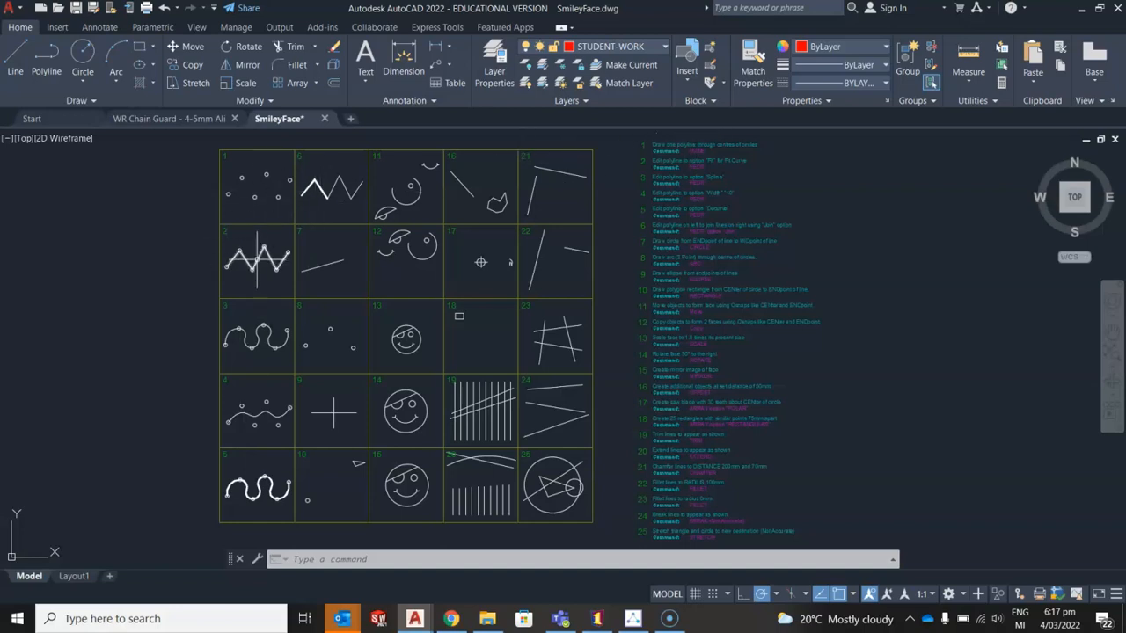
pyautogui.moveTo(257, 261)
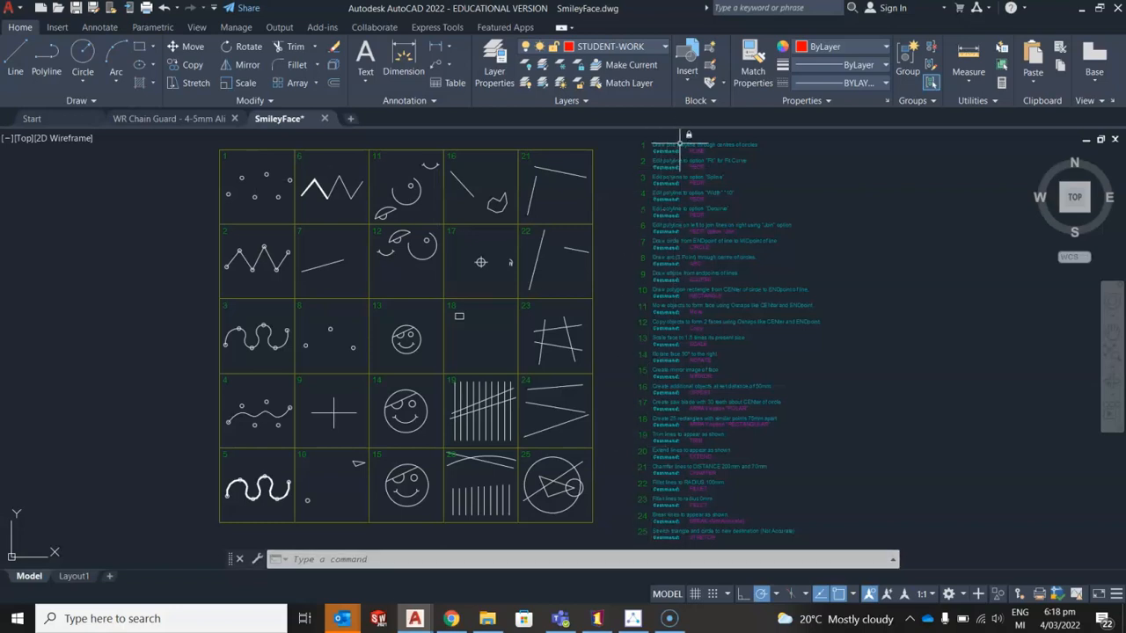
pyautogui.scroll(4, 680, 142)
pyautogui.scroll(1, 625, 252)
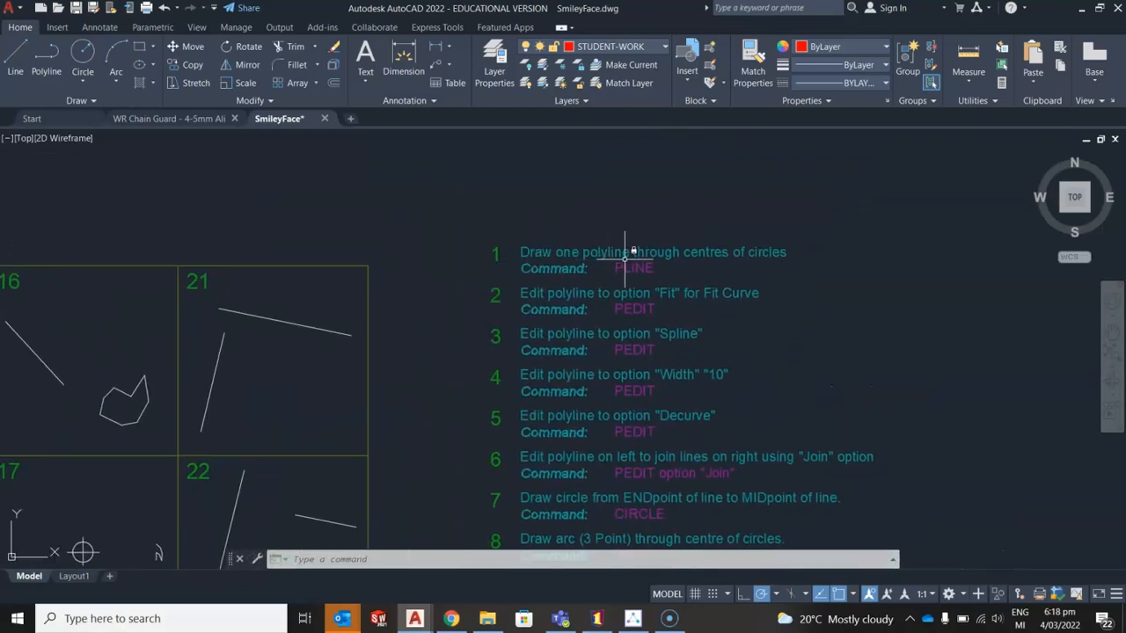
pyautogui.moveTo(638, 210)
pyautogui.mouseDown(button='middle')
pyautogui.moveTo(578, 241)
pyautogui.moveTo(664, 156)
pyautogui.moveTo(624, 220)
pyautogui.mouseUp(button='middle')
pyautogui.scroll(-2, 624, 218)
pyautogui.scroll(2, 624, 218)
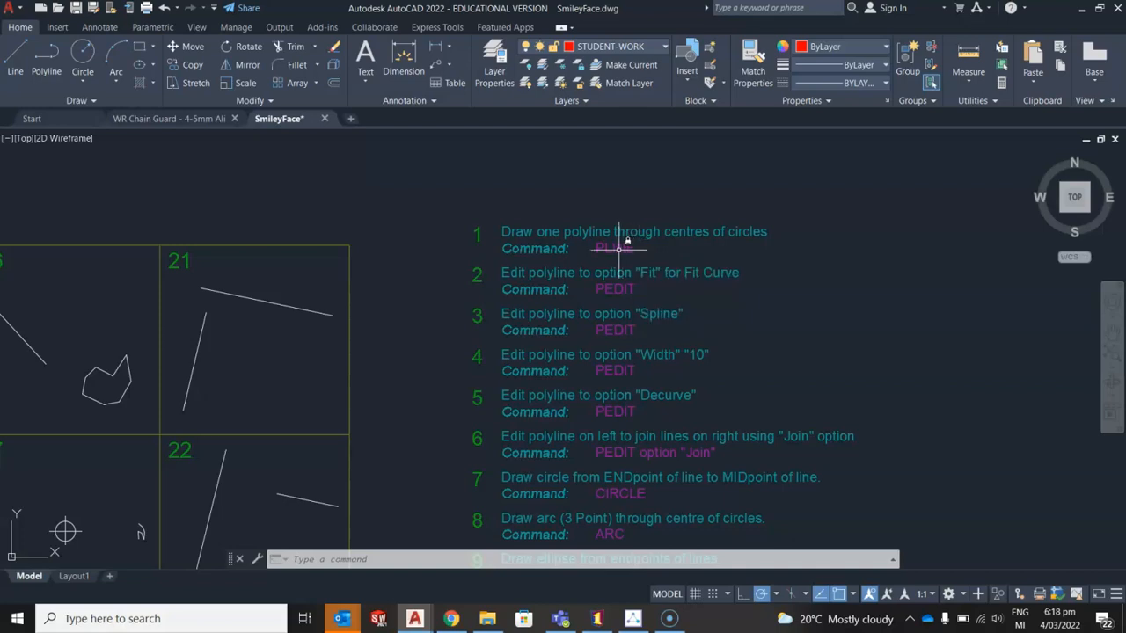
pyautogui.scroll(-4, 620, 249)
pyautogui.moveTo(320, 344); pyautogui.dragTo(484, 287, button='middle')
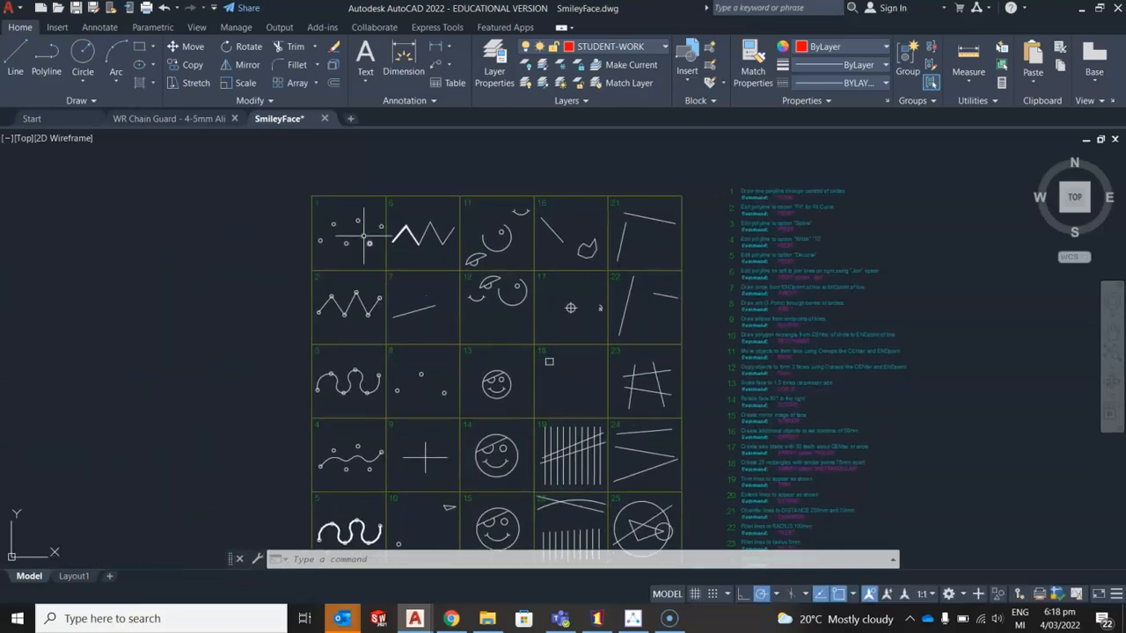
# Draw one polyline with PLINE through the centres of the six circles in cell 1, zigzagging from the leftmost circle to the rightmost
pyautogui.scroll(4, 367, 232)
pyautogui.write('PLINE')
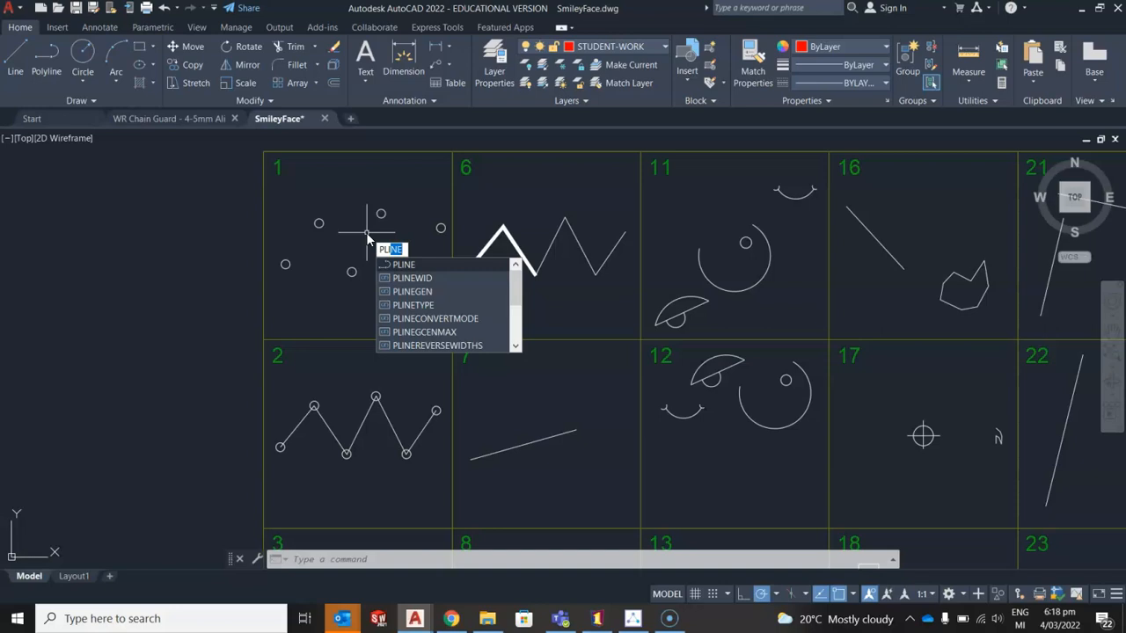
pyautogui.press('Return')
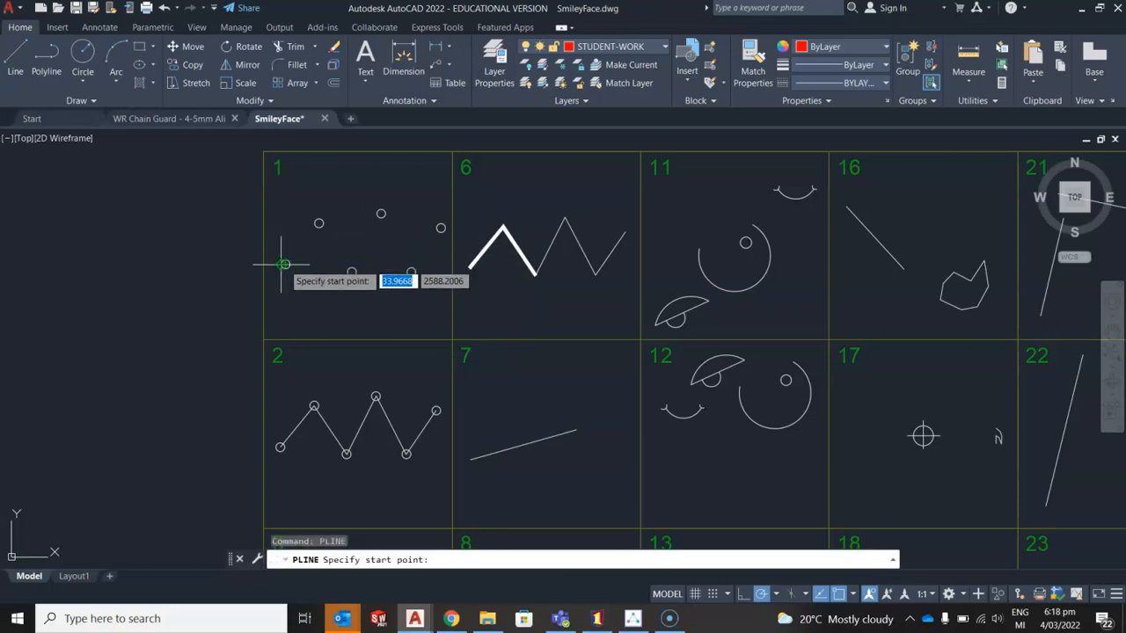
pyautogui.scroll(2, 301, 268)
pyautogui.moveTo(322, 253); pyautogui.dragTo(251, 265, button='middle')
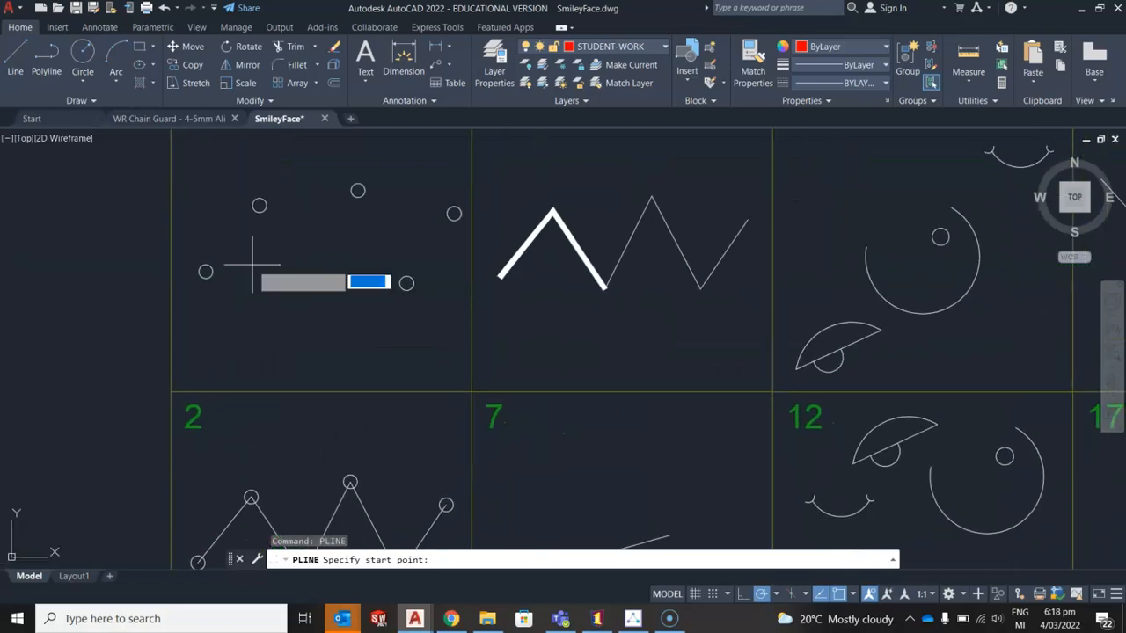
pyautogui.click(205, 270)
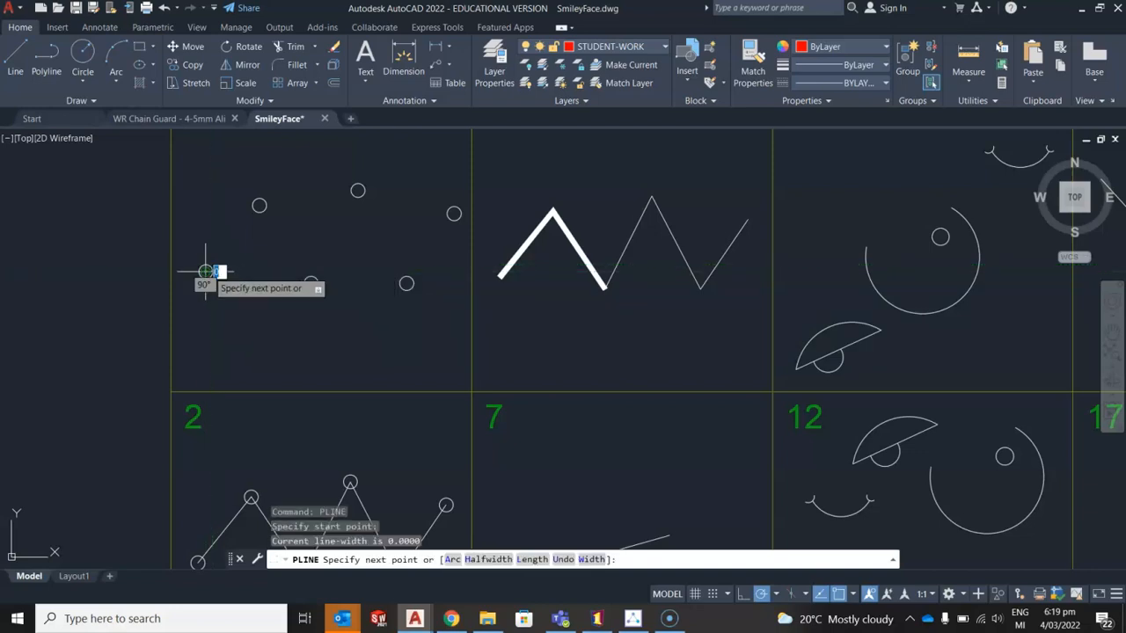
pyautogui.click(259, 205)
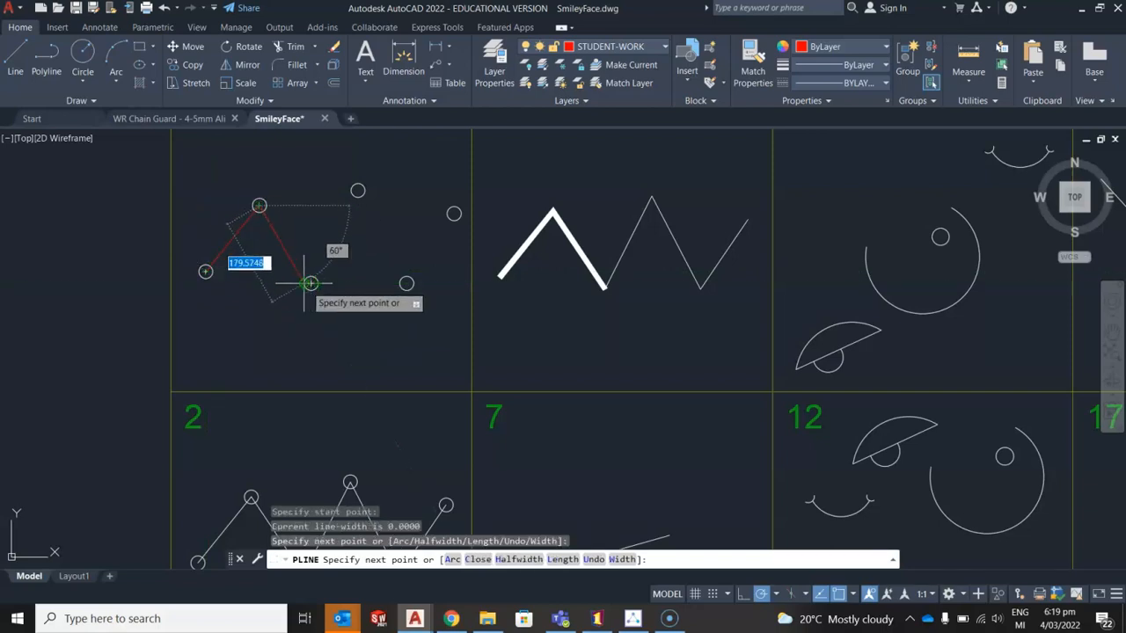
pyautogui.click(310, 282)
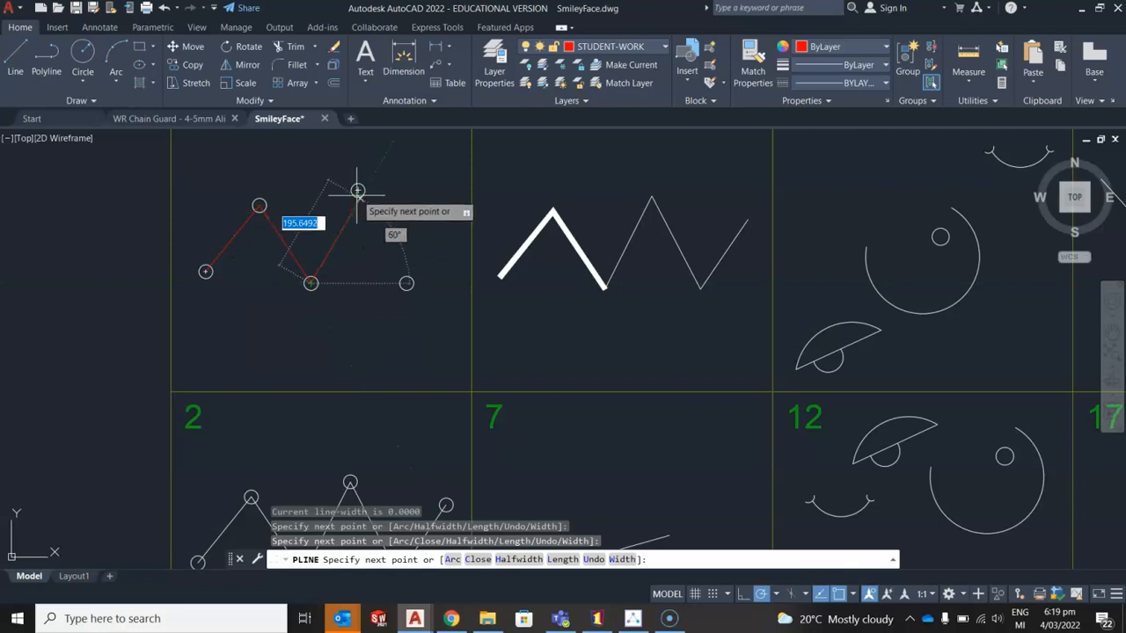
pyautogui.click(358, 190)
pyautogui.click(407, 283)
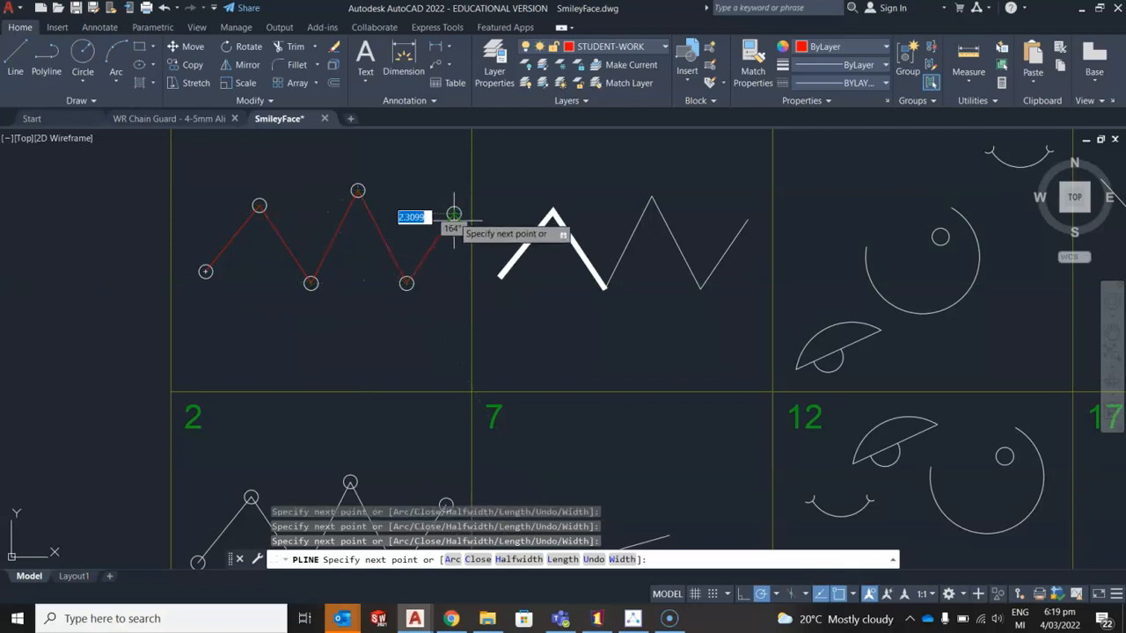
pyautogui.click(454, 213)
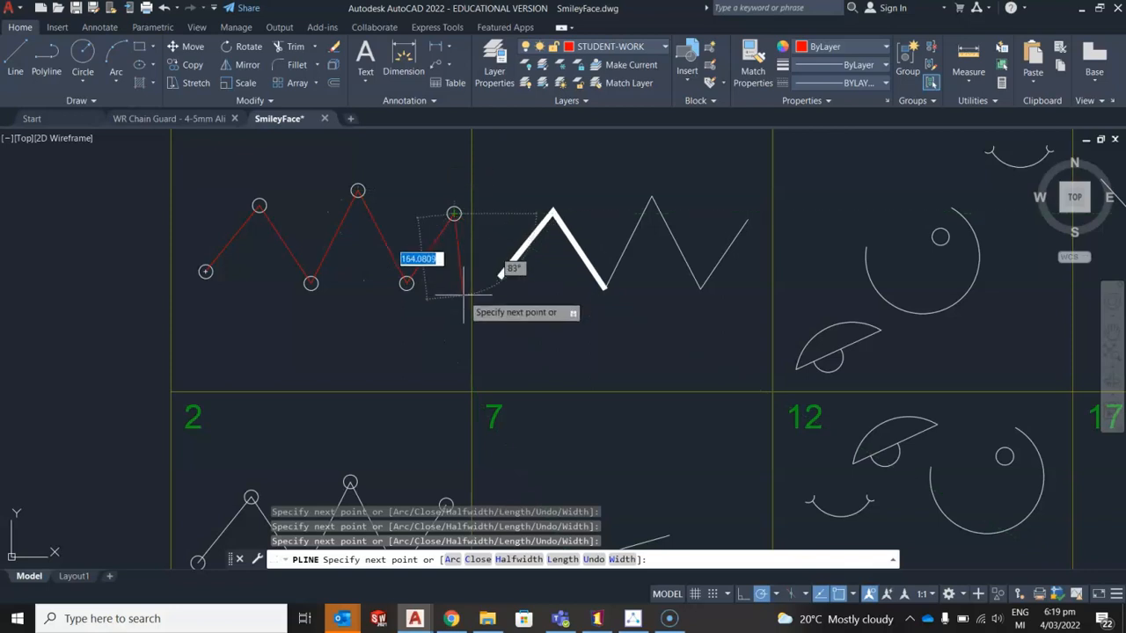
pyautogui.press('Escape')
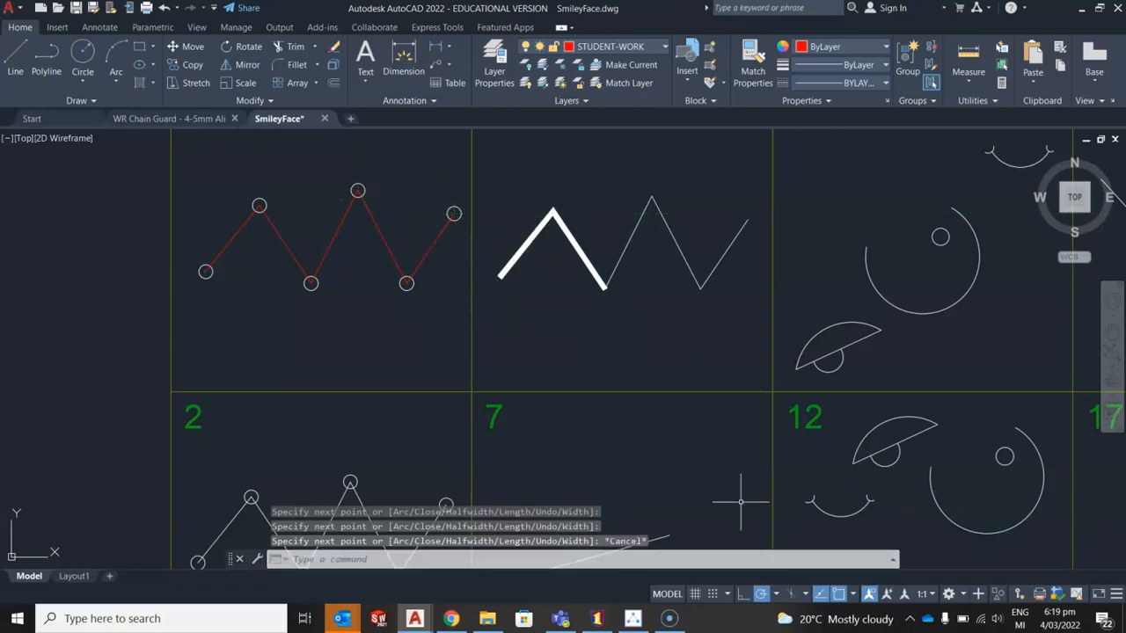
pyautogui.click(854, 595)
pyautogui.click(868, 416)
pyautogui.click(549, 341)
# Read the task list's instruction for exercise 2 and locate the zigzag polyline in cell 2
pyautogui.scroll(-2, 549, 356)
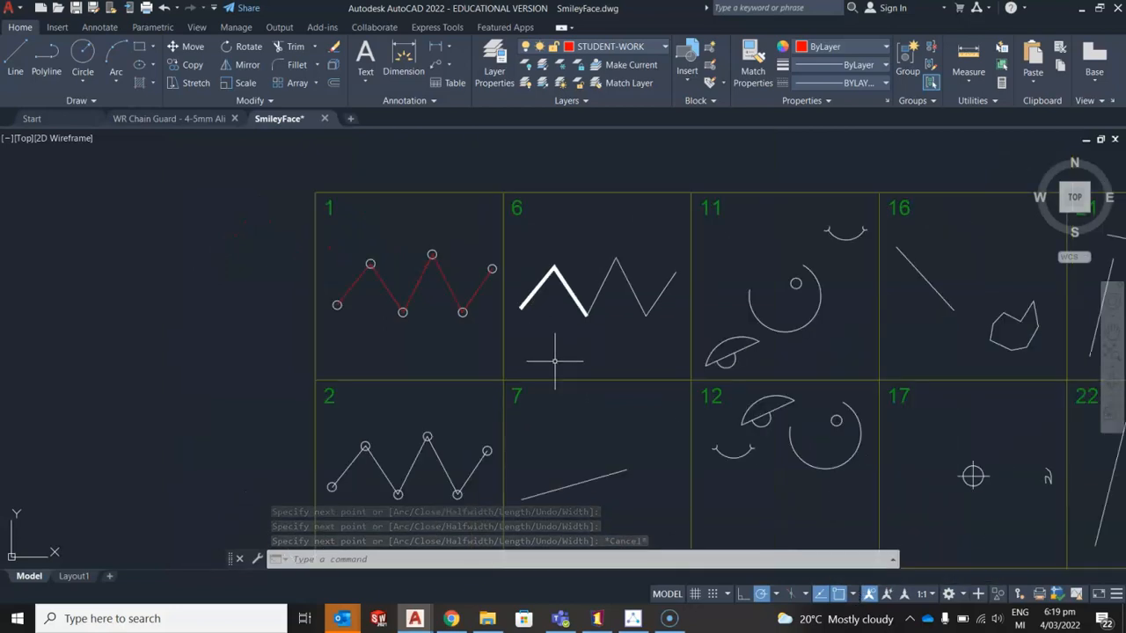
pyautogui.moveTo(548, 362); pyautogui.dragTo(483, 359, button='middle')
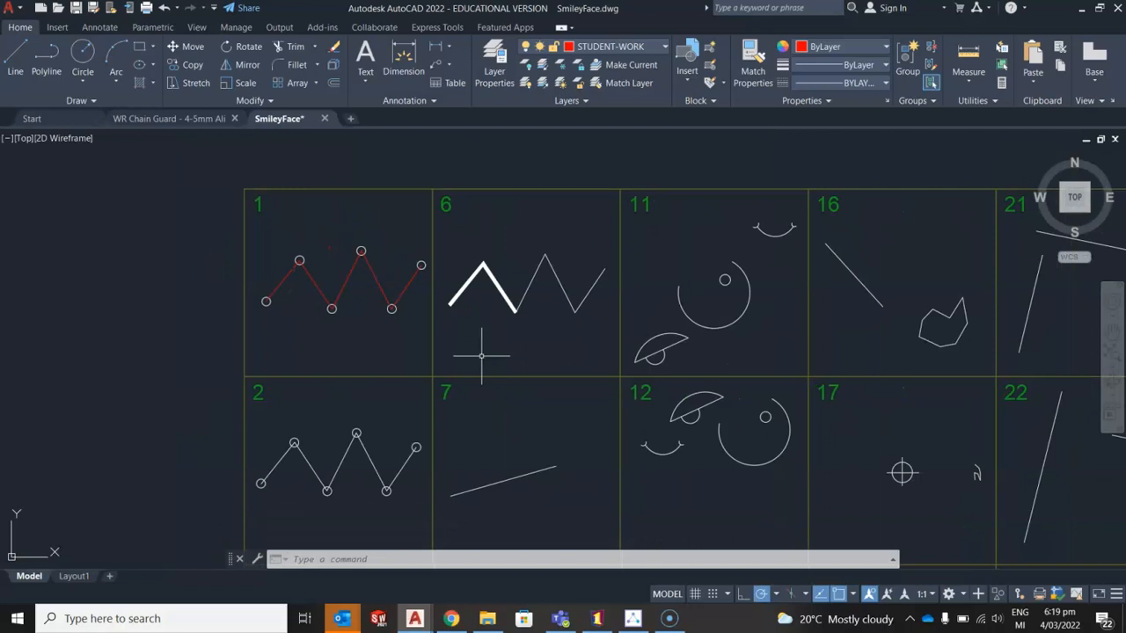
pyautogui.scroll(-4, 480, 360)
pyautogui.scroll(6, 593, 284)
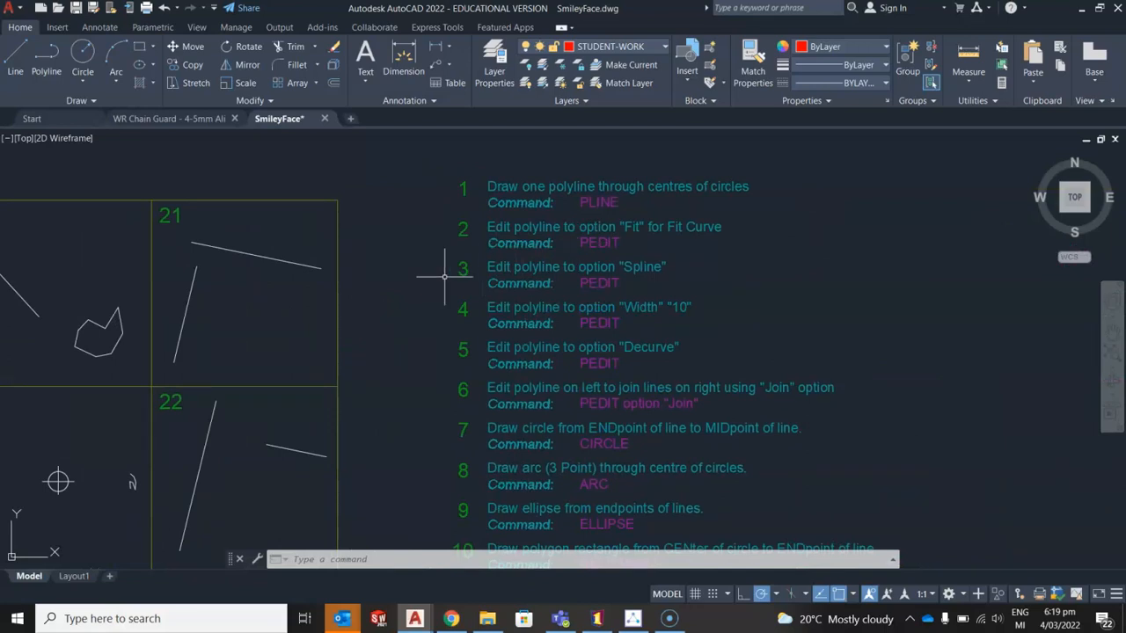
pyautogui.moveTo(401, 306)
pyautogui.mouseDown(button='middle')
pyautogui.moveTo(460, 272)
pyautogui.moveTo(616, 221)
pyautogui.mouseUp(button='middle')
pyautogui.moveTo(405, 284); pyautogui.dragTo(504, 275, button='middle')
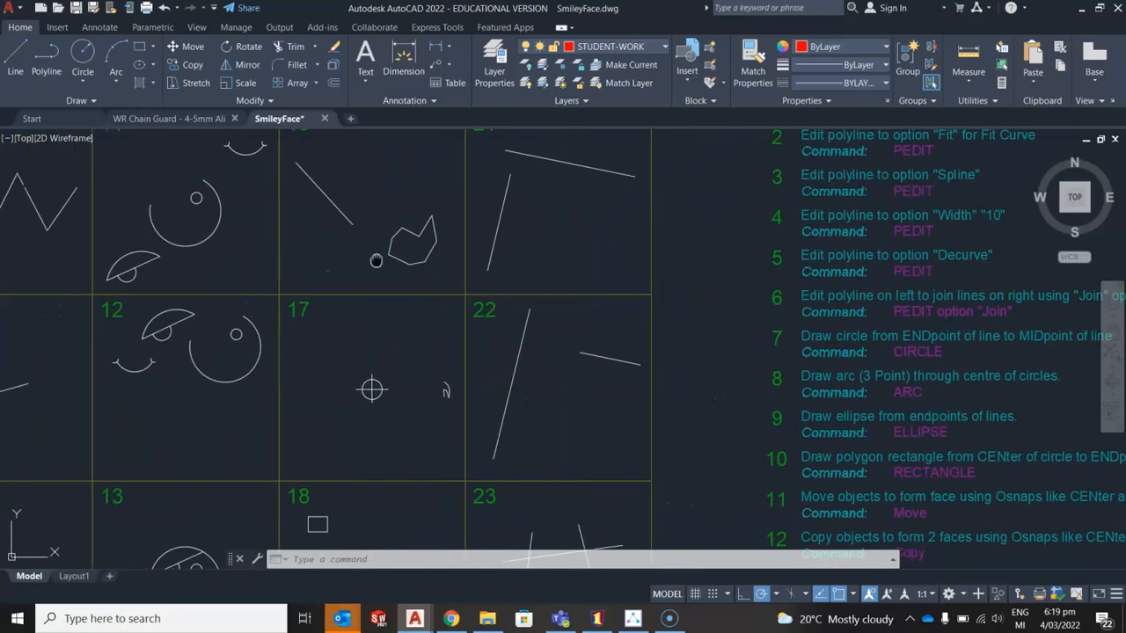
pyautogui.moveTo(364, 264); pyautogui.dragTo(450, 274, button='middle')
pyautogui.moveTo(295, 277); pyautogui.dragTo(508, 246, button='middle')
pyautogui.moveTo(264, 365); pyautogui.dragTo(425, 338, button='middle')
pyautogui.moveTo(314, 331); pyautogui.dragTo(370, 336, button='middle')
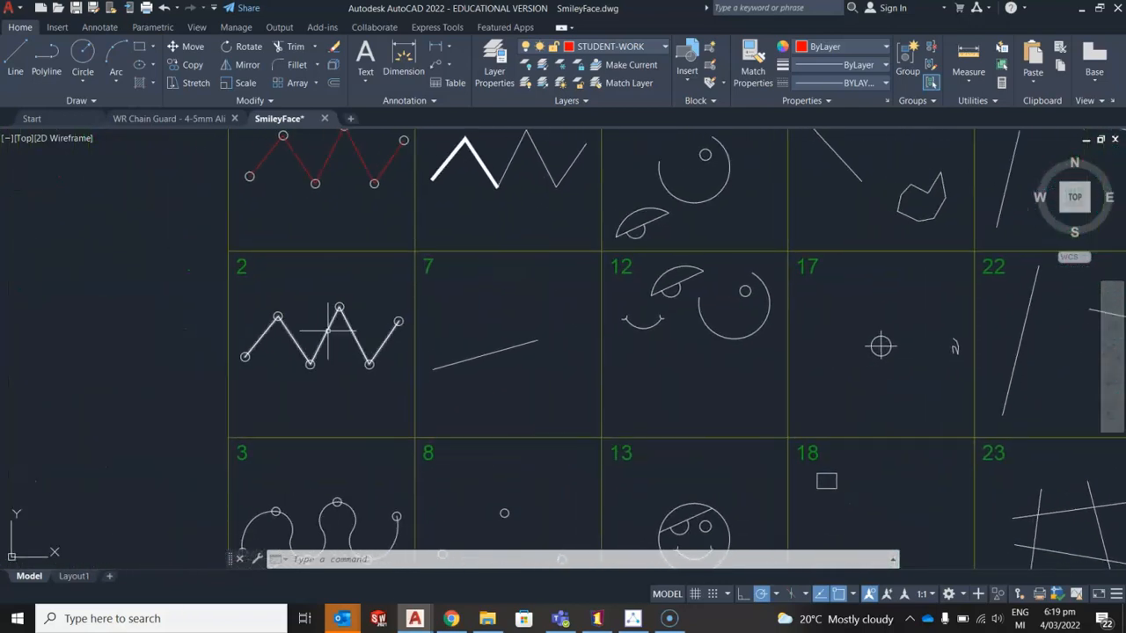
# Convert the zigzag polyline in cell 2 to a fit curve with PEDIT, trying the Spline option before reapplying Fit
pyautogui.scroll(2, 330, 330)
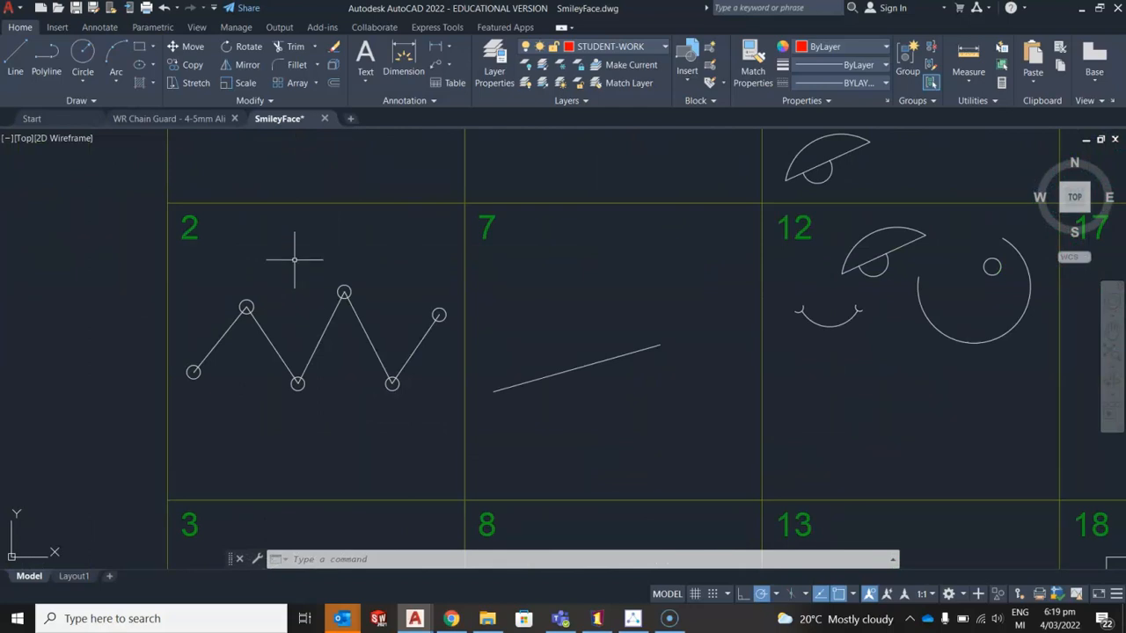
pyautogui.write('pedi')
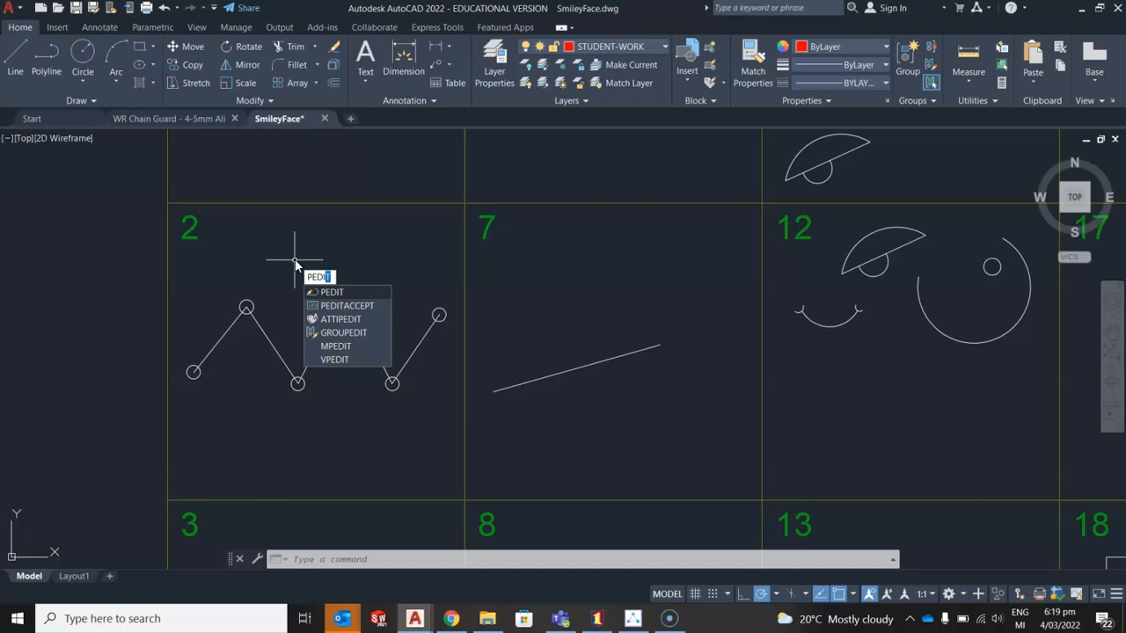
pyautogui.press('Return')
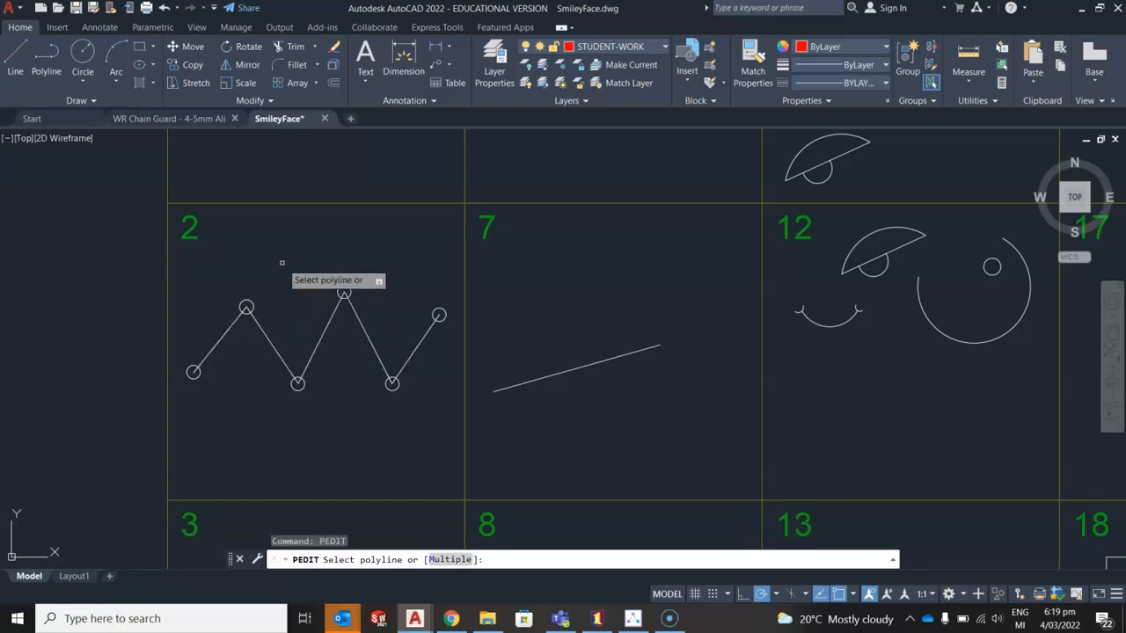
pyautogui.click(265, 334)
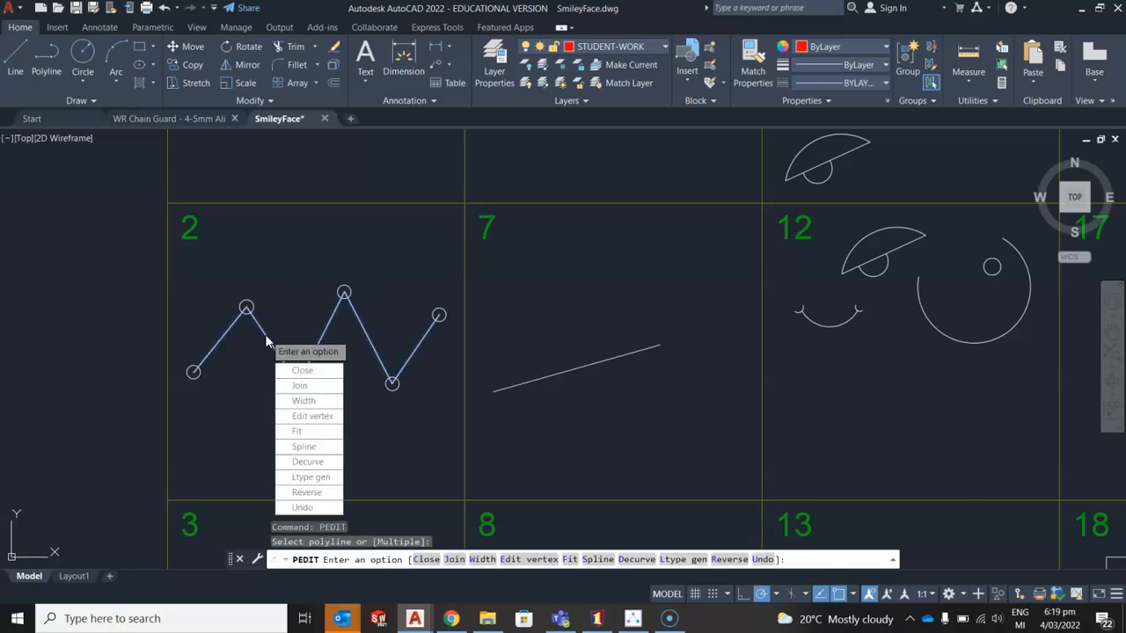
pyautogui.click(299, 431)
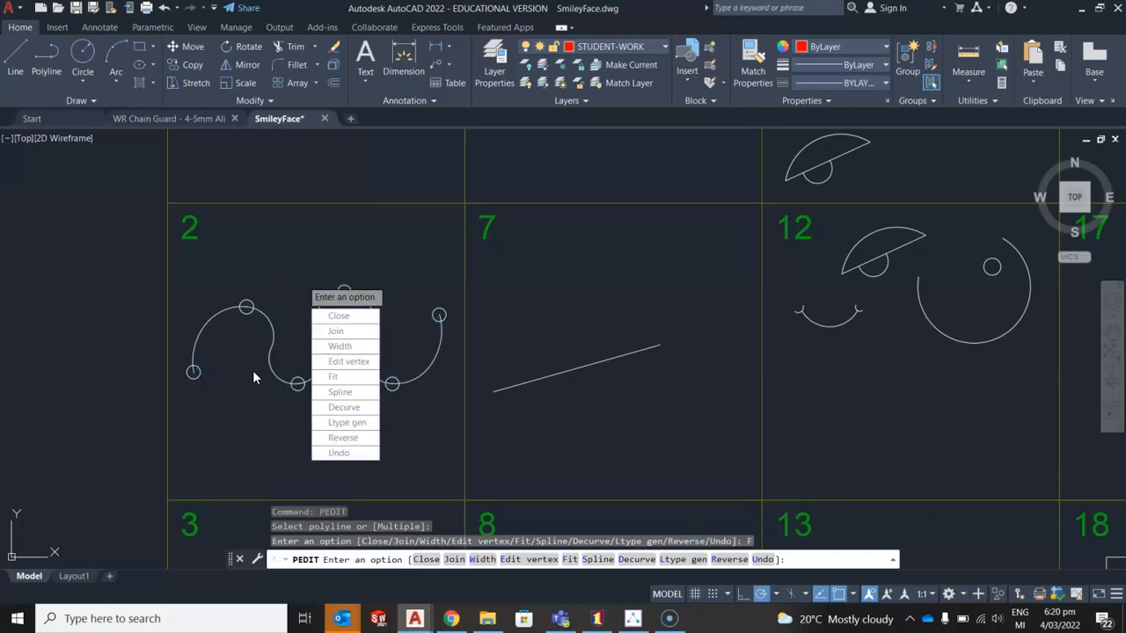
pyautogui.click(343, 391)
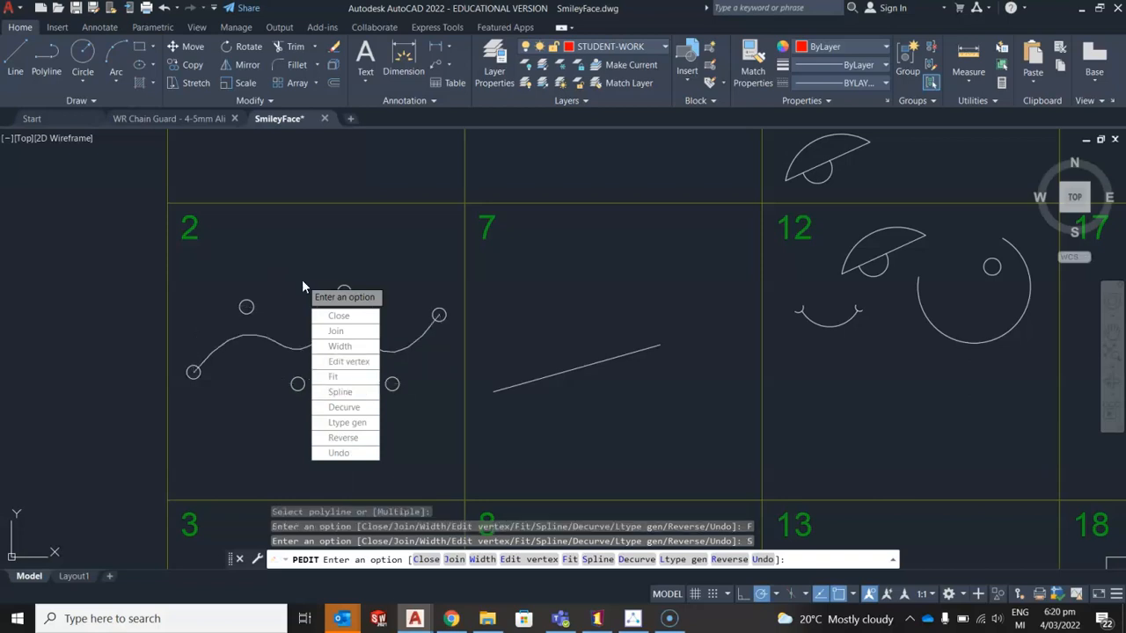
pyautogui.click(334, 377)
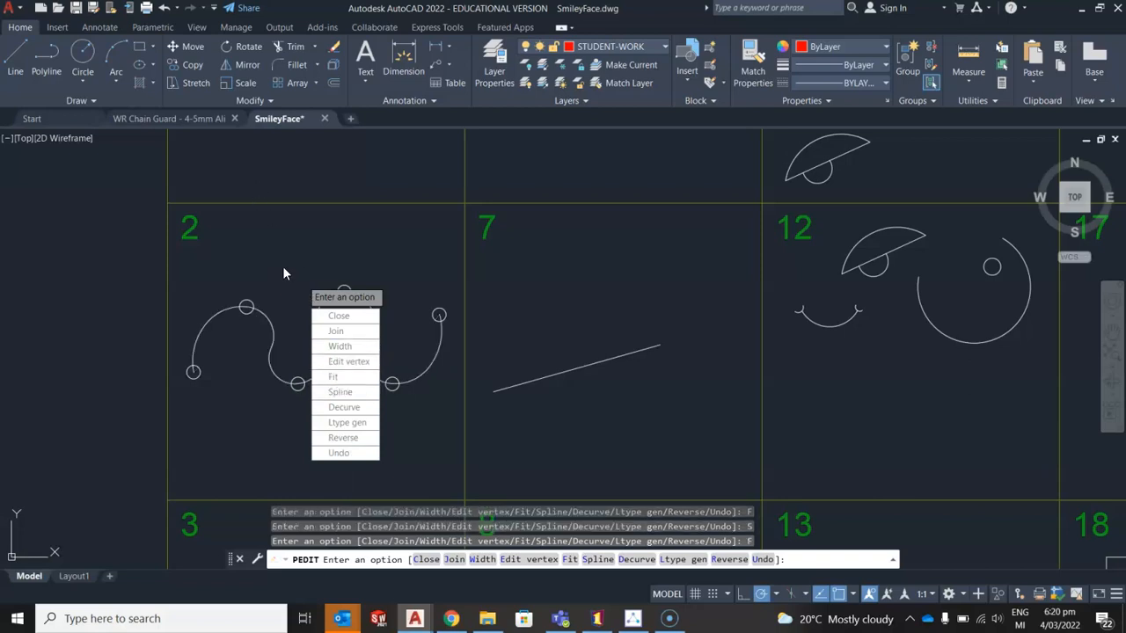
pyautogui.press('Escape')
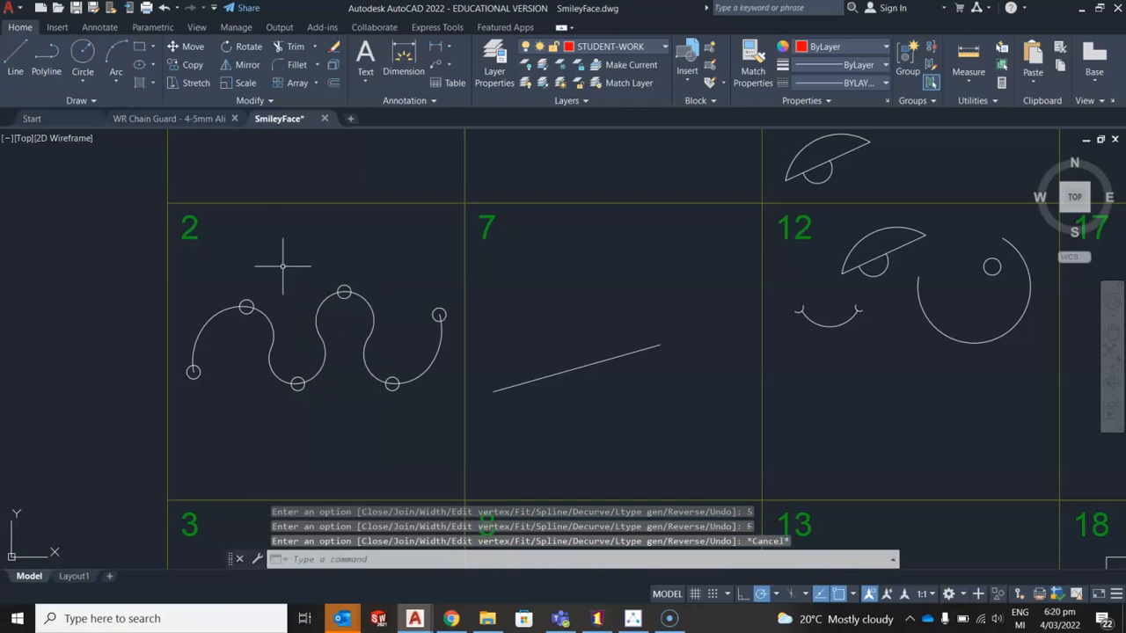
# Read the task list's instruction for exercise 3
pyautogui.scroll(-4, 303, 259)
pyautogui.moveTo(386, 314); pyautogui.dragTo(347, 296, button='middle')
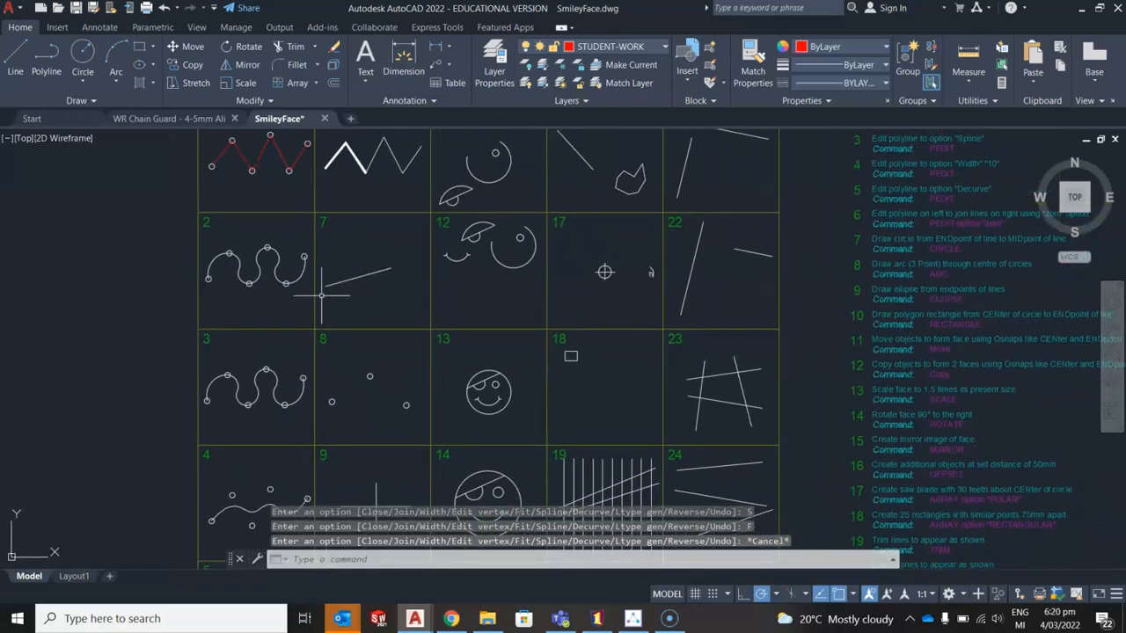
pyautogui.scroll(-2, 317, 290)
pyautogui.scroll(2, 730, 219)
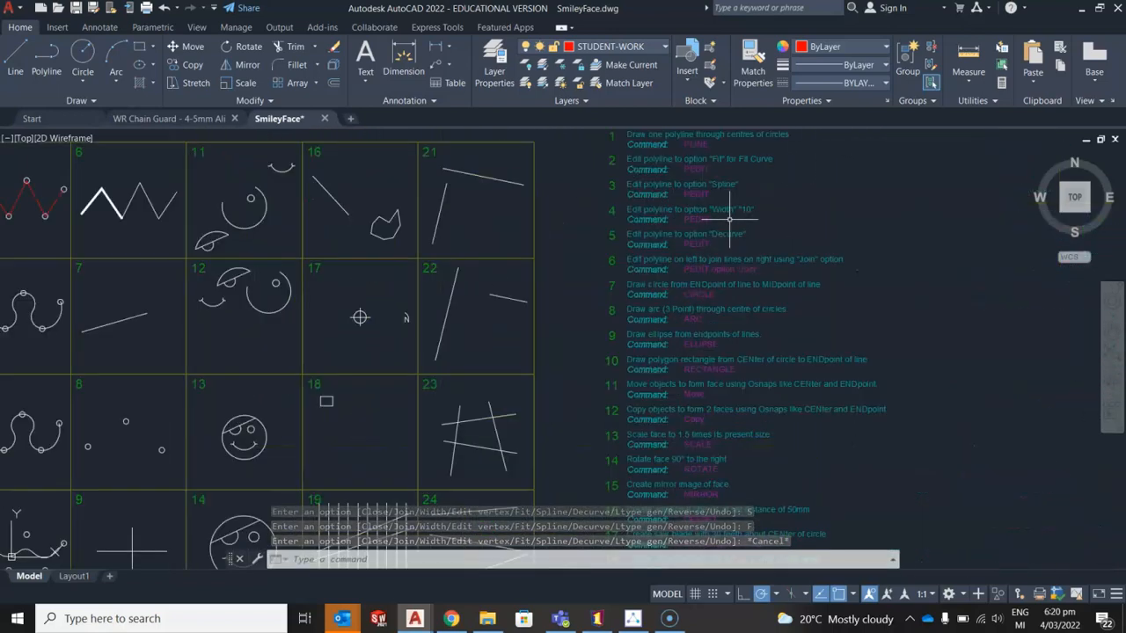
pyautogui.scroll(2, 729, 185)
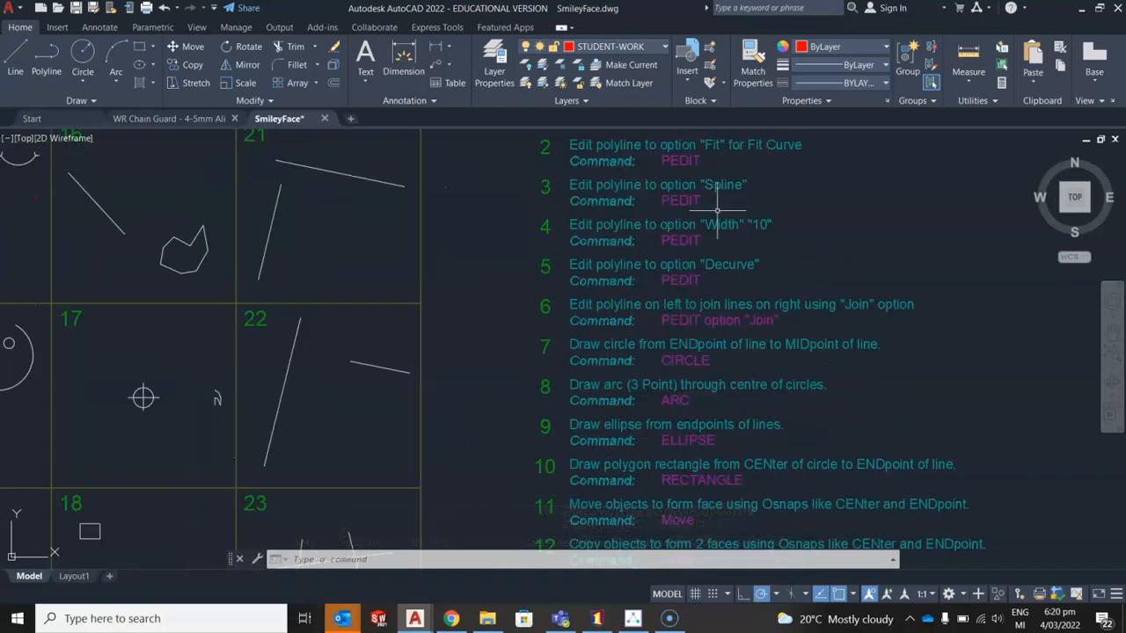
pyautogui.scroll(-5, 506, 296)
pyautogui.scroll(3, 475, 304)
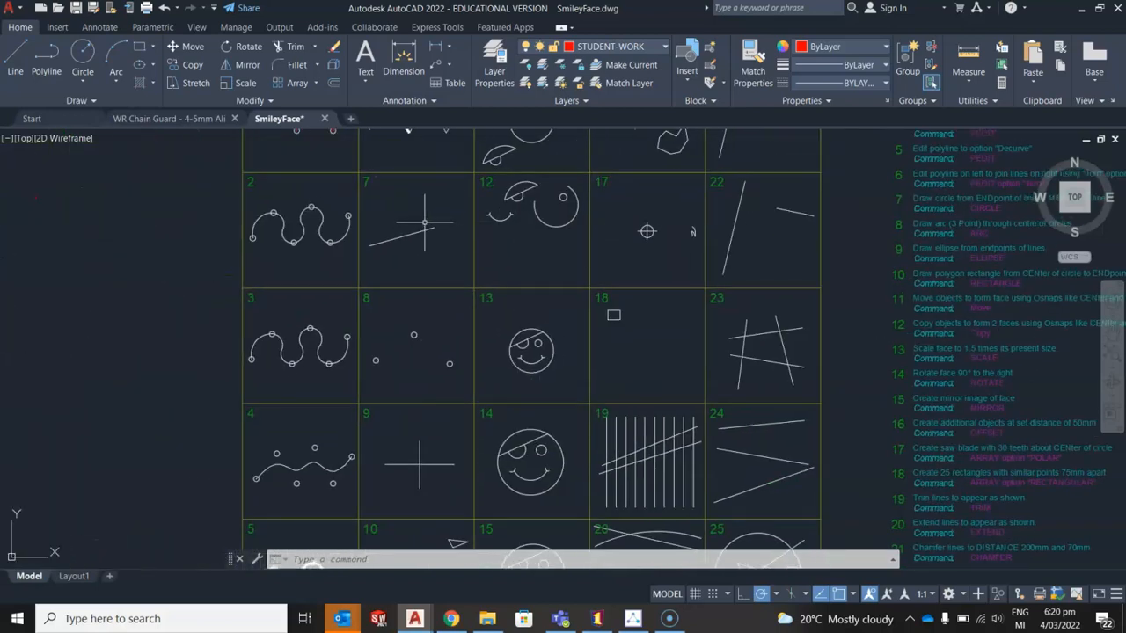
# Convert the curved polyline in cell 3 to a spline with the PEDIT Spline option
pyautogui.moveTo(427, 224); pyautogui.dragTo(504, 314, button='middle')
pyautogui.scroll(2, 384, 339)
pyautogui.moveTo(390, 351); pyautogui.dragTo(475, 118, button='middle')
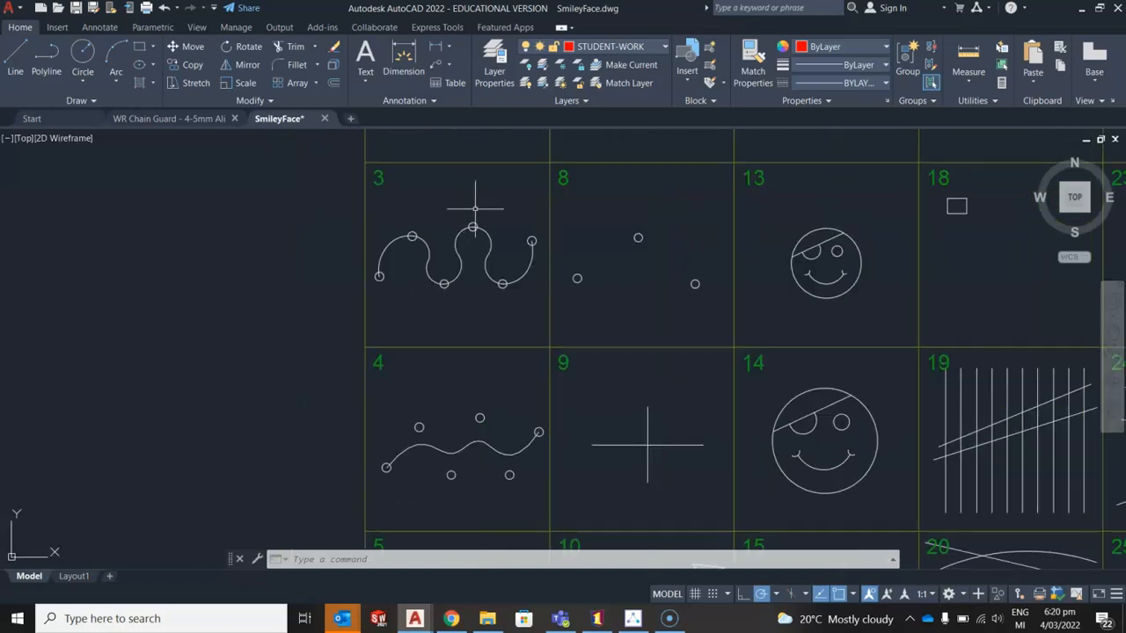
pyautogui.moveTo(474, 209); pyautogui.dragTo(399, 230, button='middle')
pyautogui.write('pe')
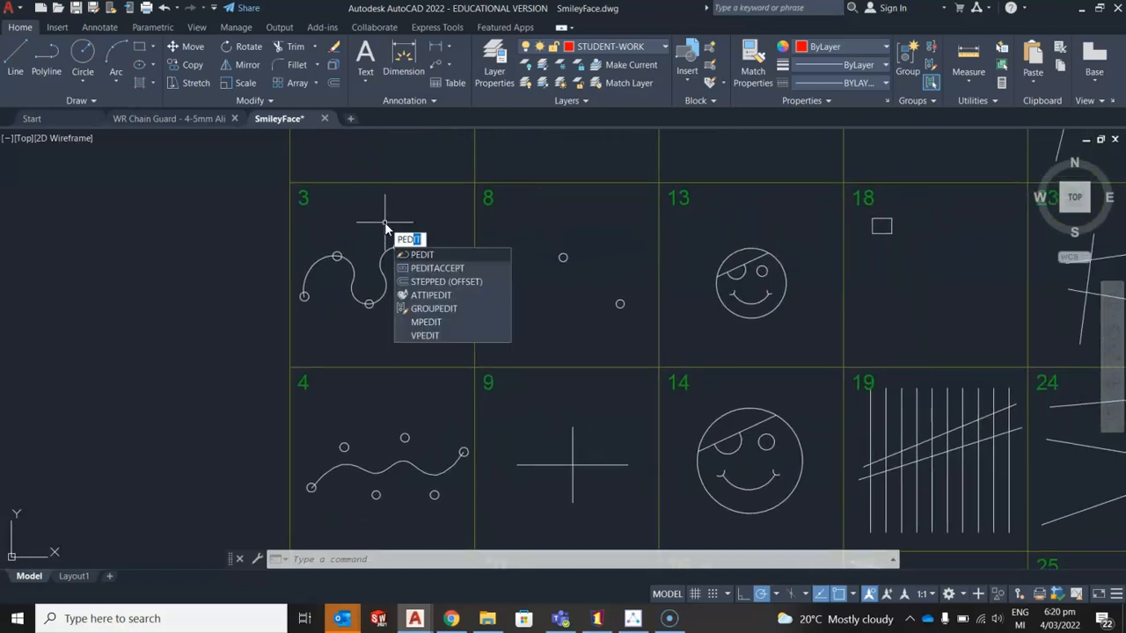
pyautogui.press('Return')
pyautogui.click(382, 263)
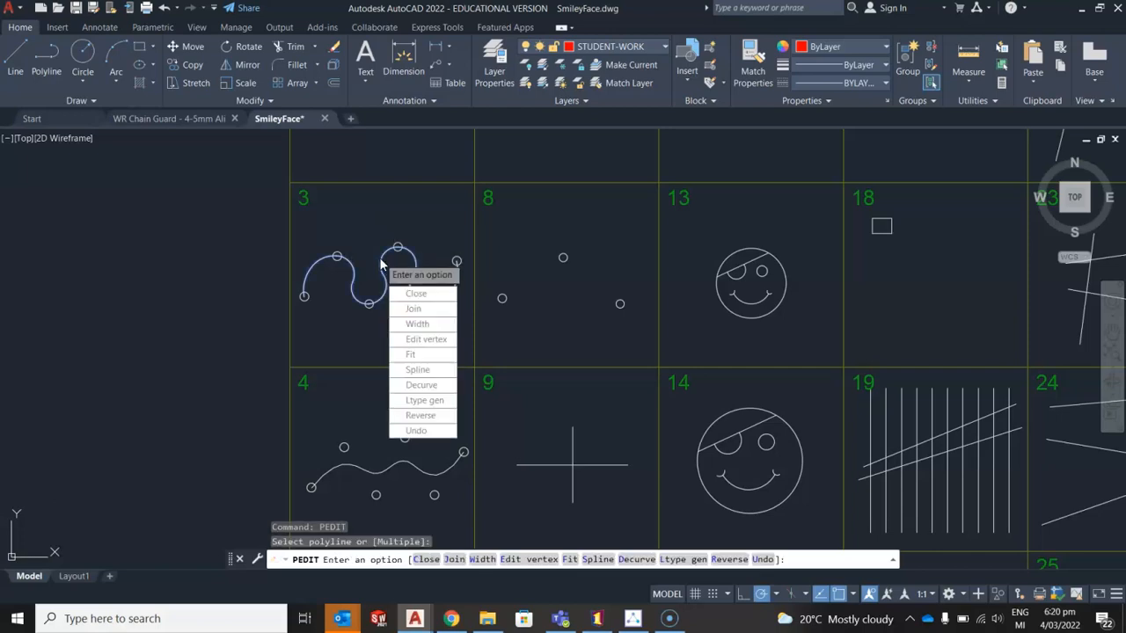
pyautogui.click(417, 370)
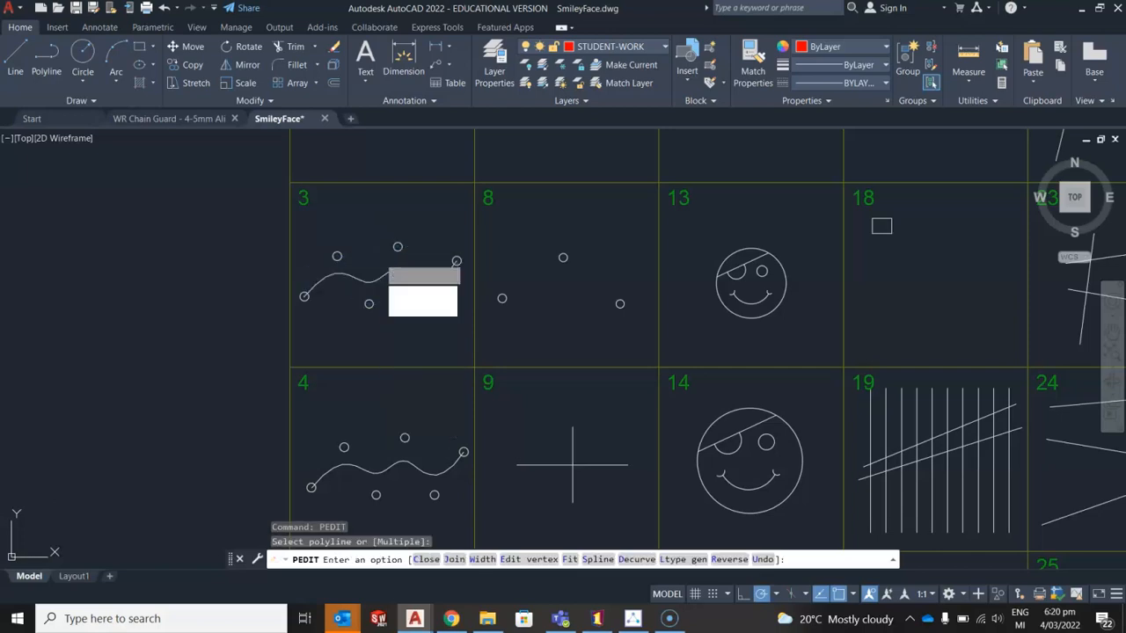
pyautogui.press('Escape')
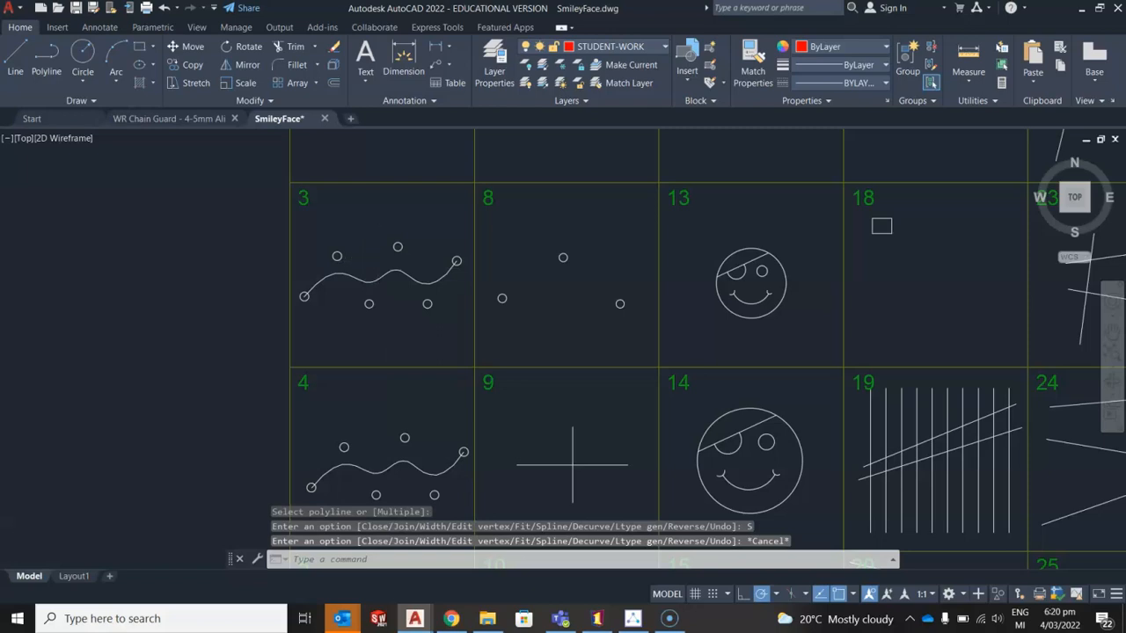
# Read the task list's instruction for exercise 4 and locate the wavy polyline in cell 4
pyautogui.scroll(-3, 365, 261)
pyautogui.moveTo(755, 260); pyautogui.dragTo(509, 208, button='middle')
pyautogui.moveTo(743, 179); pyautogui.dragTo(575, 254, button='middle')
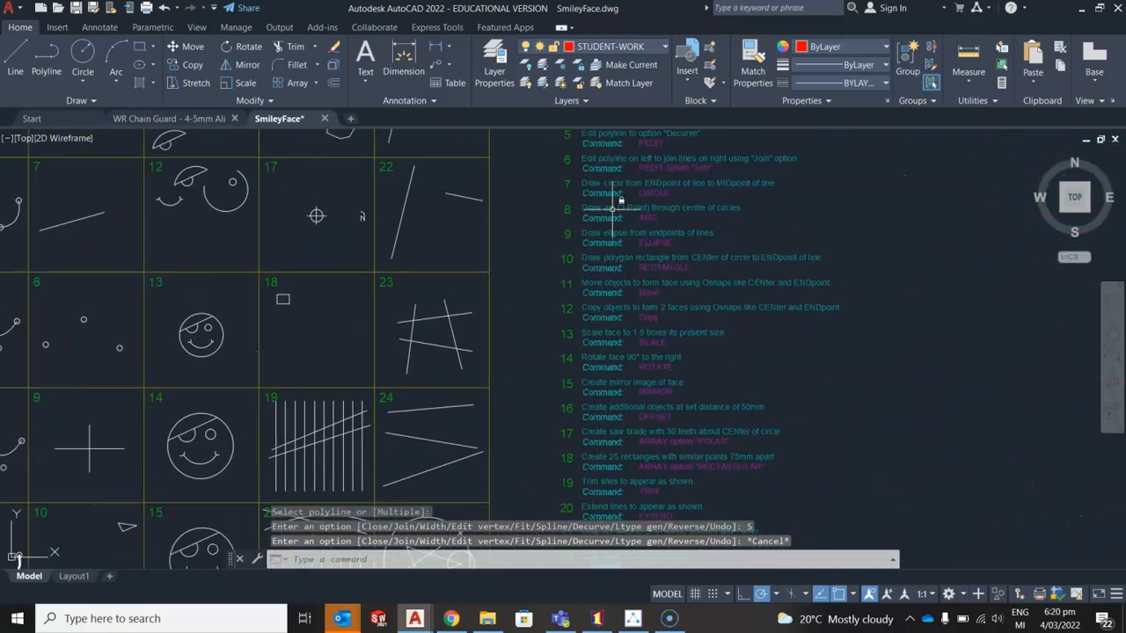
pyautogui.moveTo(621, 201); pyautogui.dragTo(546, 261, button='middle')
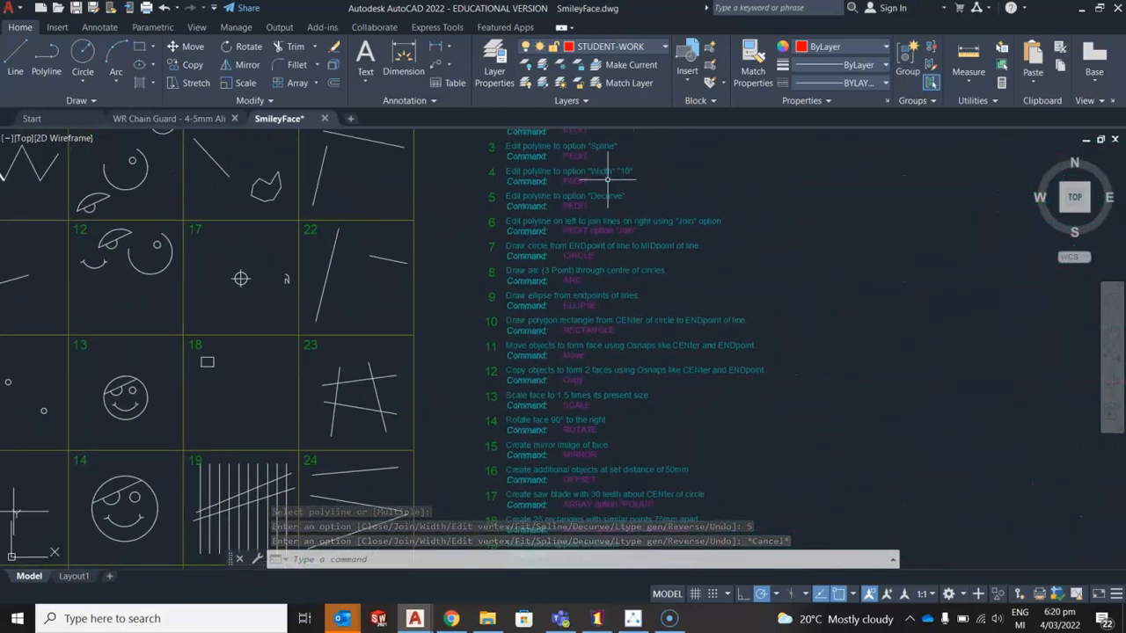
pyautogui.moveTo(460, 310); pyautogui.dragTo(724, 327, button='middle')
pyautogui.moveTo(407, 270); pyautogui.dragTo(508, 226, button='middle')
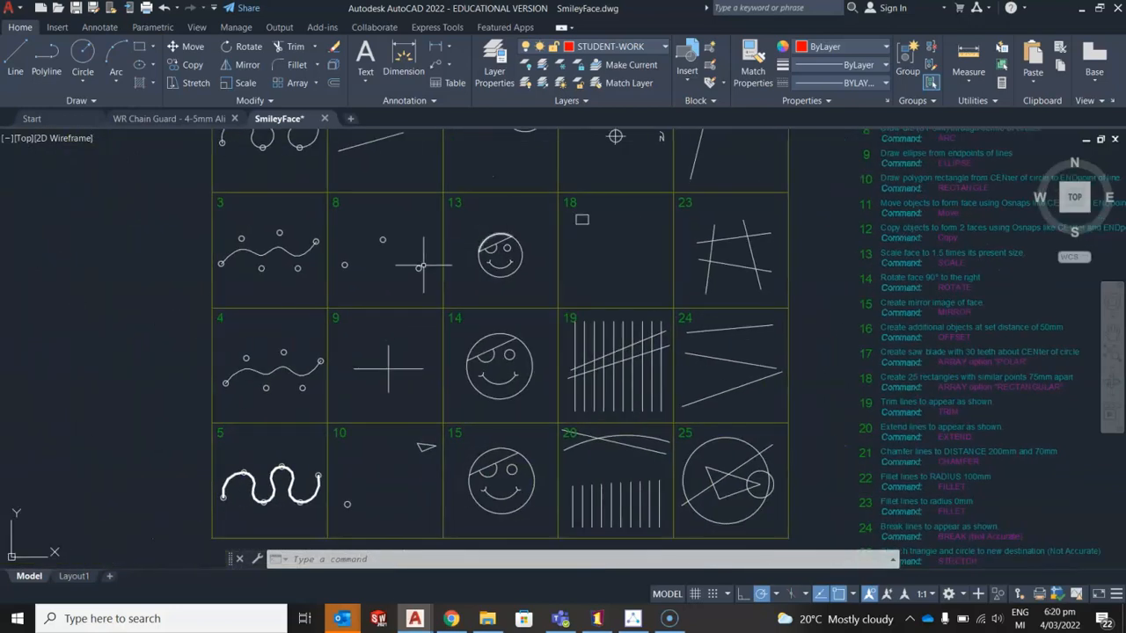
pyautogui.scroll(2, 272, 333)
pyautogui.moveTo(272, 333); pyautogui.dragTo(313, 223, button='middle')
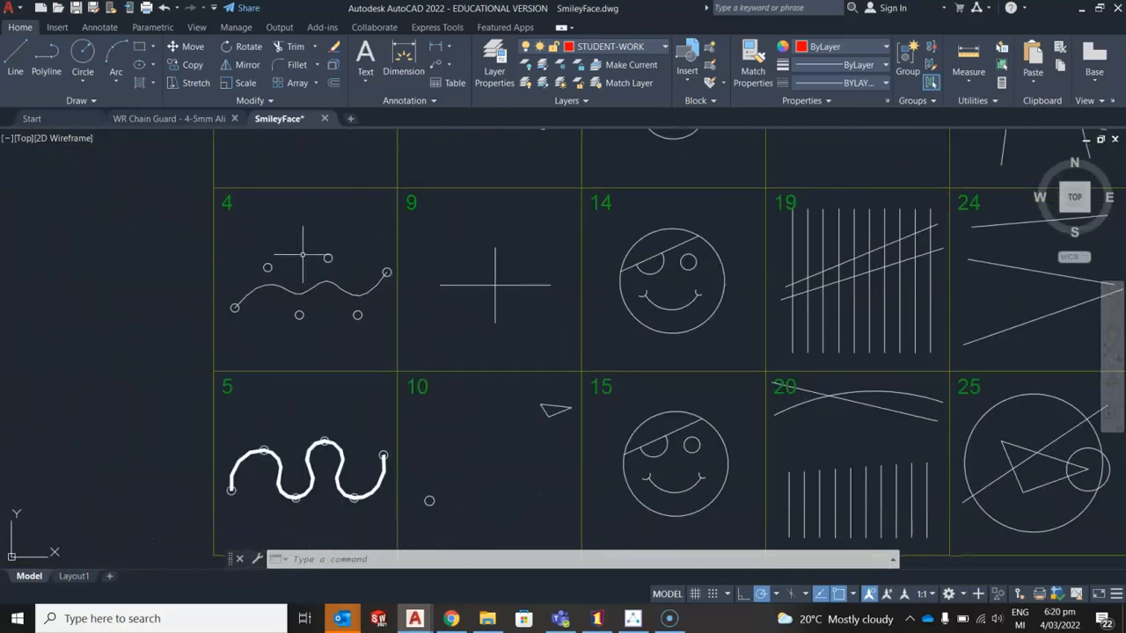
# Set the width of the wavy polyline in cell 4 to 10 with the PEDIT Width option
pyautogui.write('PE')
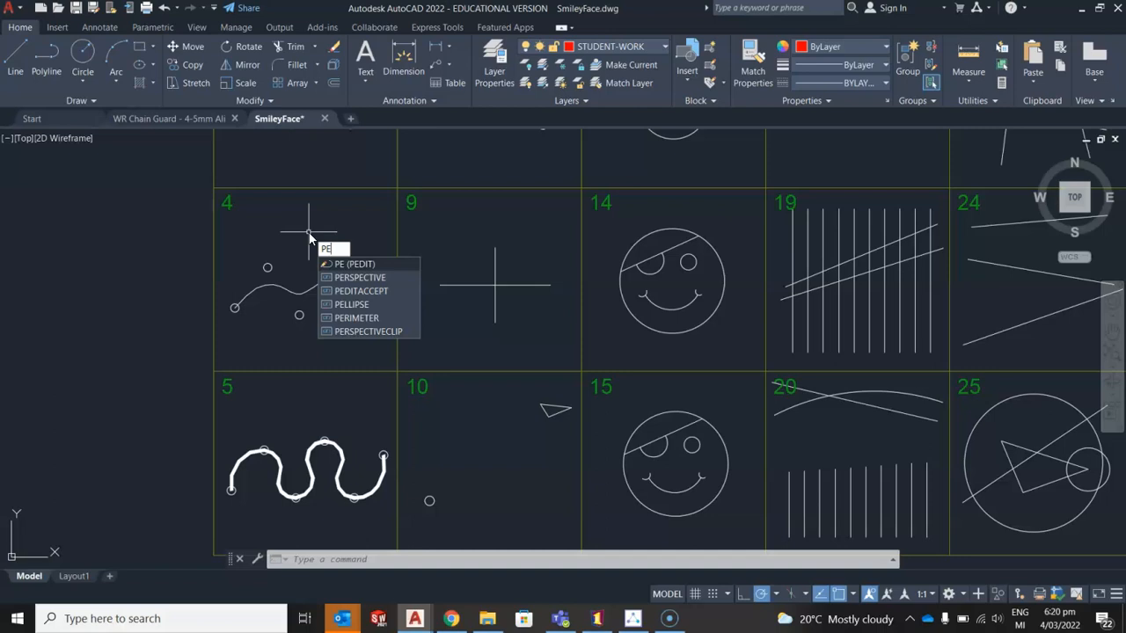
pyautogui.press('Return')
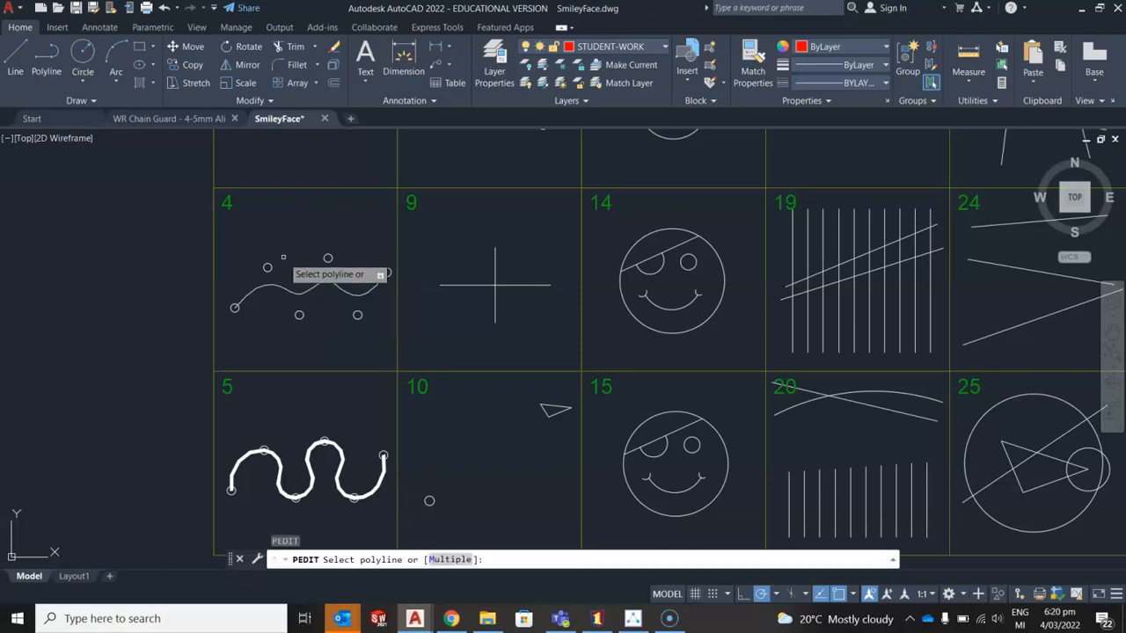
pyautogui.click(285, 288)
pyautogui.press('Down')
pyautogui.press('Down')
pyautogui.press('Down')
pyautogui.press('Return')
pyautogui.write('10')
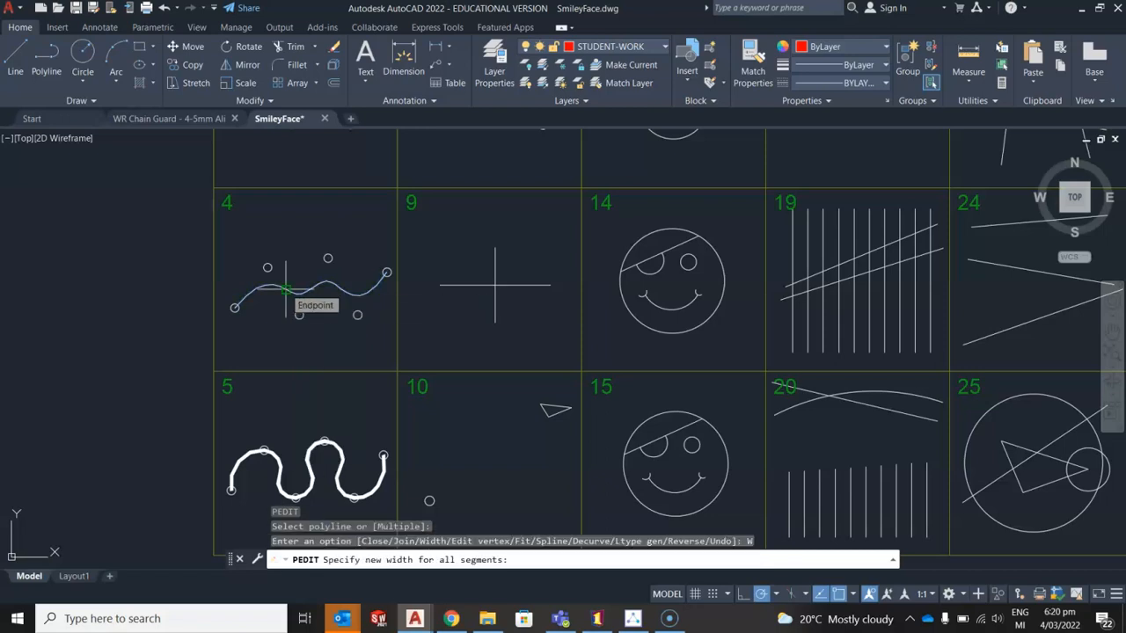
pyautogui.press('Return')
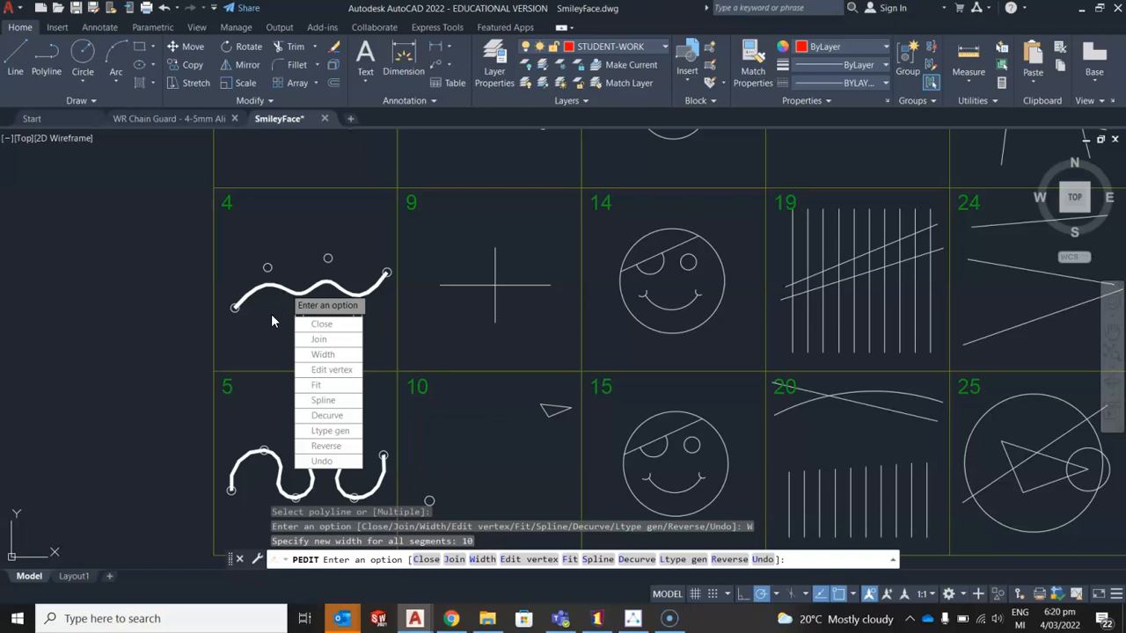
pyautogui.press('Escape')
# Read the task list's instruction for exercise 6 and locate the zigzag in cell 6
pyautogui.scroll(-2, 292, 313)
pyautogui.moveTo(369, 233); pyautogui.dragTo(302, 413, button='middle')
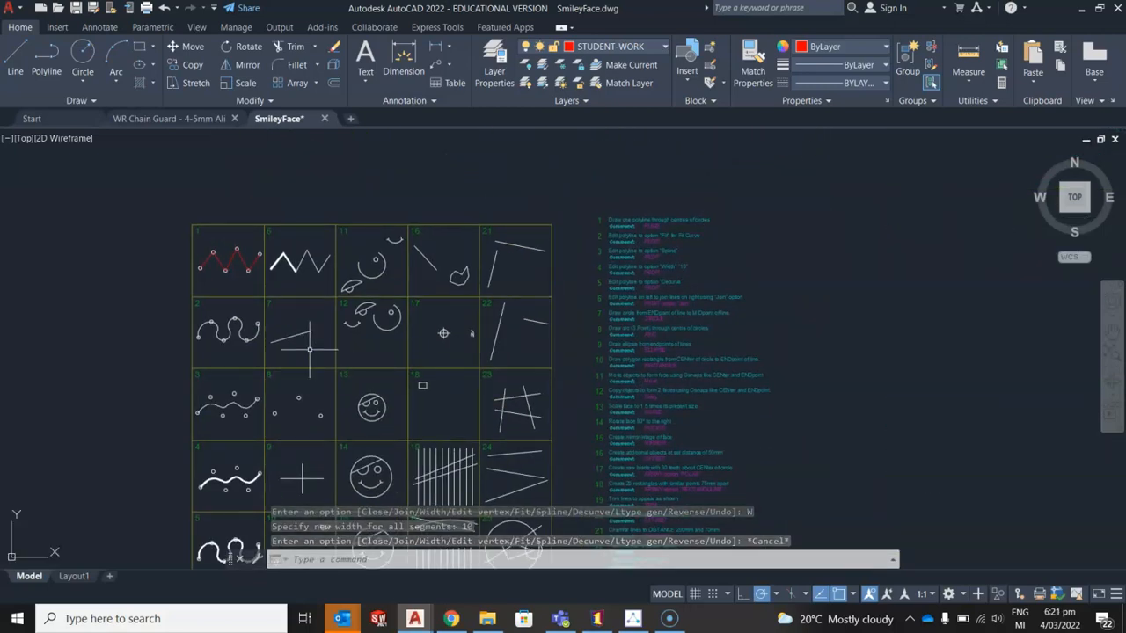
pyautogui.moveTo(268, 365); pyautogui.dragTo(316, 303, button='middle')
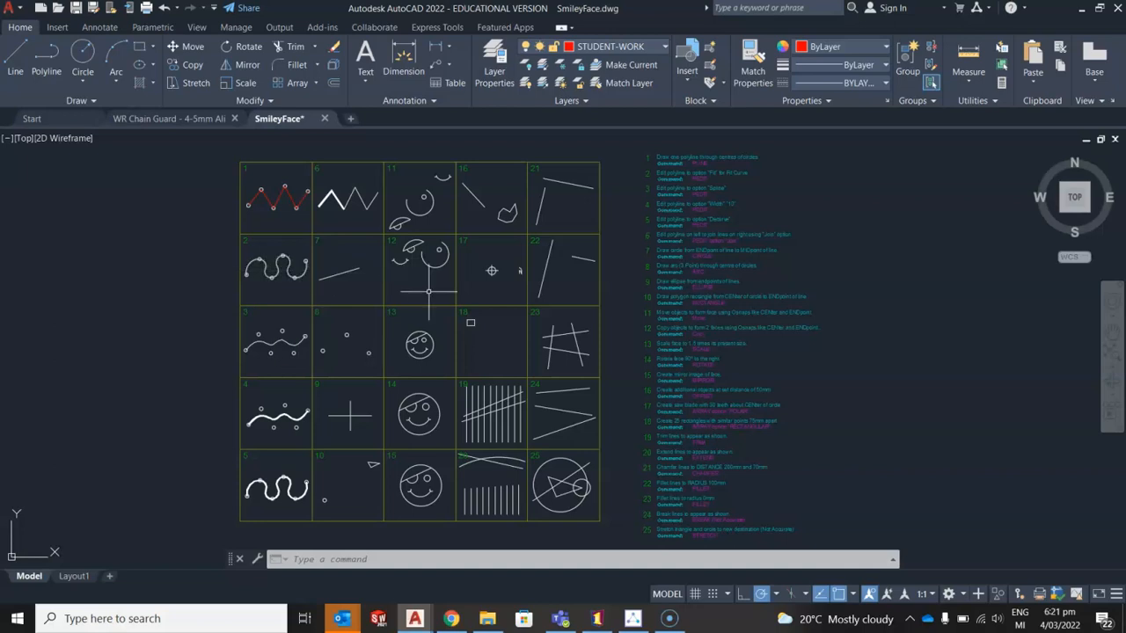
pyautogui.moveTo(356, 282); pyautogui.dragTo(353, 331, button='middle')
pyautogui.scroll(4, 334, 248)
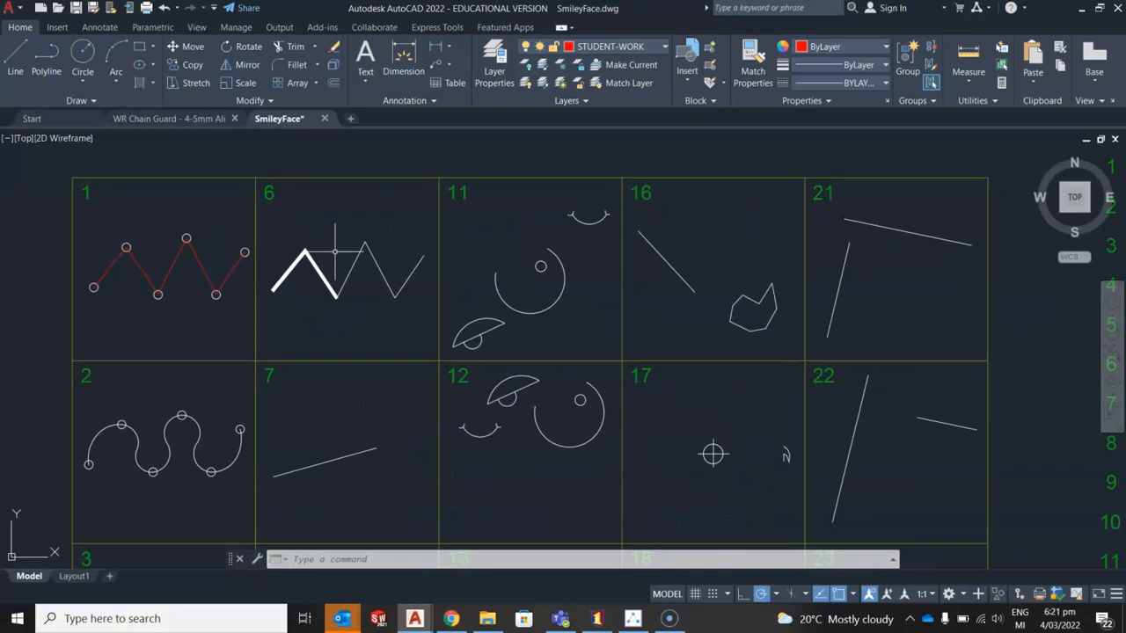
pyautogui.scroll(-2, 334, 253)
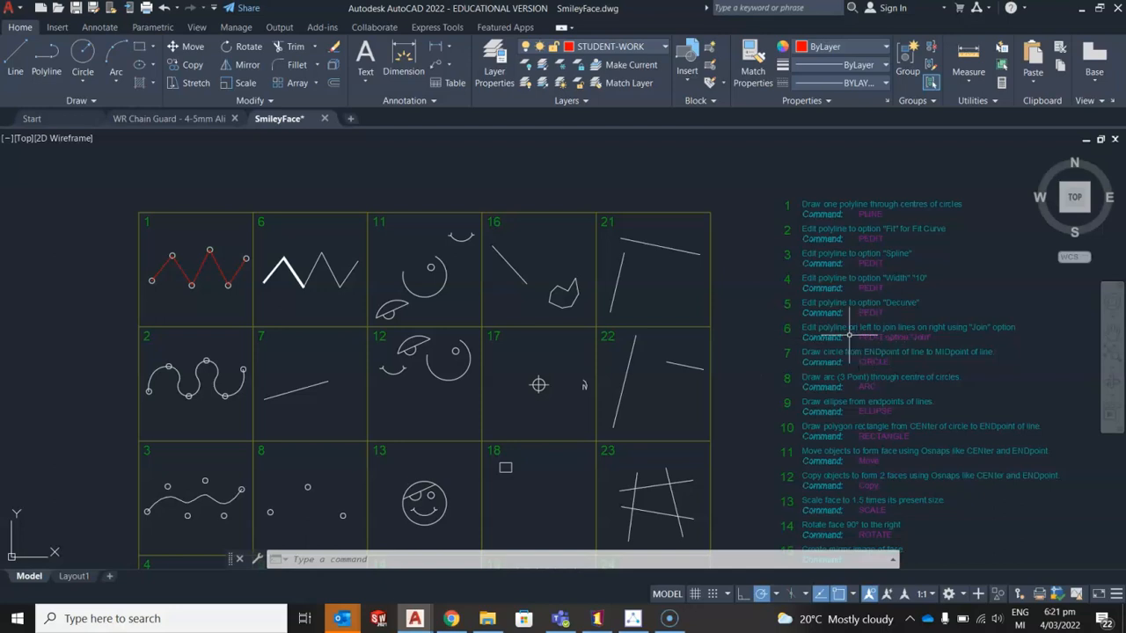
pyautogui.moveTo(323, 274); pyautogui.dragTo(438, 274, button='middle')
pyautogui.scroll(2, 435, 255)
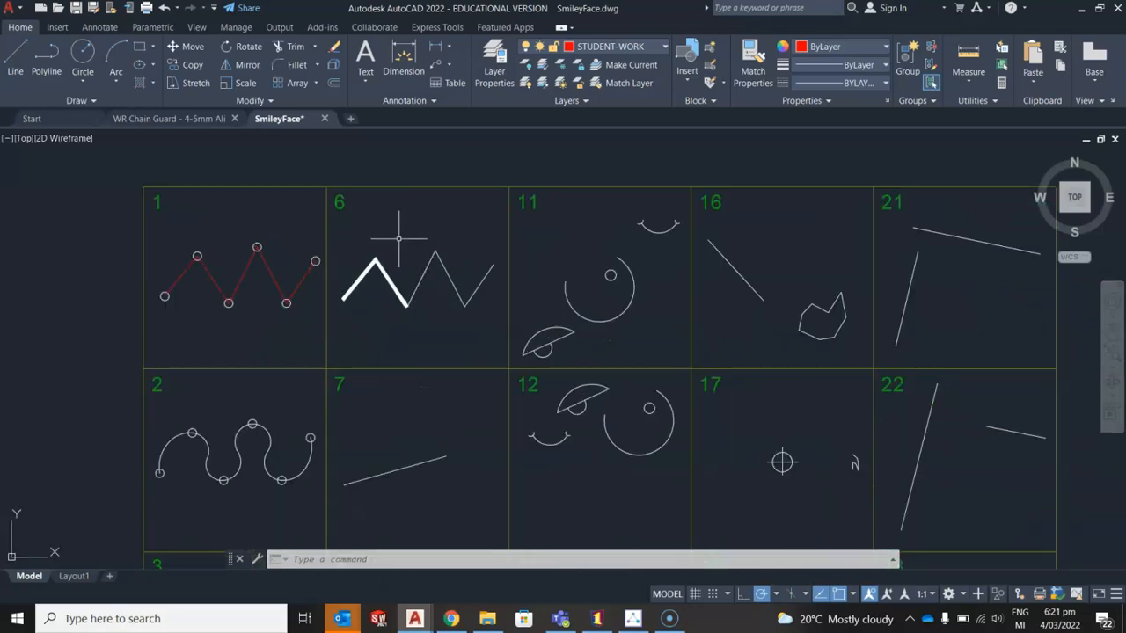
# Join the three thin lines in cell 6 to the thick polyline with the PEDIT Join option, and check the result by selecting it
pyautogui.write('PED')
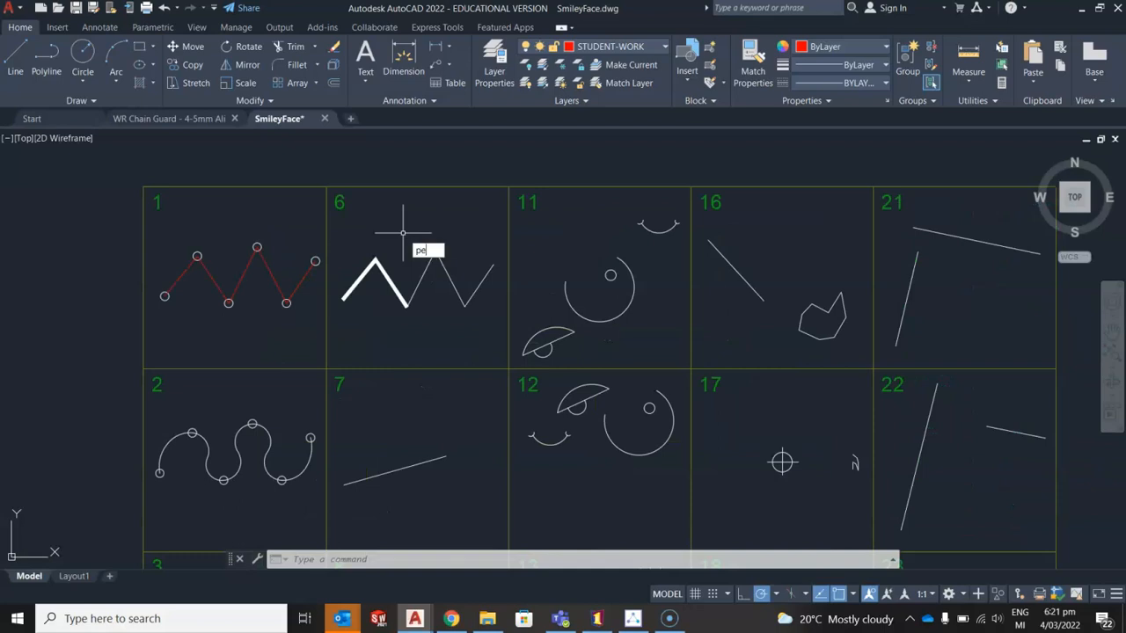
pyautogui.press('Return')
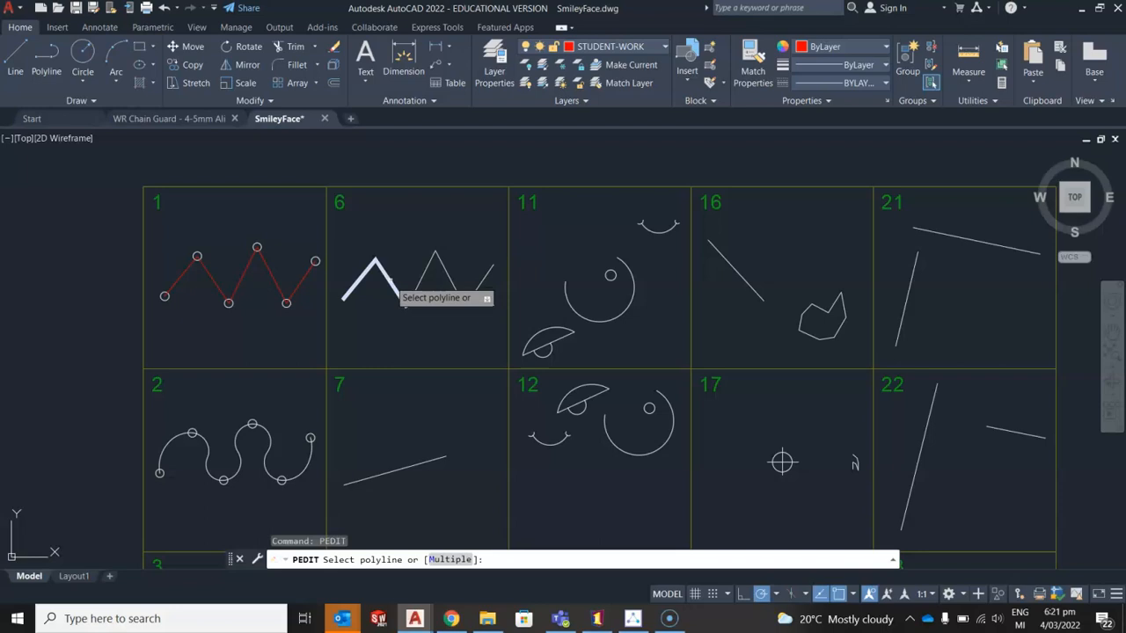
pyautogui.click(391, 286)
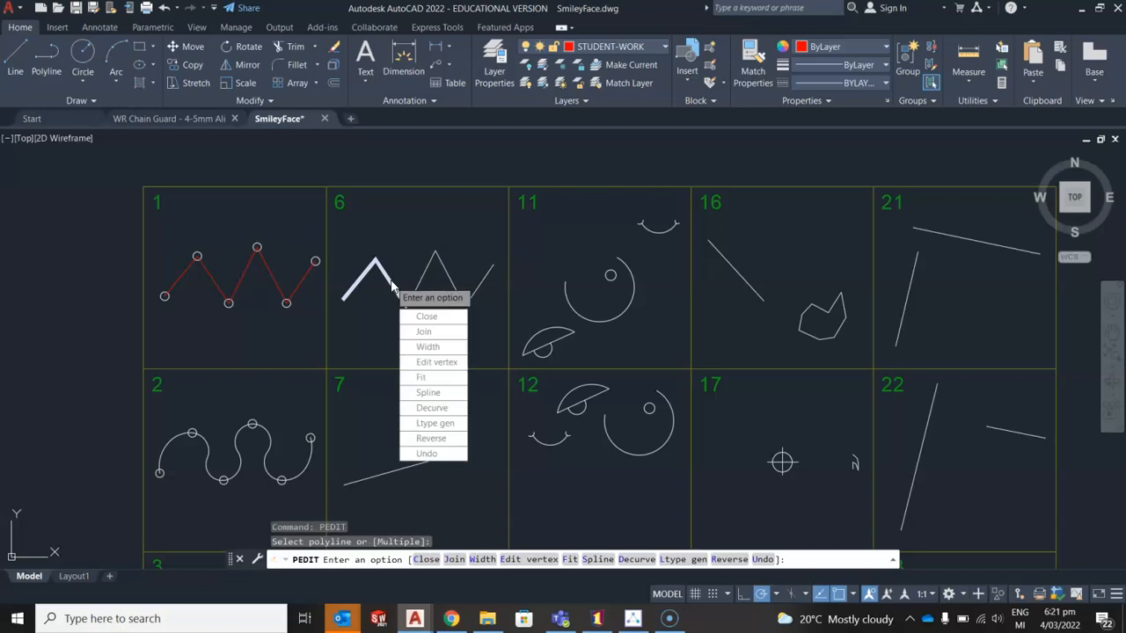
pyautogui.click(455, 334)
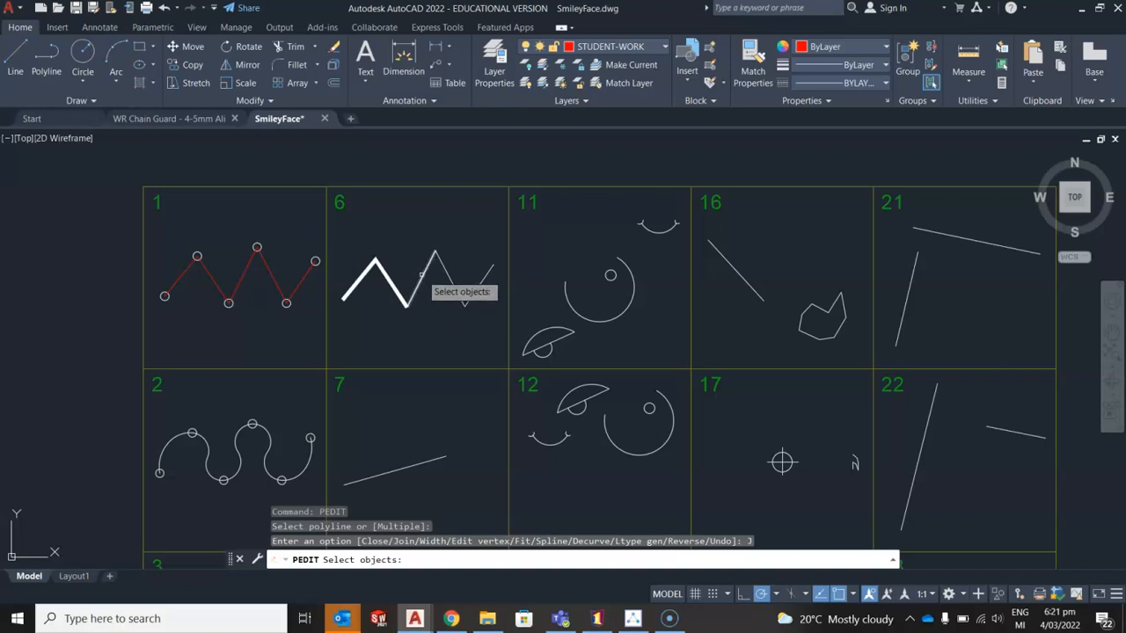
pyautogui.click(422, 275)
pyautogui.click(446, 272)
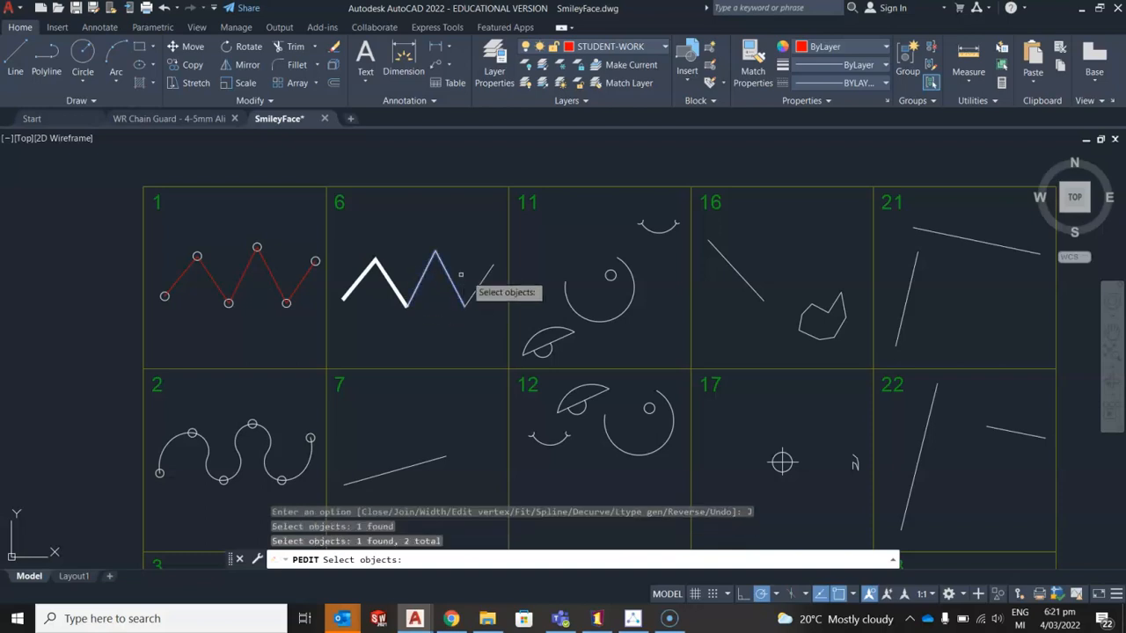
pyautogui.click(482, 278)
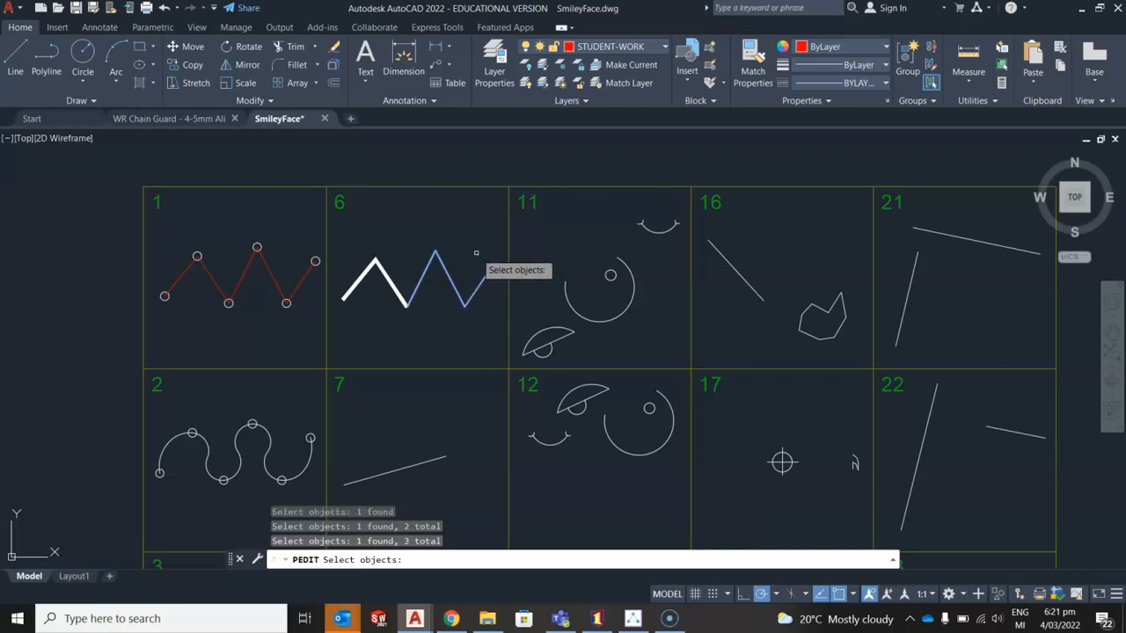
pyautogui.press('Return')
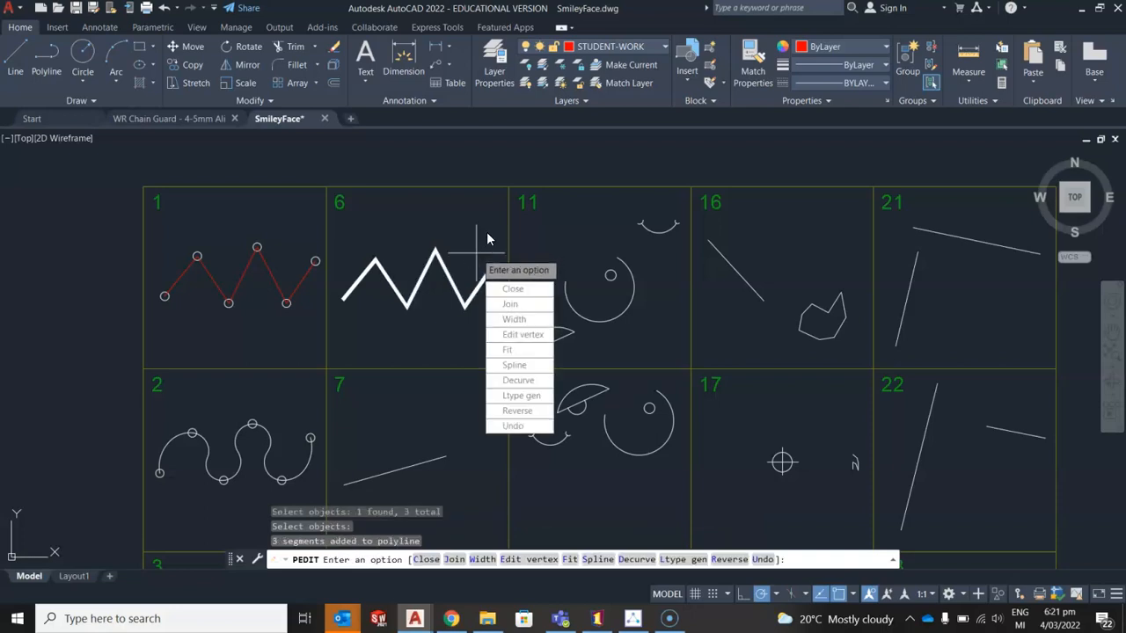
pyautogui.press('Escape')
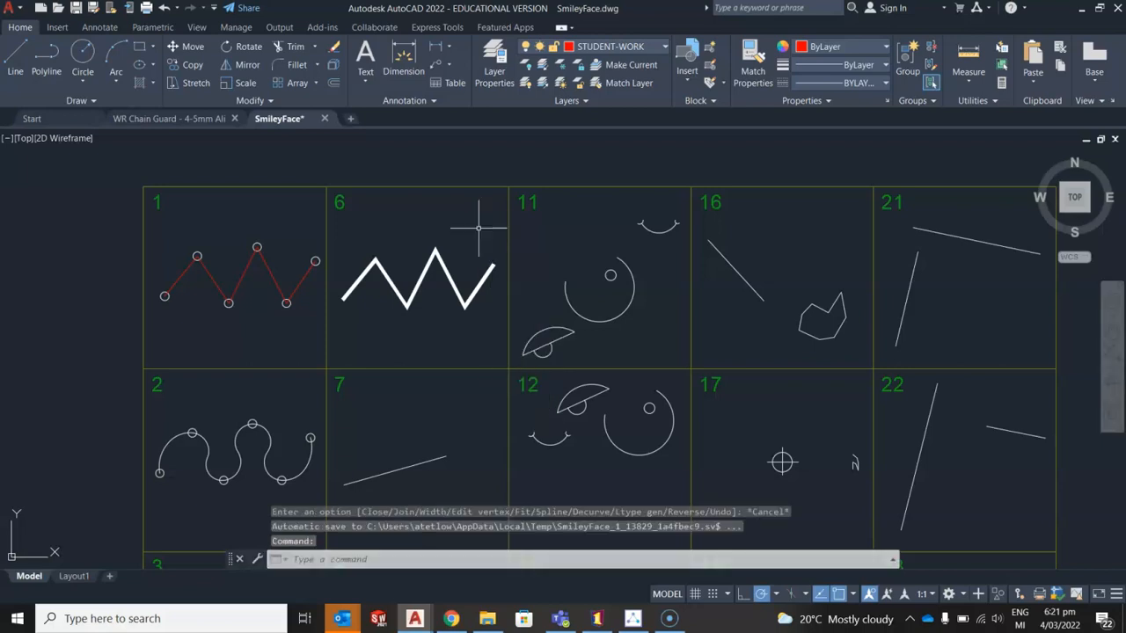
pyautogui.click(451, 278)
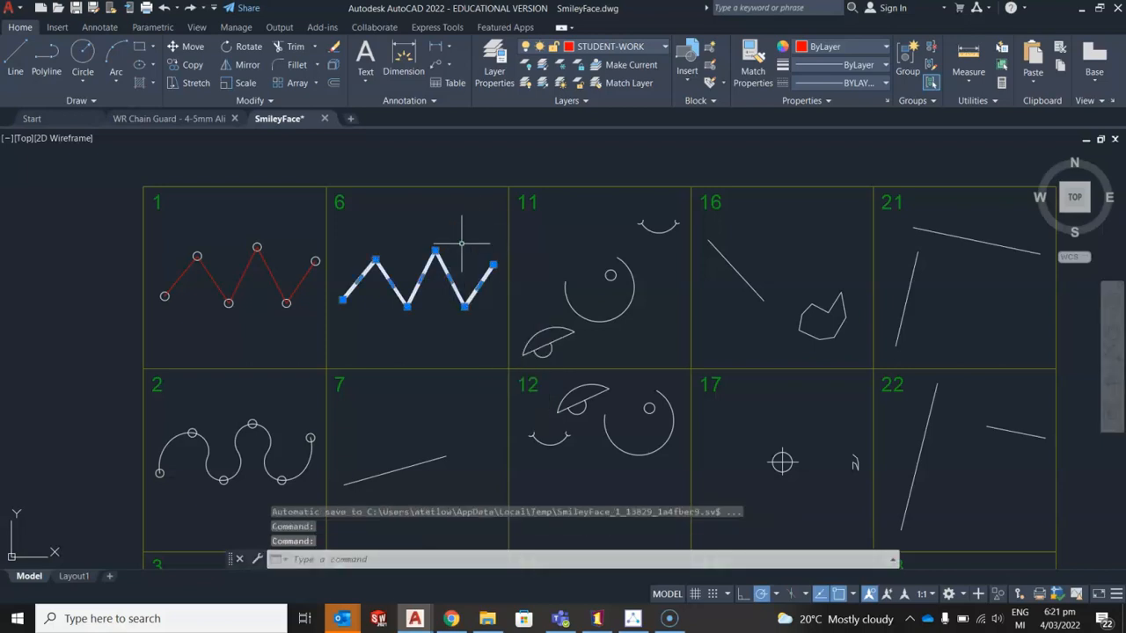
pyautogui.press('Escape')
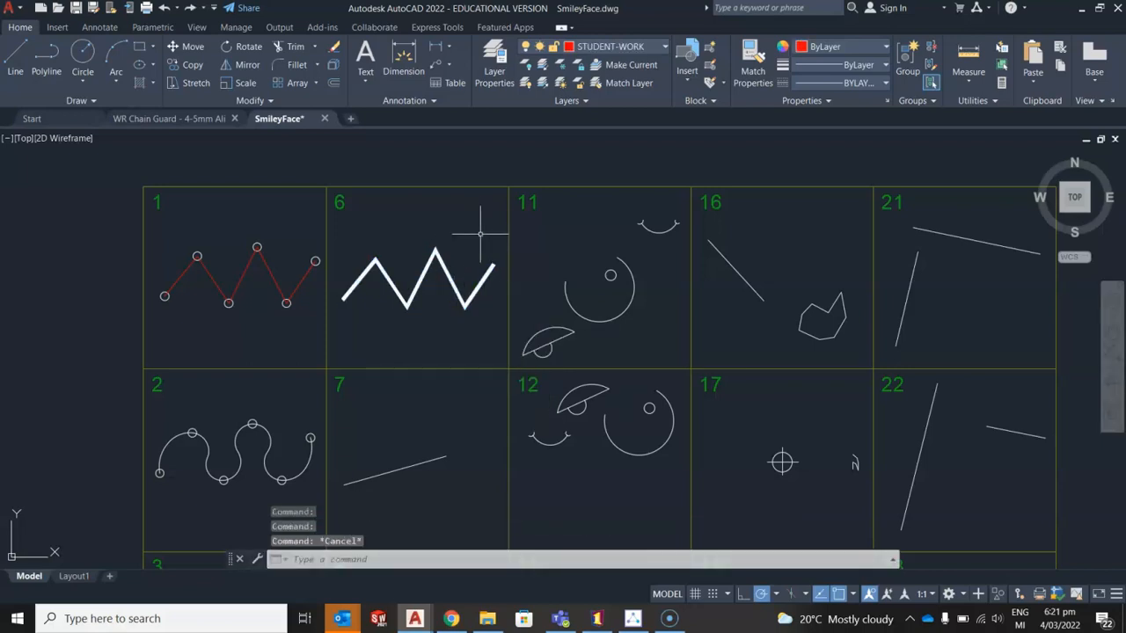
# Review the polyline exercise cells against the task list and locate the crossed lines in cell 9
pyautogui.scroll(-2, 475, 236)
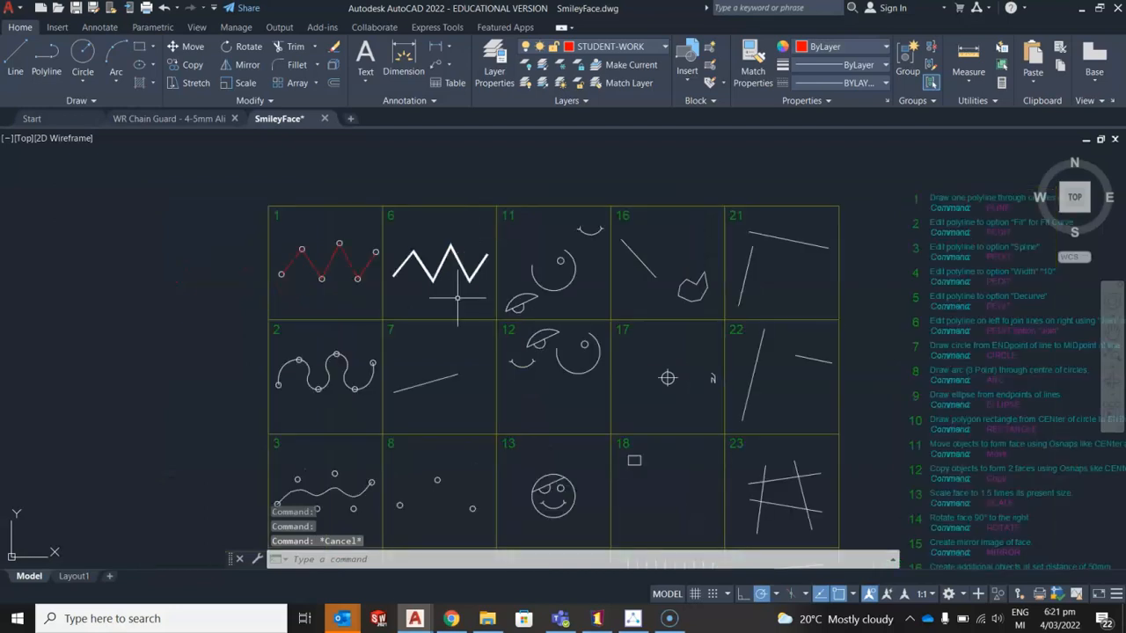
pyautogui.moveTo(446, 299); pyautogui.dragTo(424, 299, button='middle')
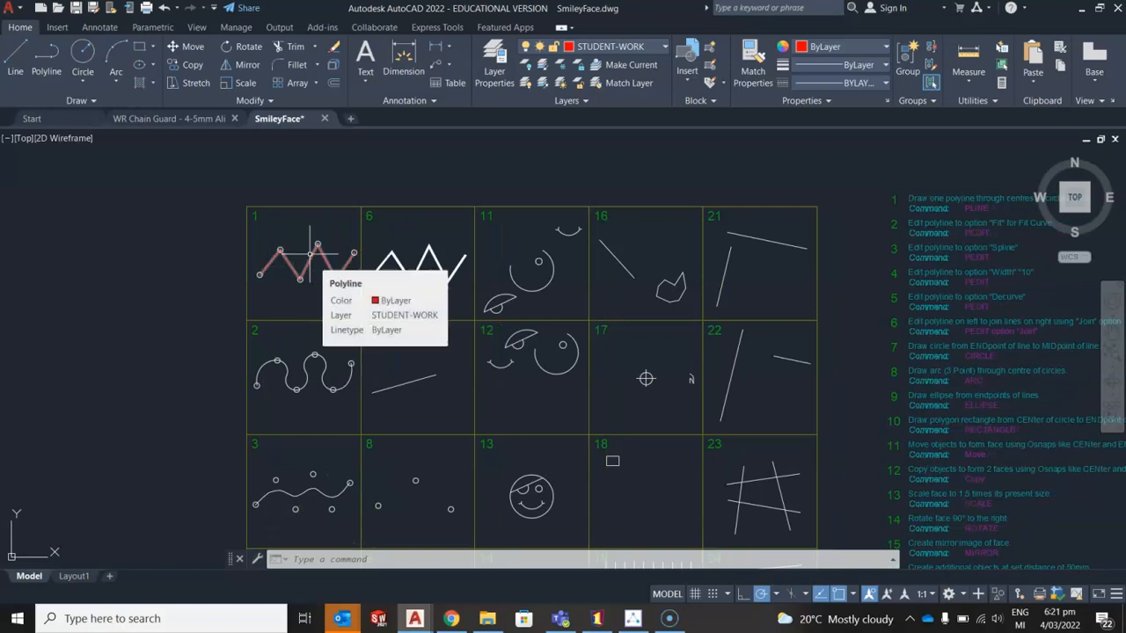
pyautogui.moveTo(456, 302); pyautogui.dragTo(376, 247, button='middle')
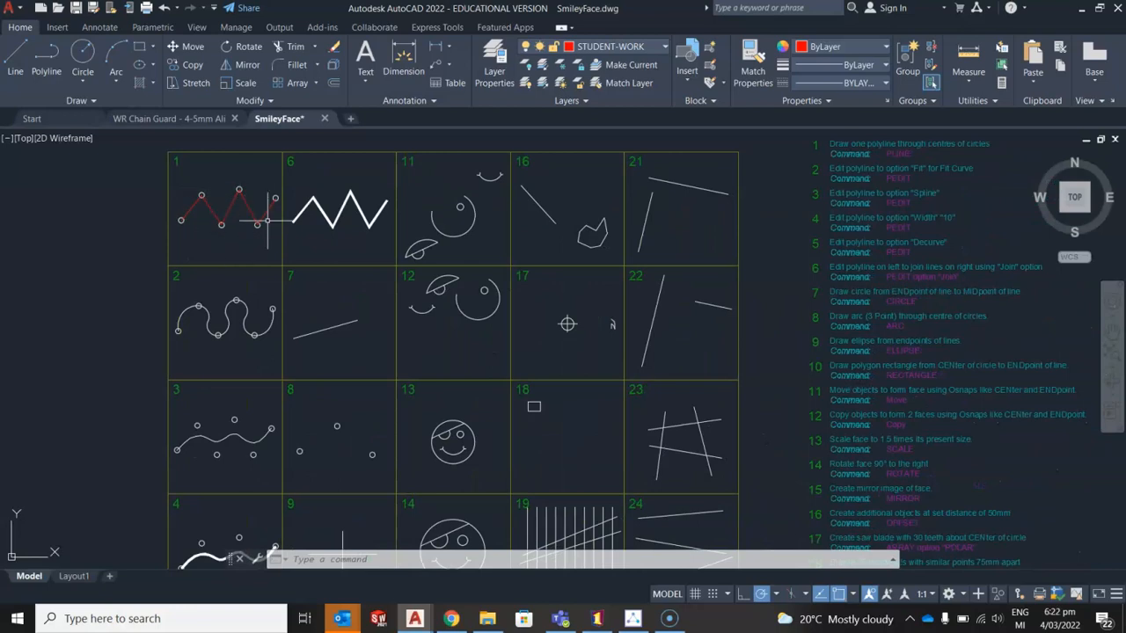
pyautogui.scroll(-4, 332, 293)
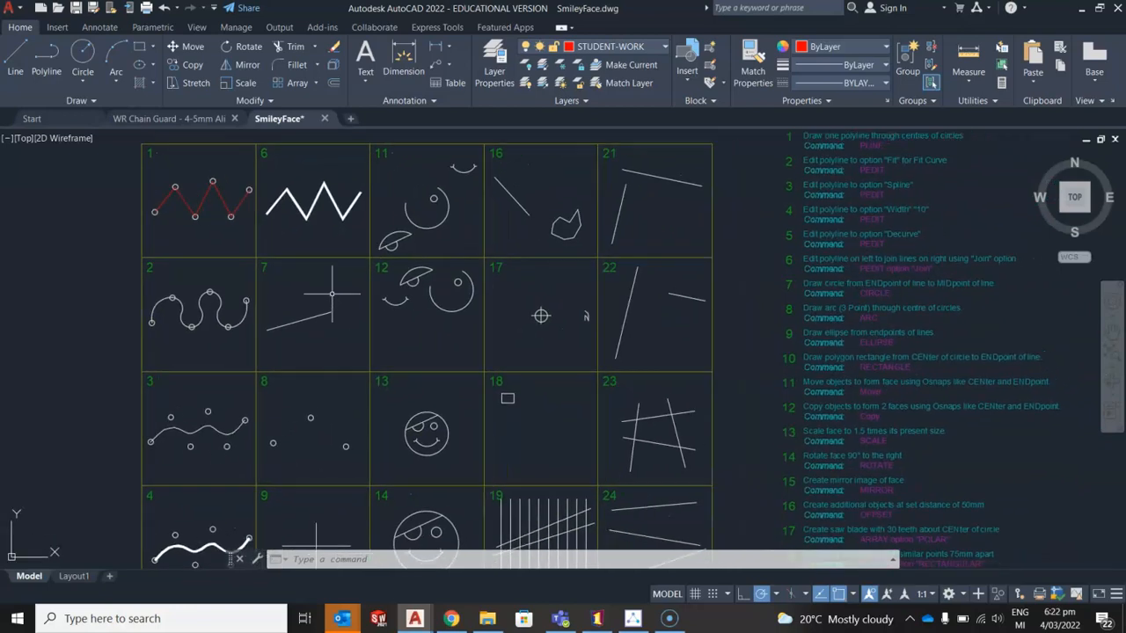
pyautogui.moveTo(362, 331); pyautogui.dragTo(315, 306, button='middle')
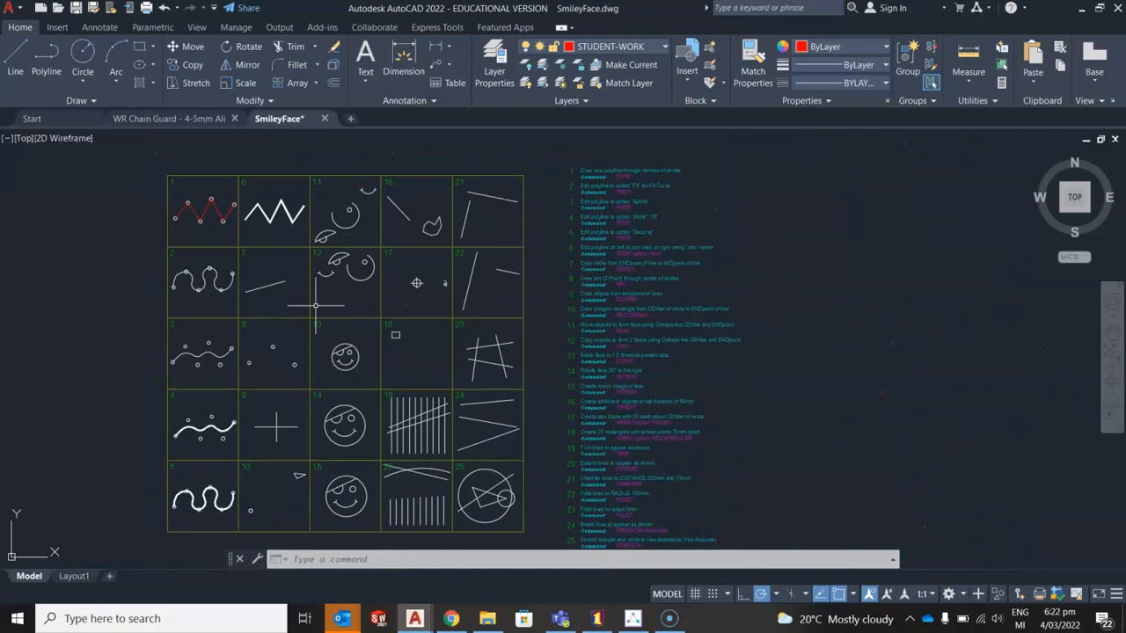
pyautogui.moveTo(289, 395); pyautogui.dragTo(376, 378, button='middle')
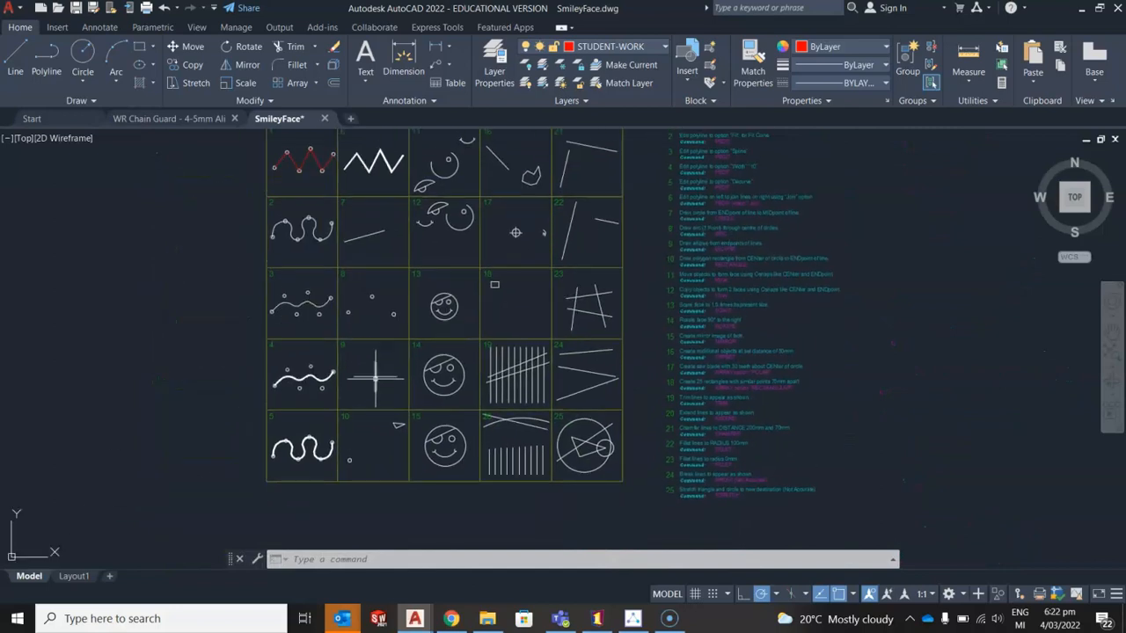
pyautogui.scroll(4, 375, 369)
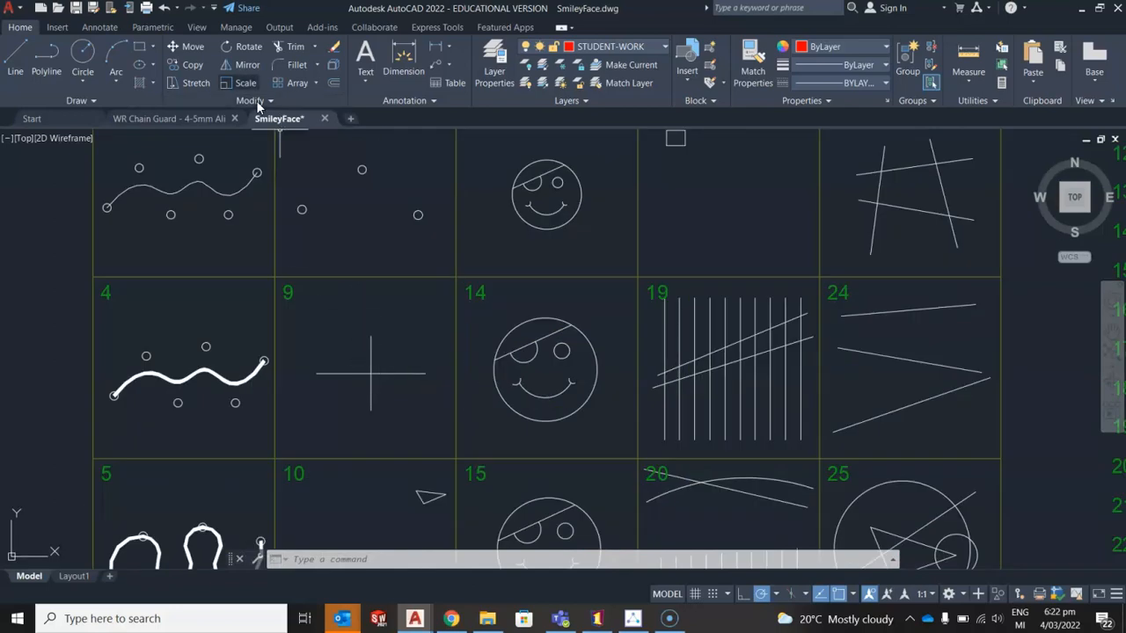
pyautogui.click(155, 67)
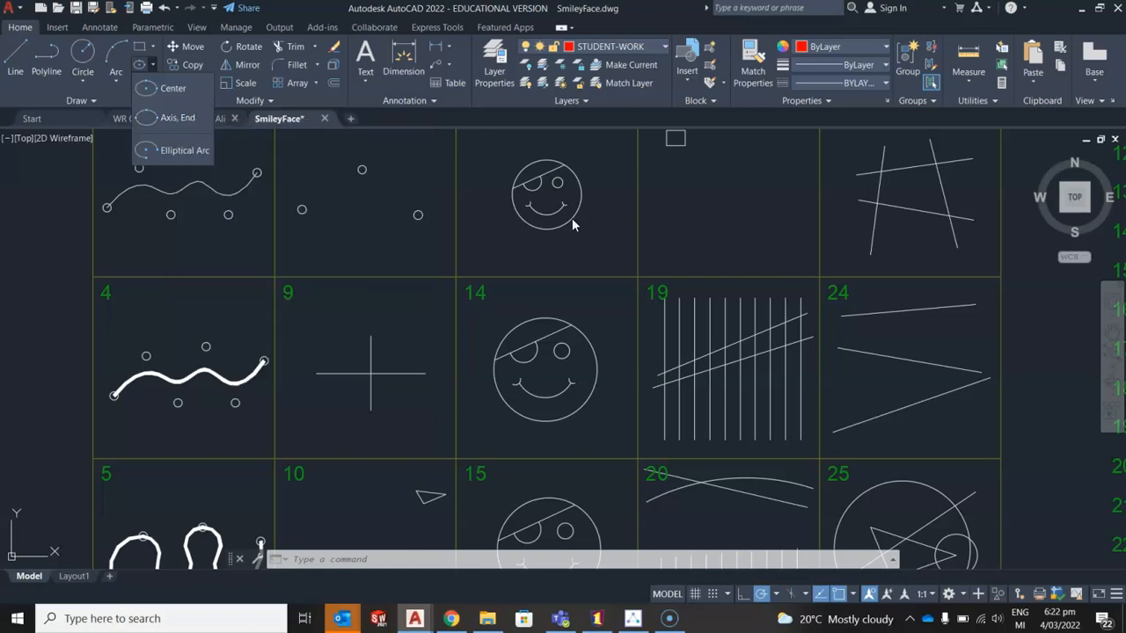
# Copy the open head arc and its small round eye in cell 12 straight down, using the arc's center as base point
pyautogui.scroll(-5, 526, 250)
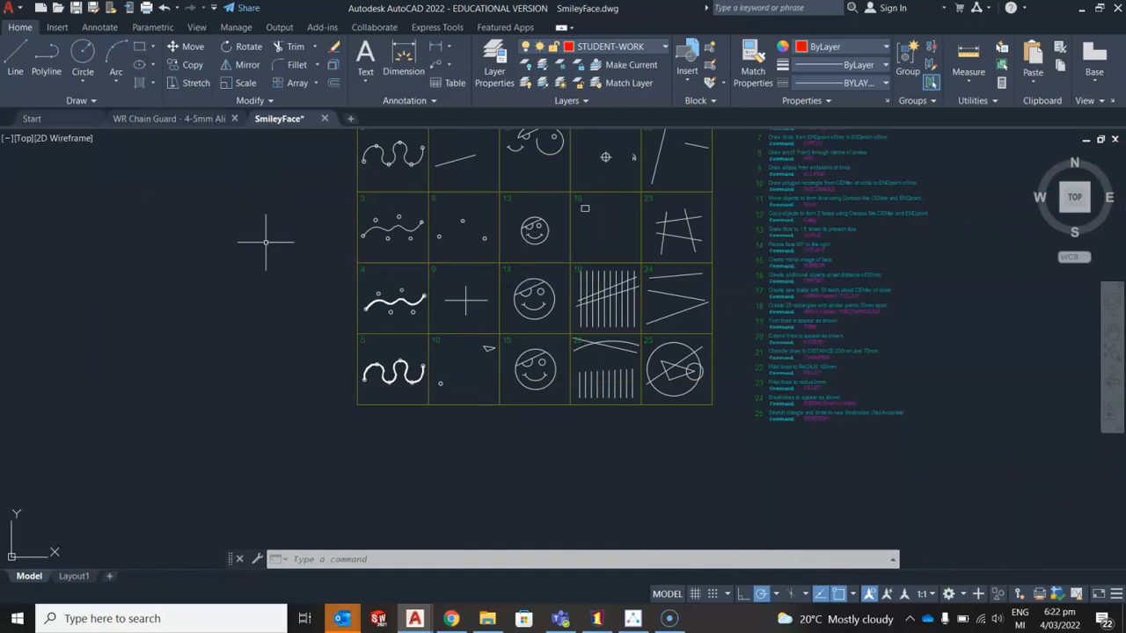
pyautogui.moveTo(516, 185); pyautogui.dragTo(415, 299, button='middle')
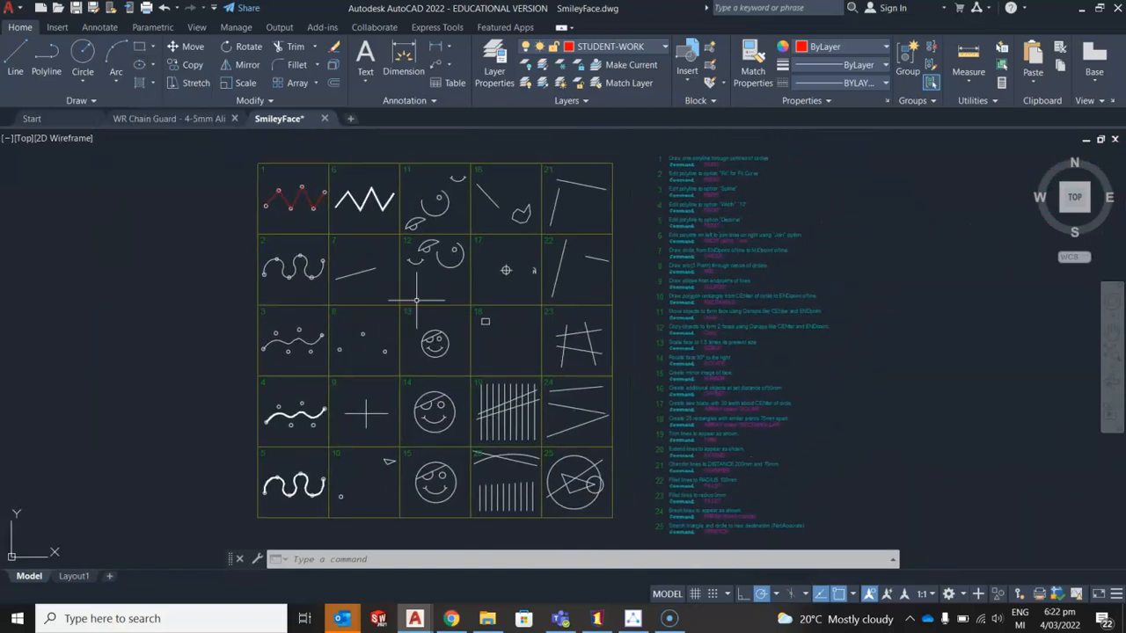
pyautogui.scroll(2, 435, 264)
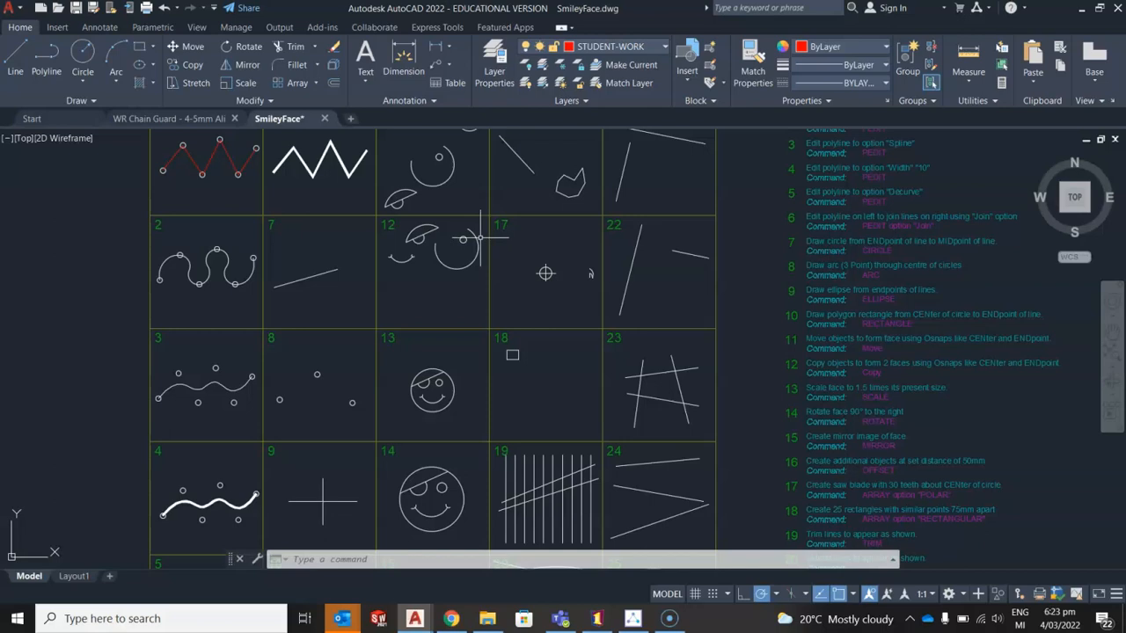
pyautogui.scroll(5, 480, 238)
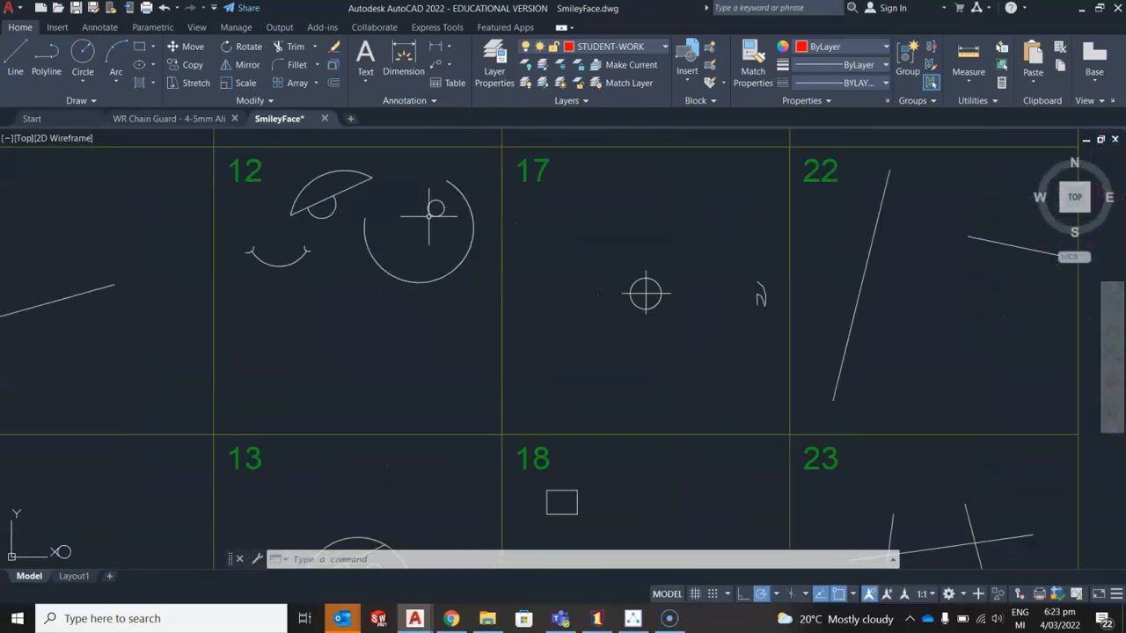
pyautogui.click(481, 176)
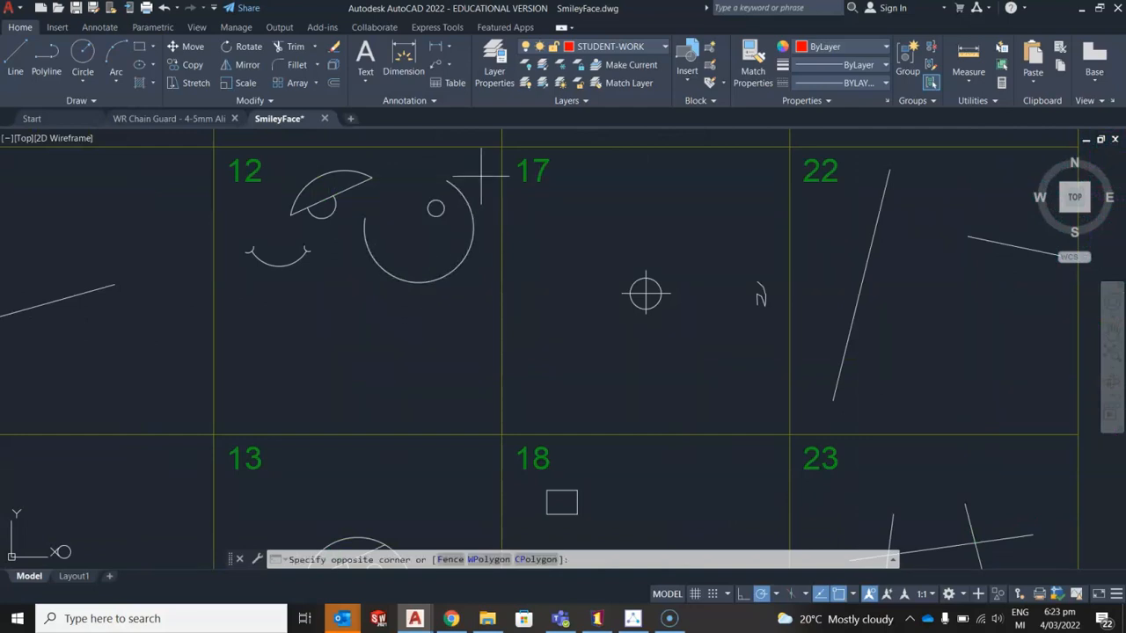
pyautogui.click(439, 213)
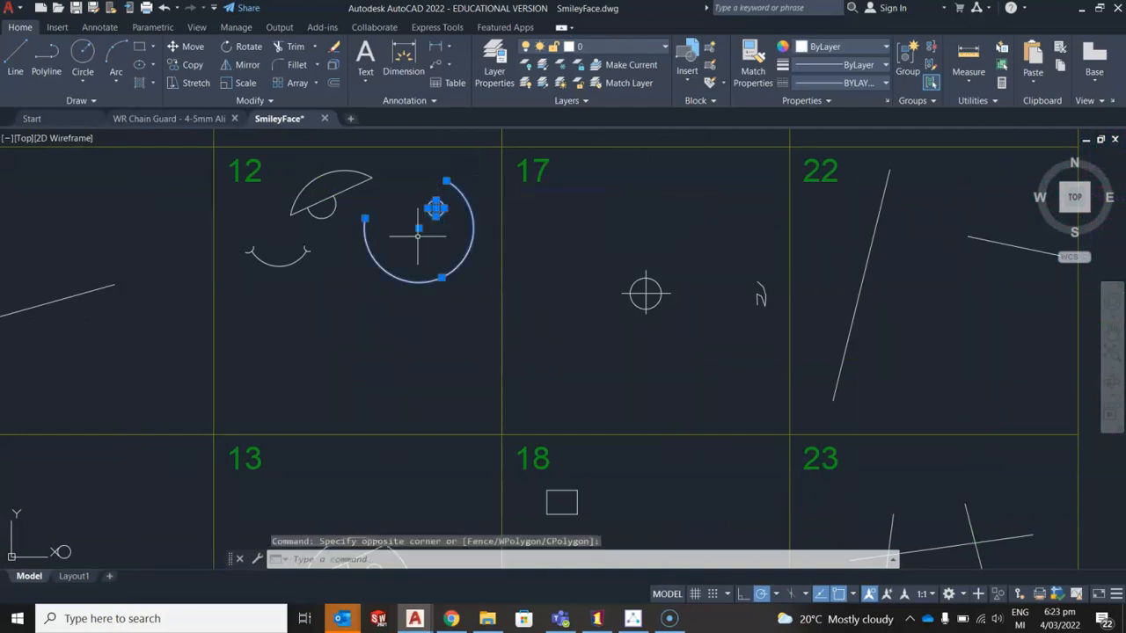
pyautogui.click(187, 65)
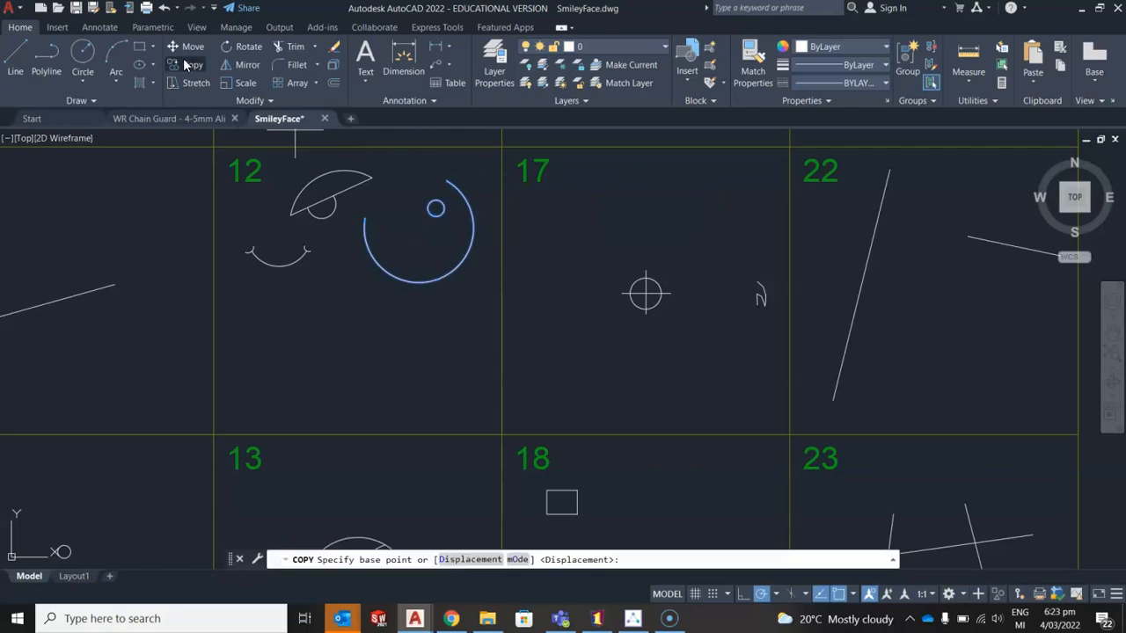
pyautogui.click(418, 228)
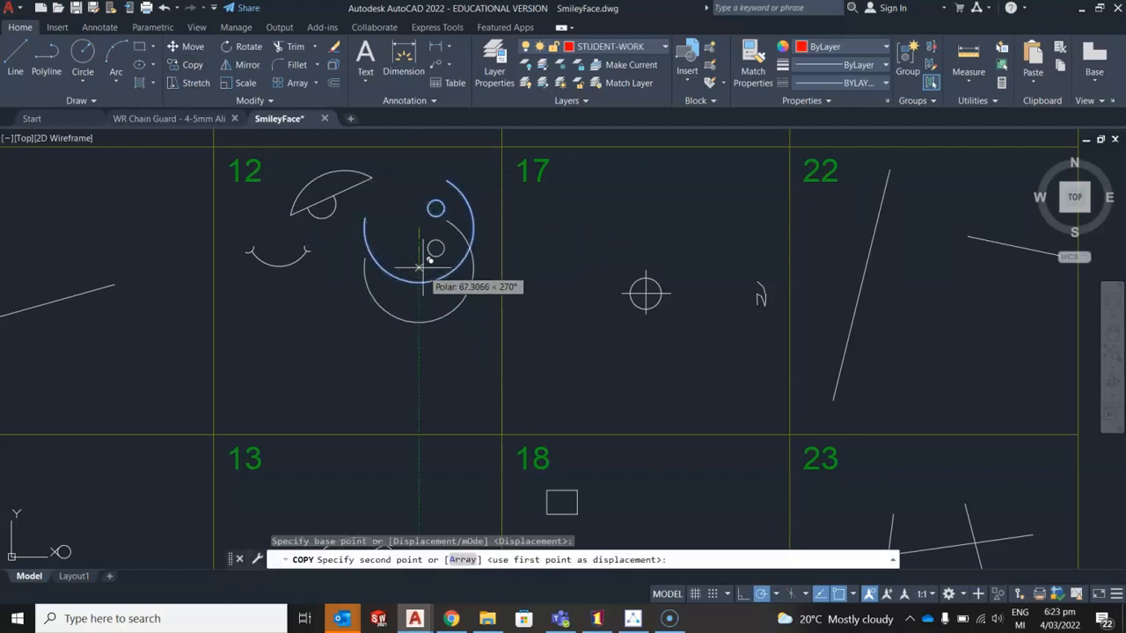
pyautogui.click(419, 357)
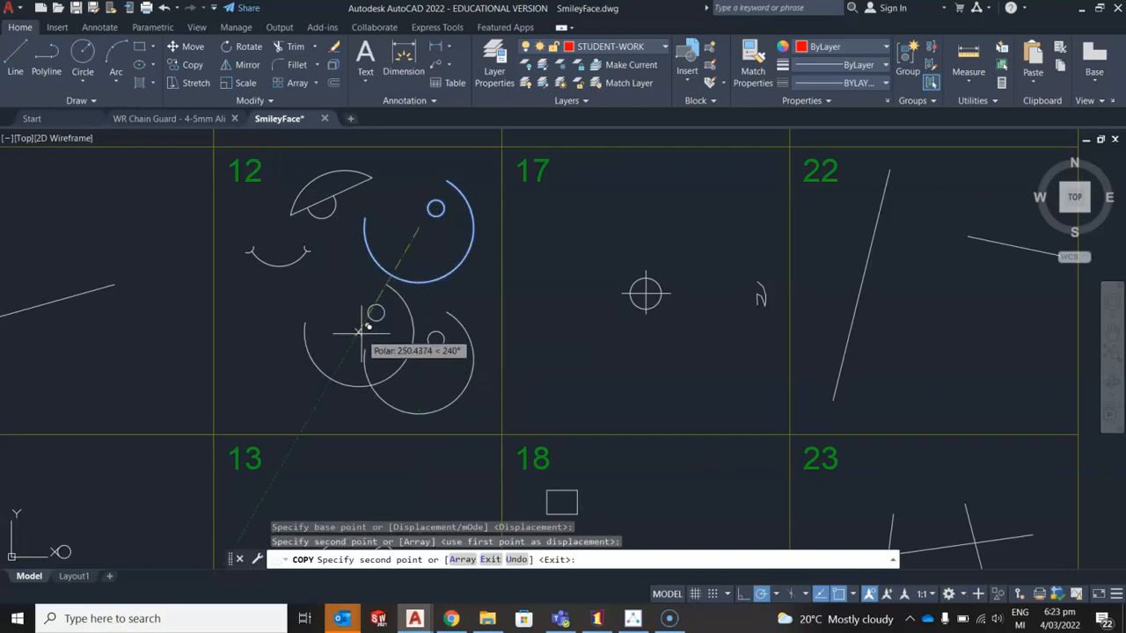
pyautogui.press('Escape')
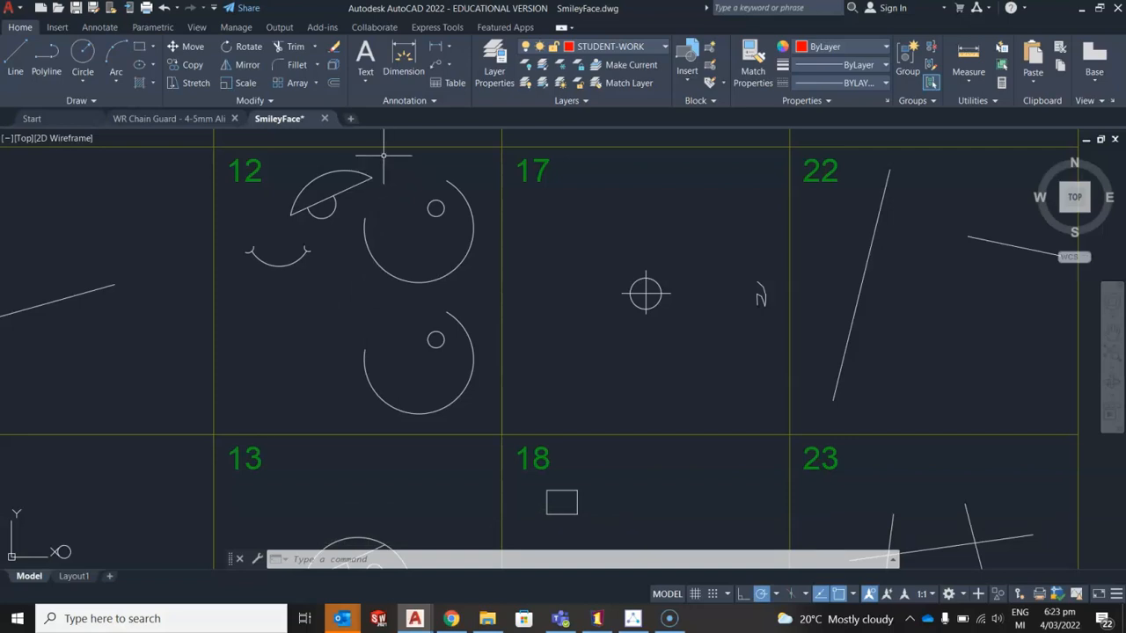
# Copy the cap with the half-round eye in cell 12 from its upper endpoint to the upper endpoint of the lower head arc
pyautogui.click(354, 163)
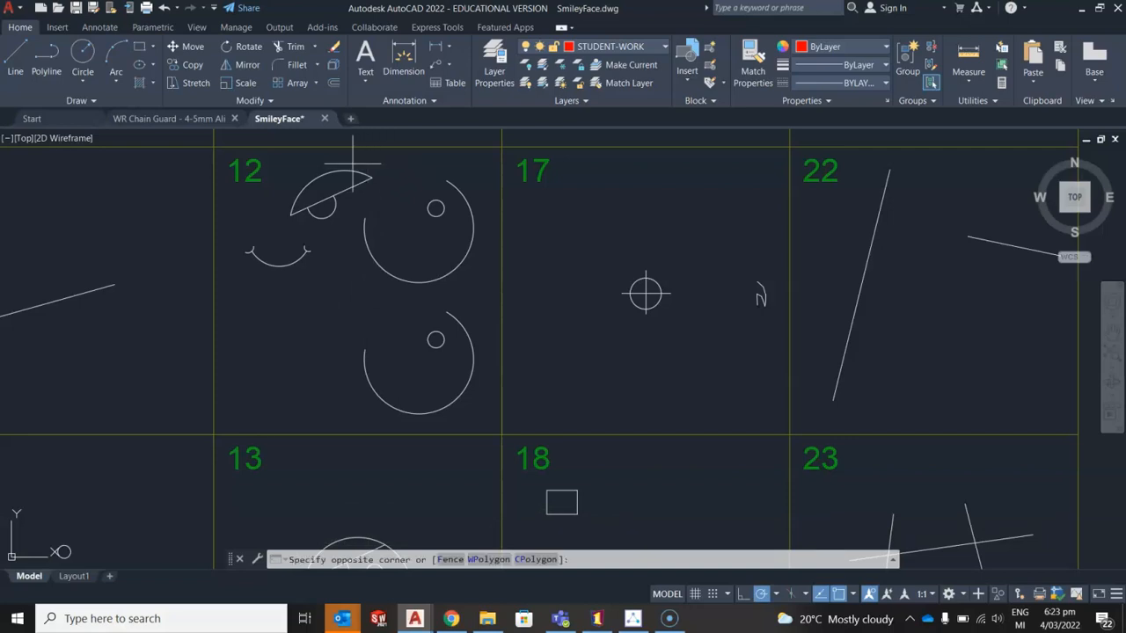
pyautogui.click(326, 203)
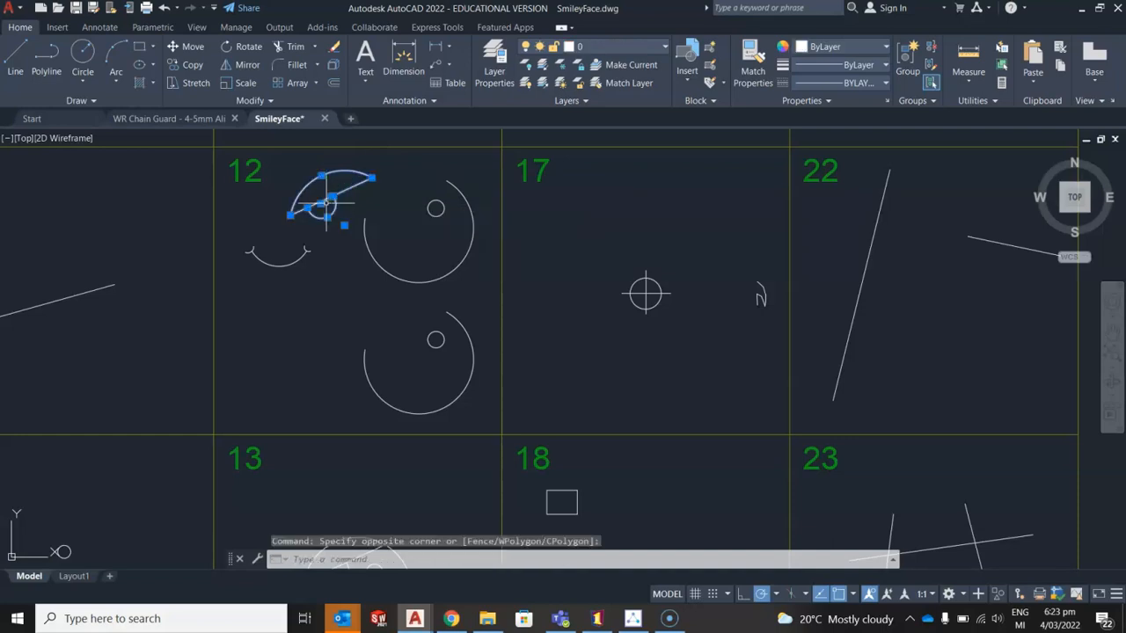
pyautogui.click(191, 65)
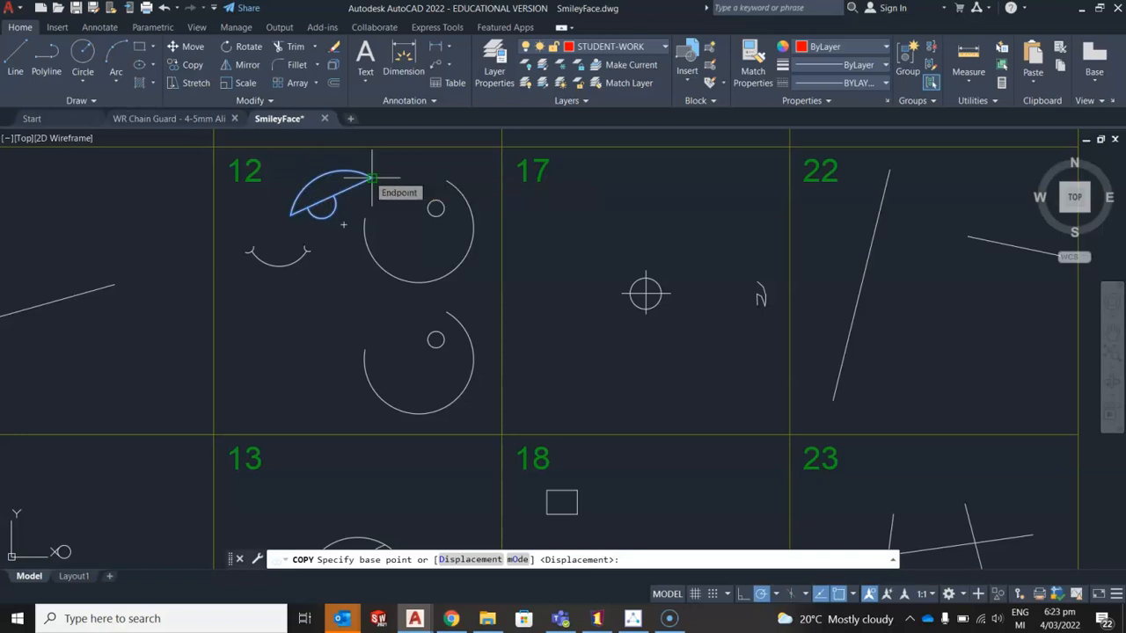
pyautogui.click(371, 178)
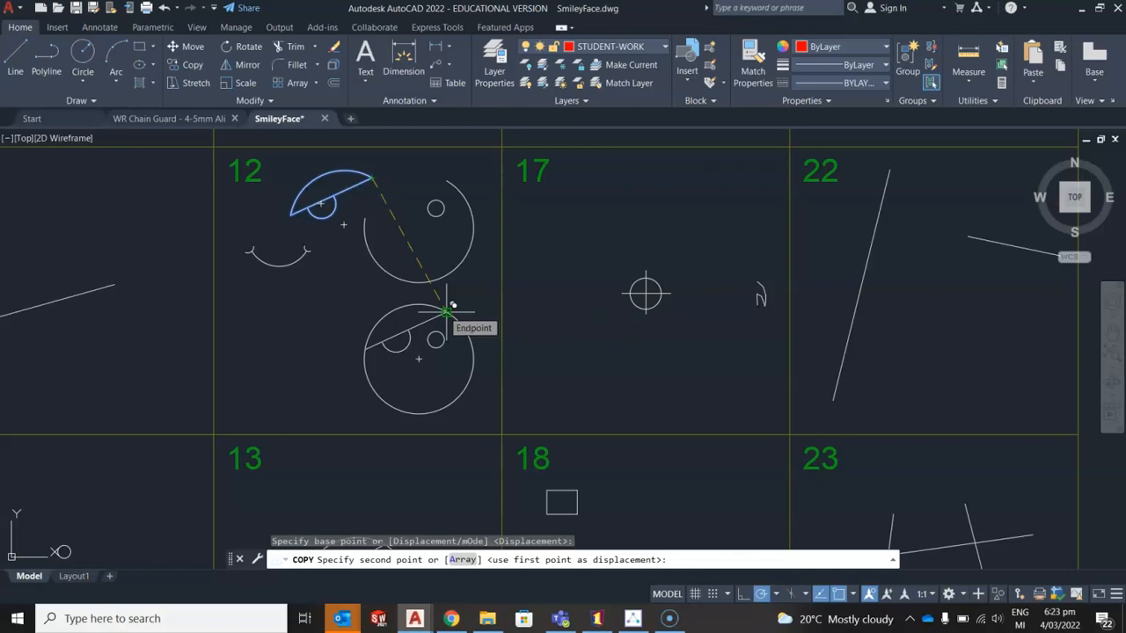
pyautogui.click(447, 309)
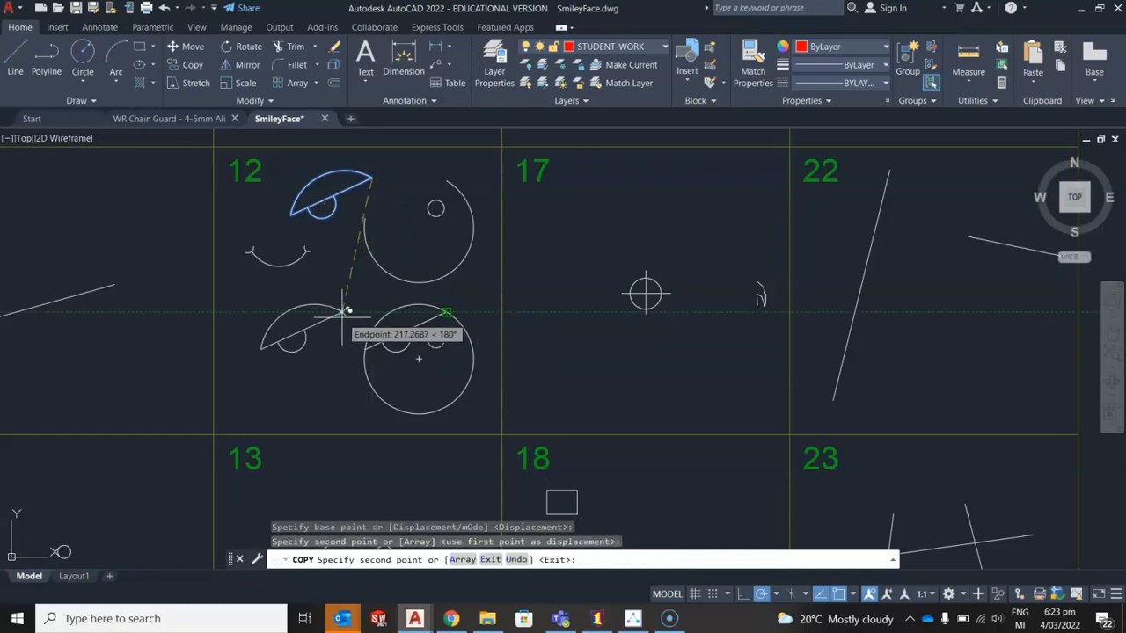
pyautogui.press('Escape')
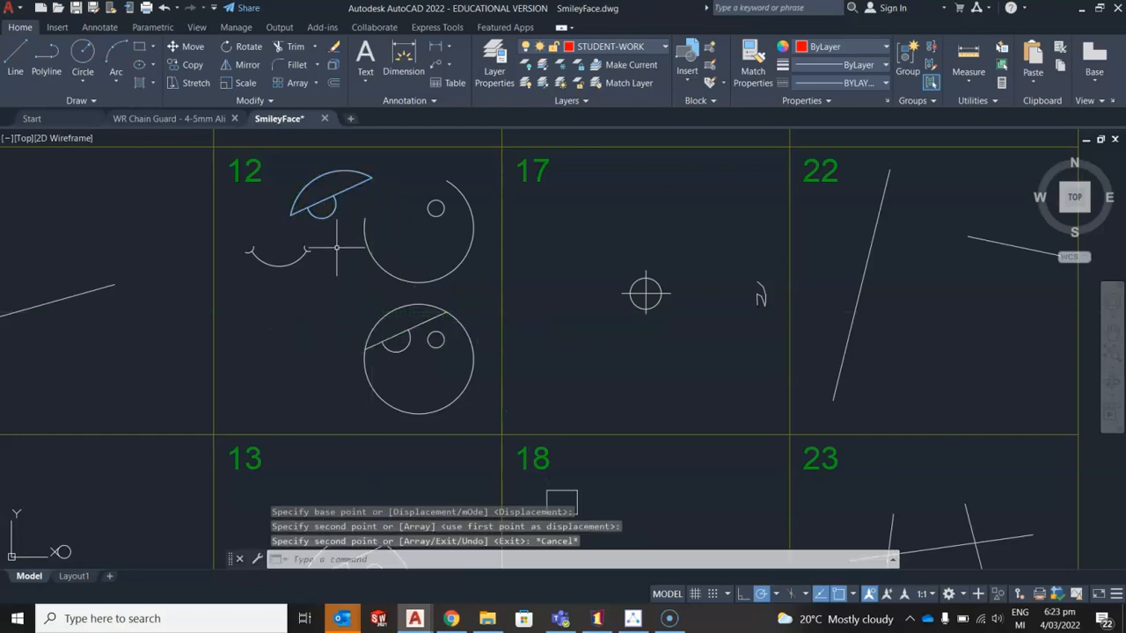
# Copy the smiling mouth in cell 12 from its arc center to the center of the lower head
pyautogui.click(331, 236)
pyautogui.click(248, 283)
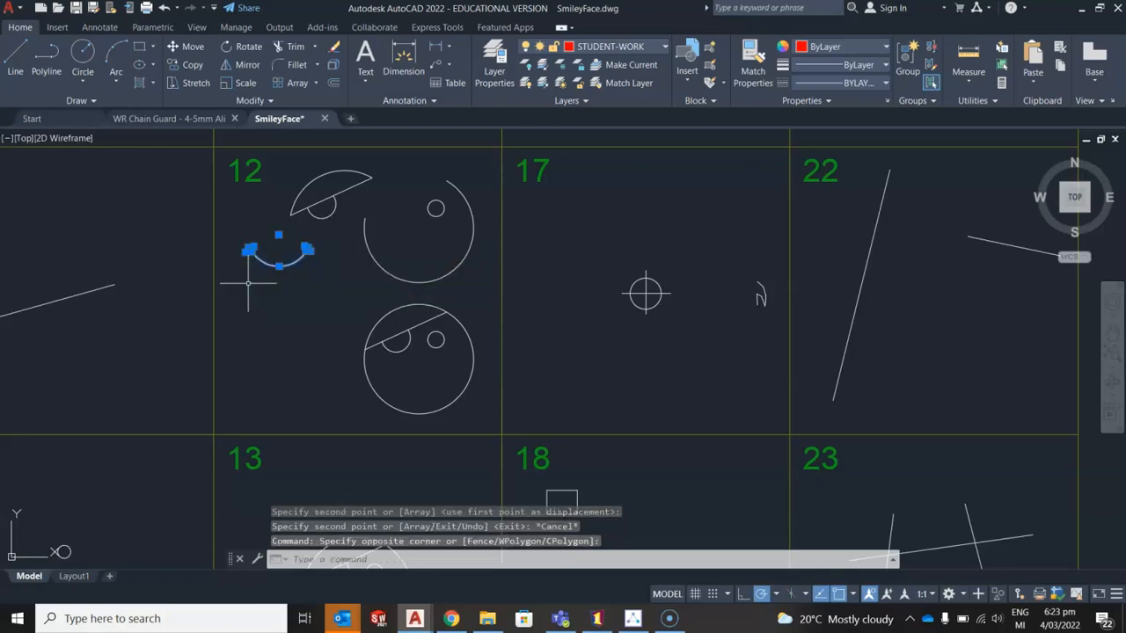
pyautogui.click(200, 65)
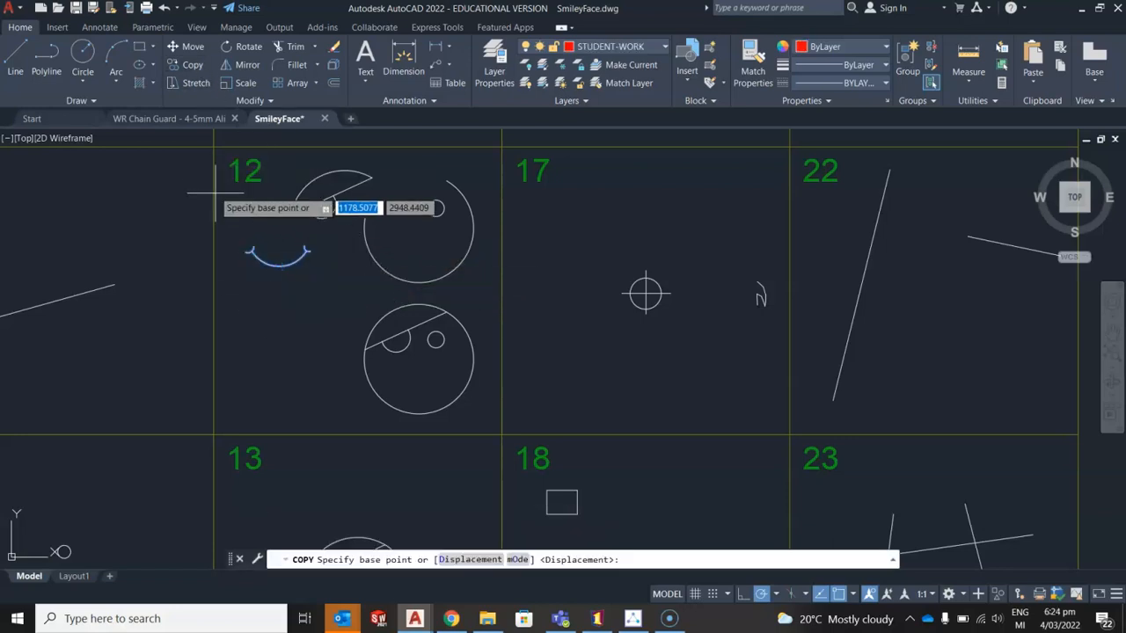
pyautogui.click(278, 236)
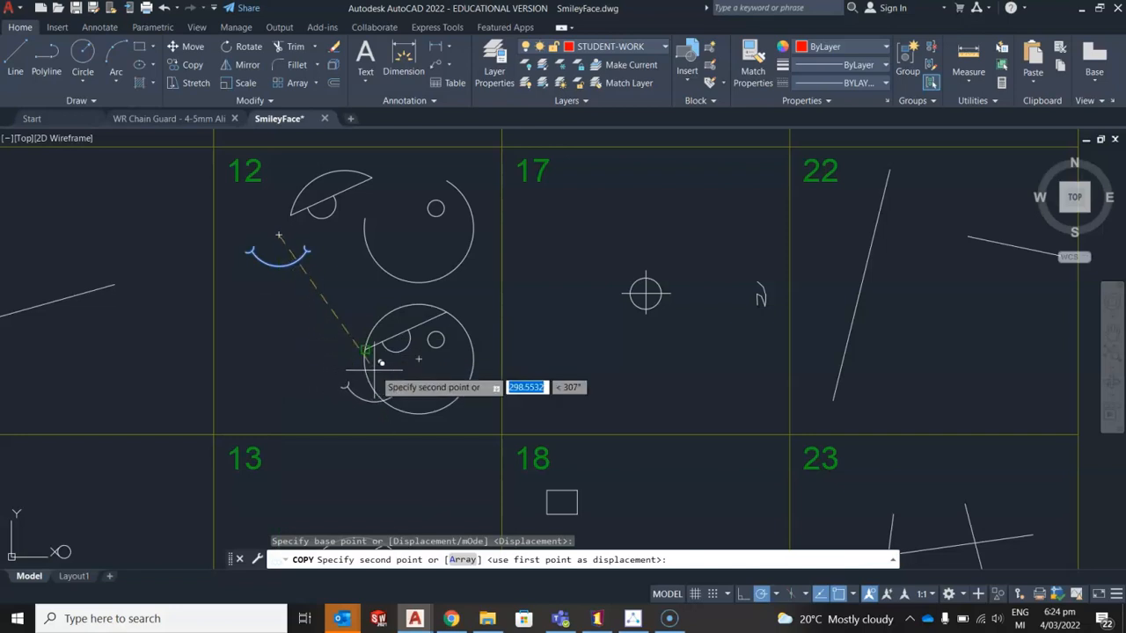
pyautogui.click(419, 356)
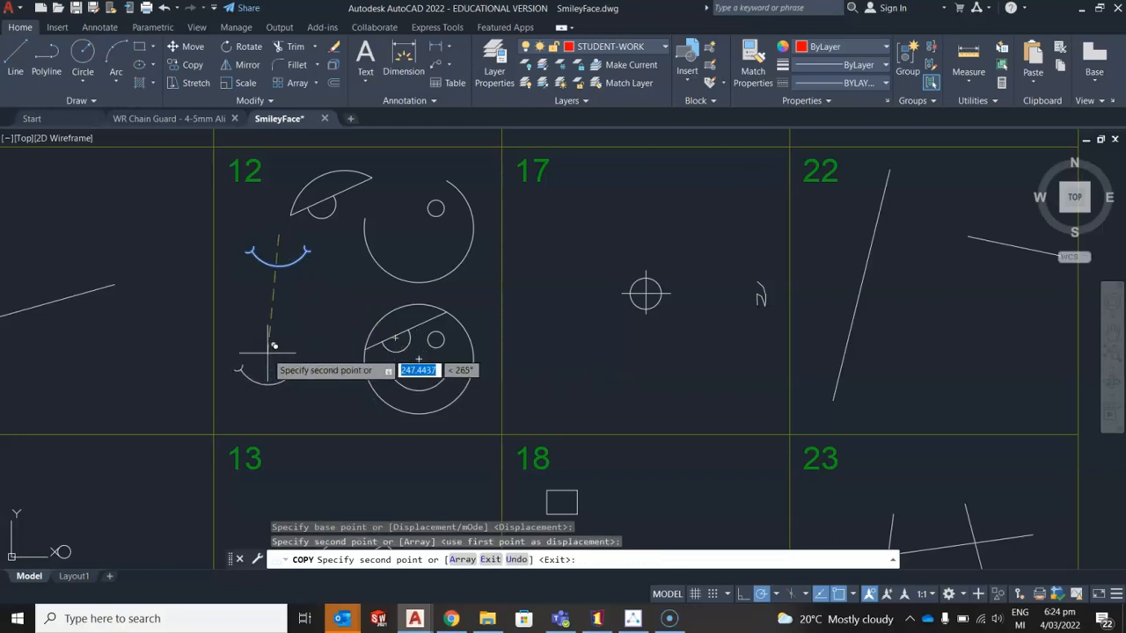
pyautogui.press('Escape')
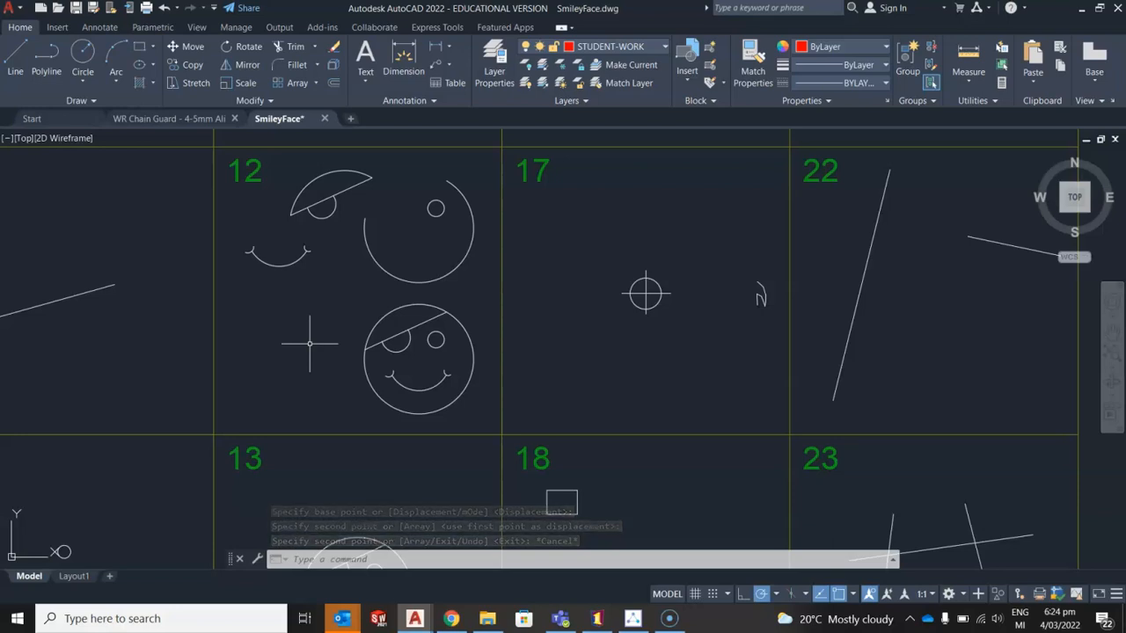
# Rotate the whole face in cell 14 by -90 degrees about the center of its head circle
pyautogui.scroll(-4, 309, 343)
pyautogui.scroll(-1, 319, 415)
pyautogui.moveTo(320, 415); pyautogui.dragTo(326, 348, button='middle')
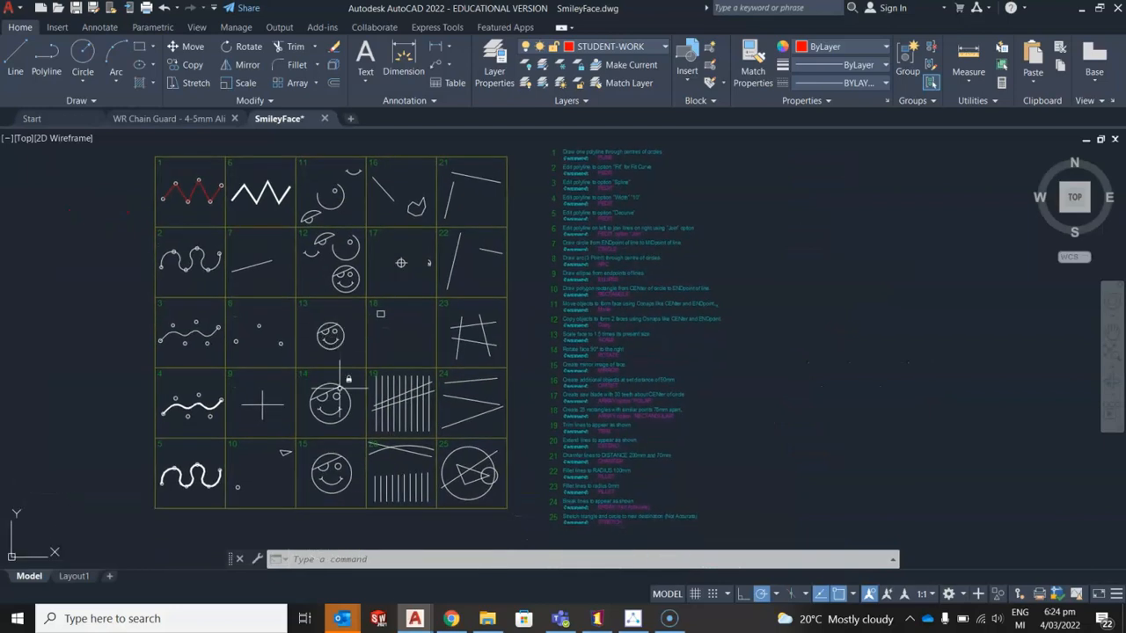
pyautogui.scroll(2, 341, 409)
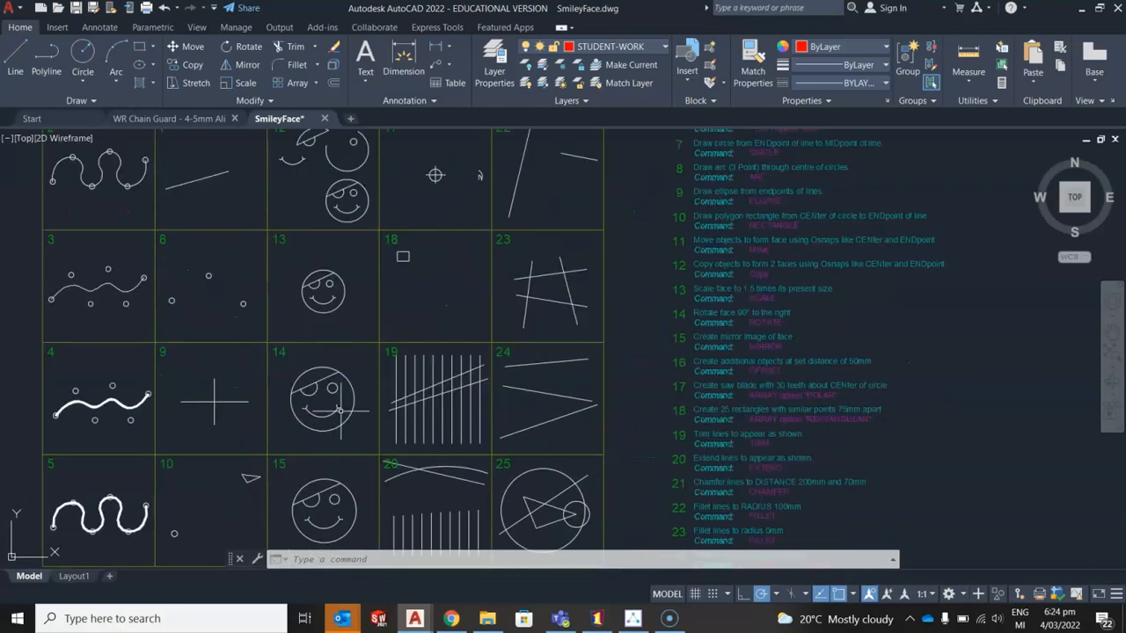
pyautogui.scroll(2, 341, 406)
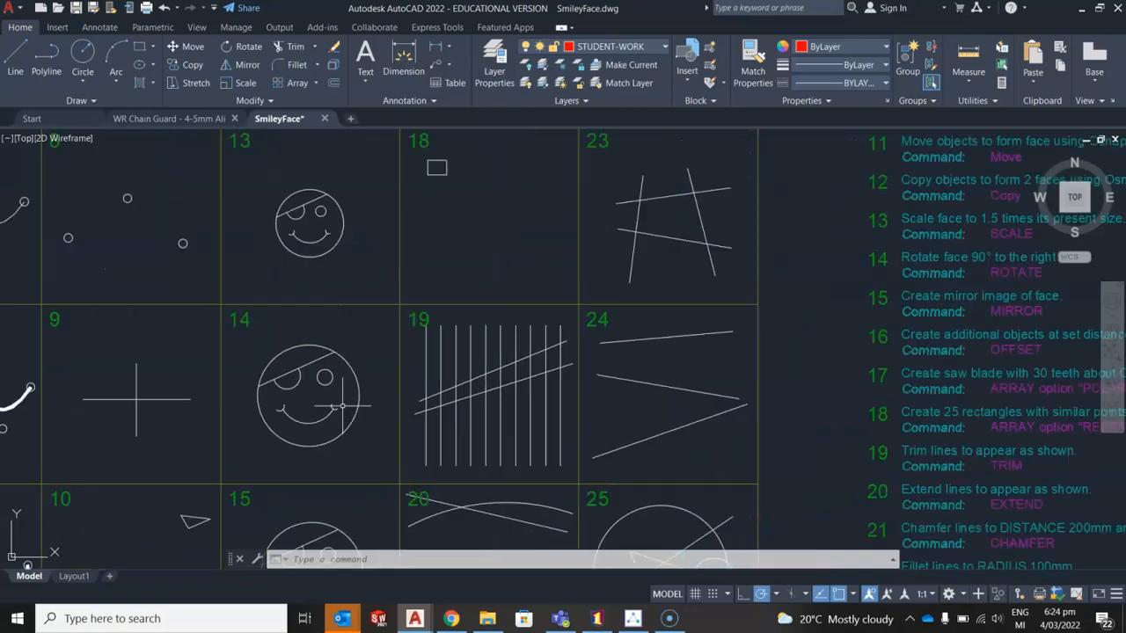
pyautogui.click(369, 330)
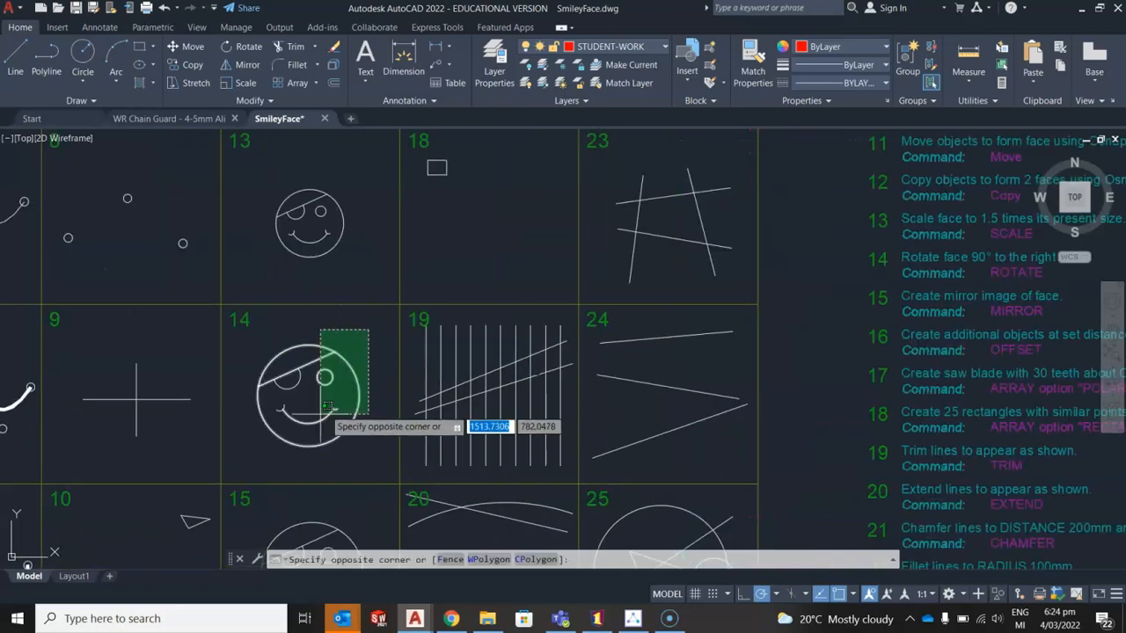
pyautogui.click(268, 459)
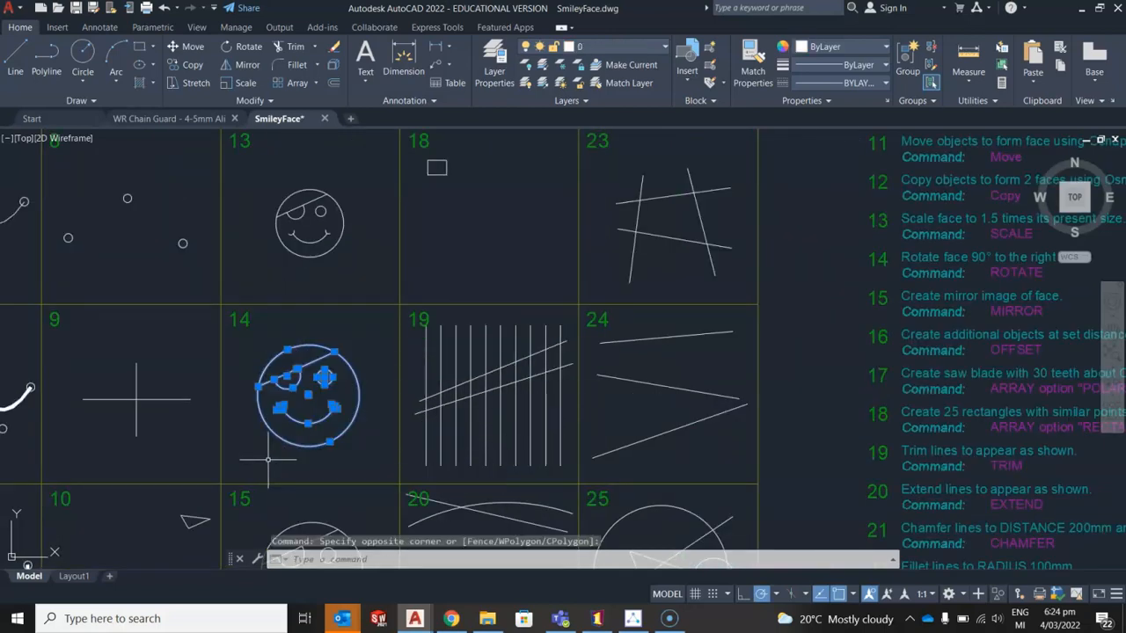
pyautogui.click(251, 50)
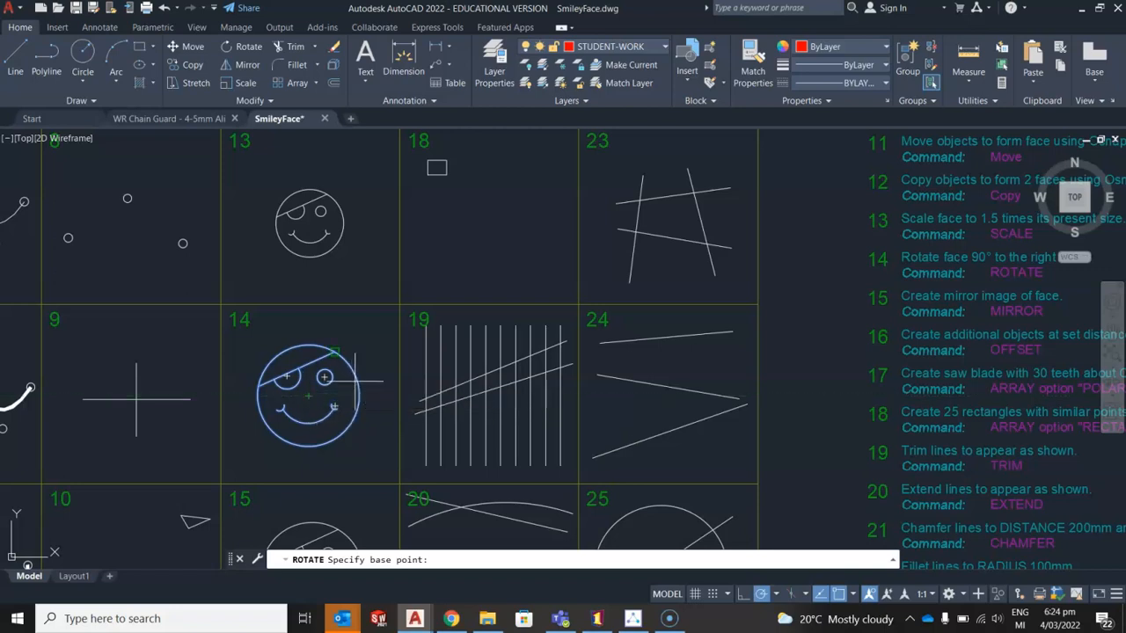
pyautogui.click(308, 396)
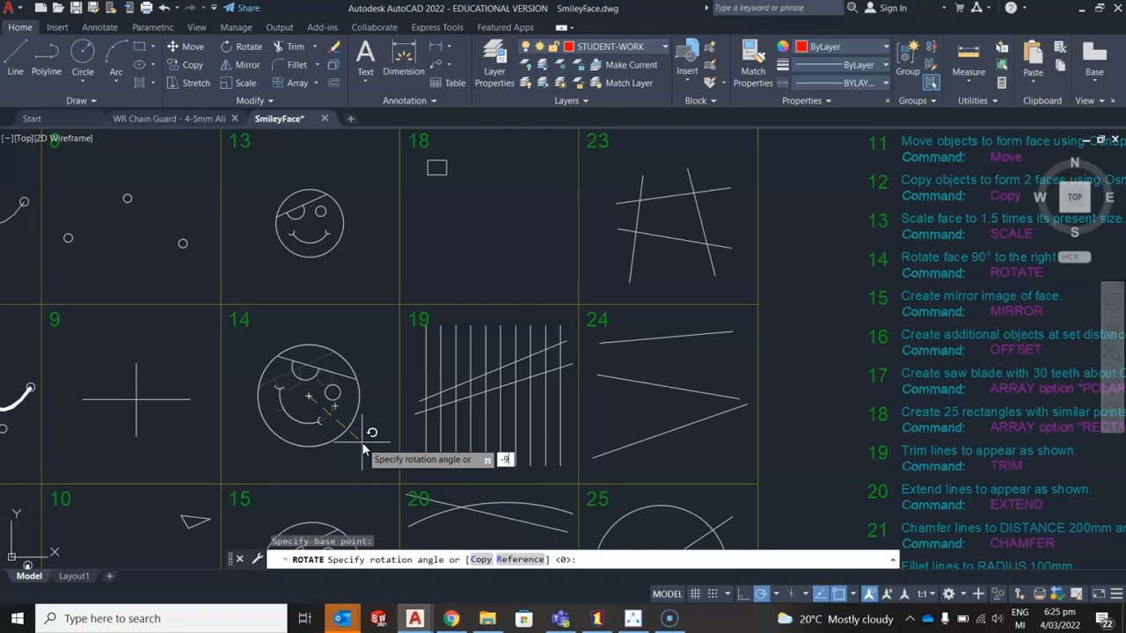
pyautogui.press('Return')
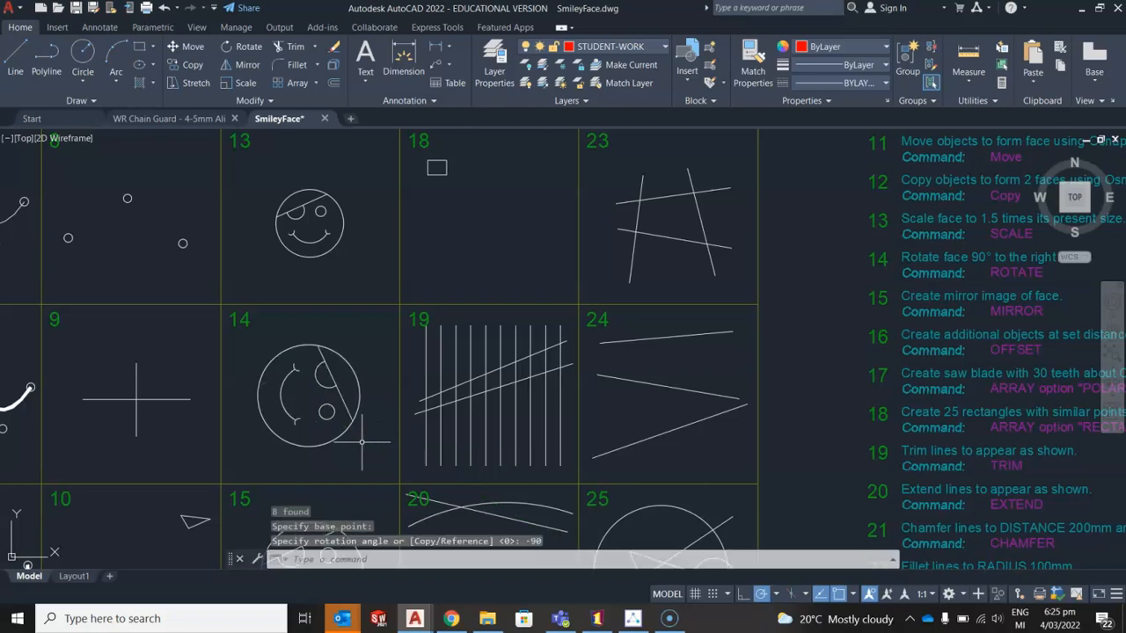
# Create a polar array of the saw tooth in cell 17 about the center of the small circle
pyautogui.scroll(-2, 361, 431)
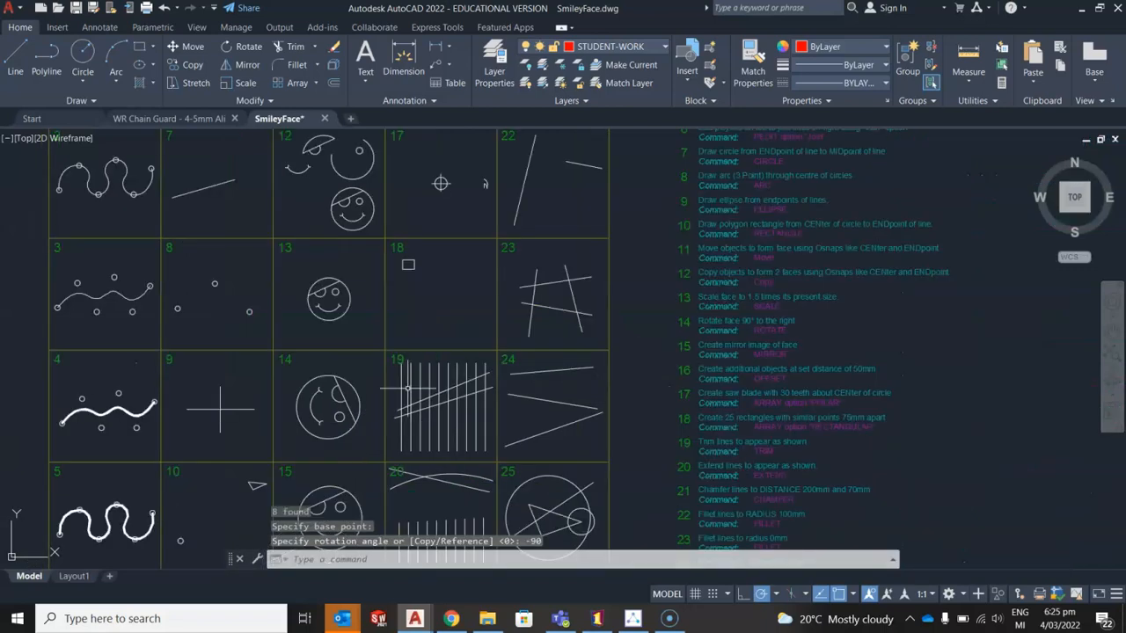
pyautogui.scroll(-1, 410, 367)
pyautogui.moveTo(478, 238); pyautogui.dragTo(406, 304, button='middle')
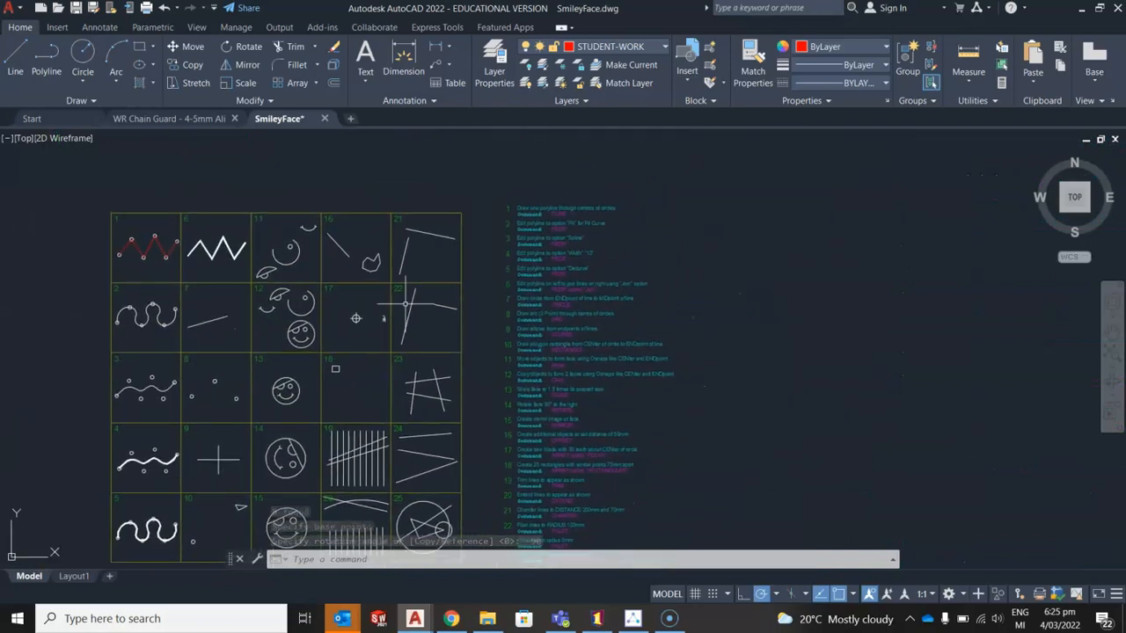
pyautogui.scroll(2, 372, 357)
pyautogui.moveTo(351, 240); pyautogui.dragTo(361, 277, button='middle')
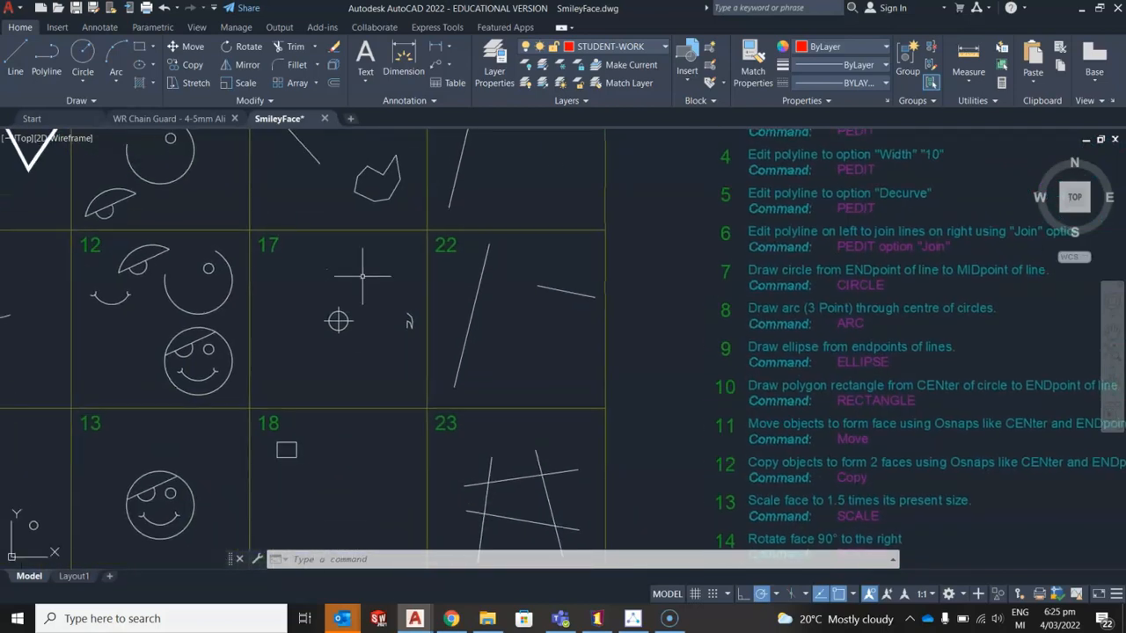
pyautogui.scroll(2, 351, 317)
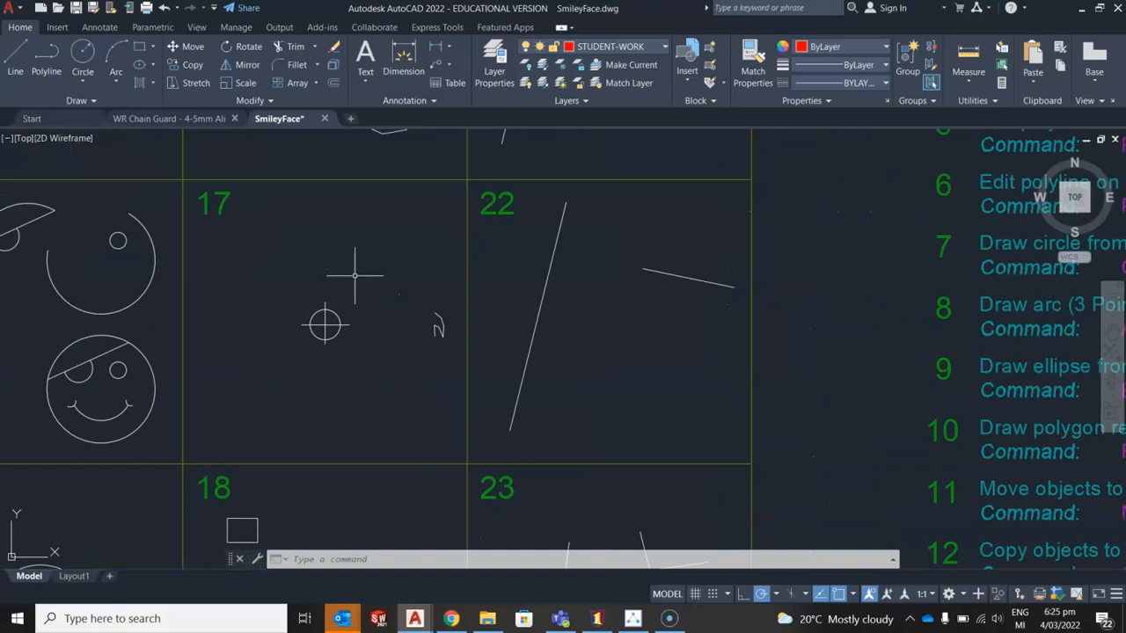
pyautogui.click(408, 286)
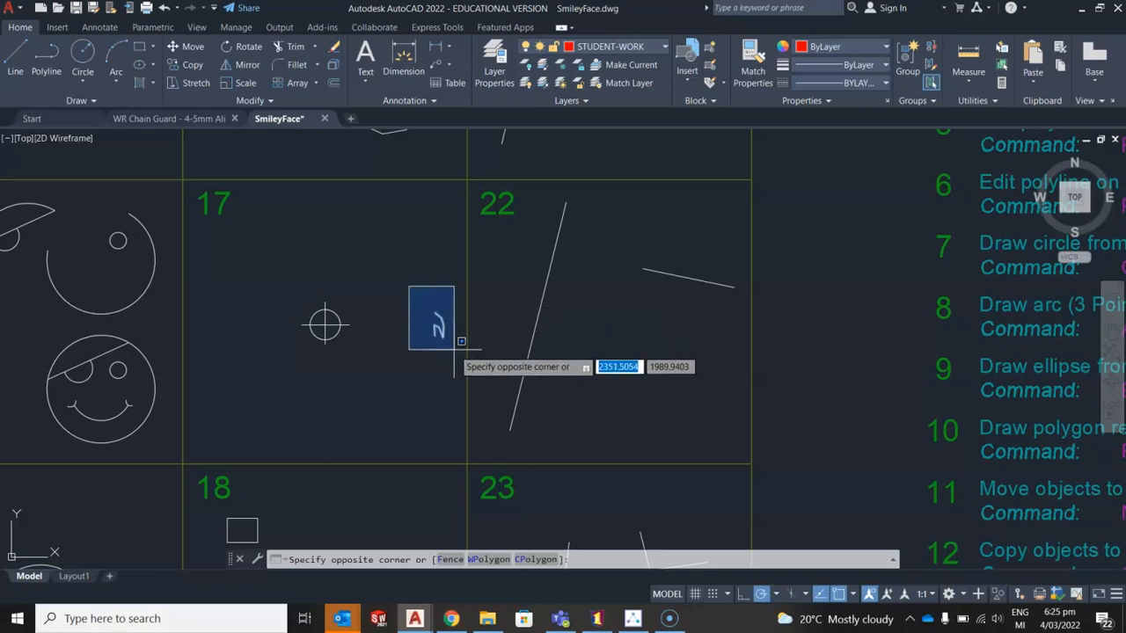
pyautogui.click(454, 349)
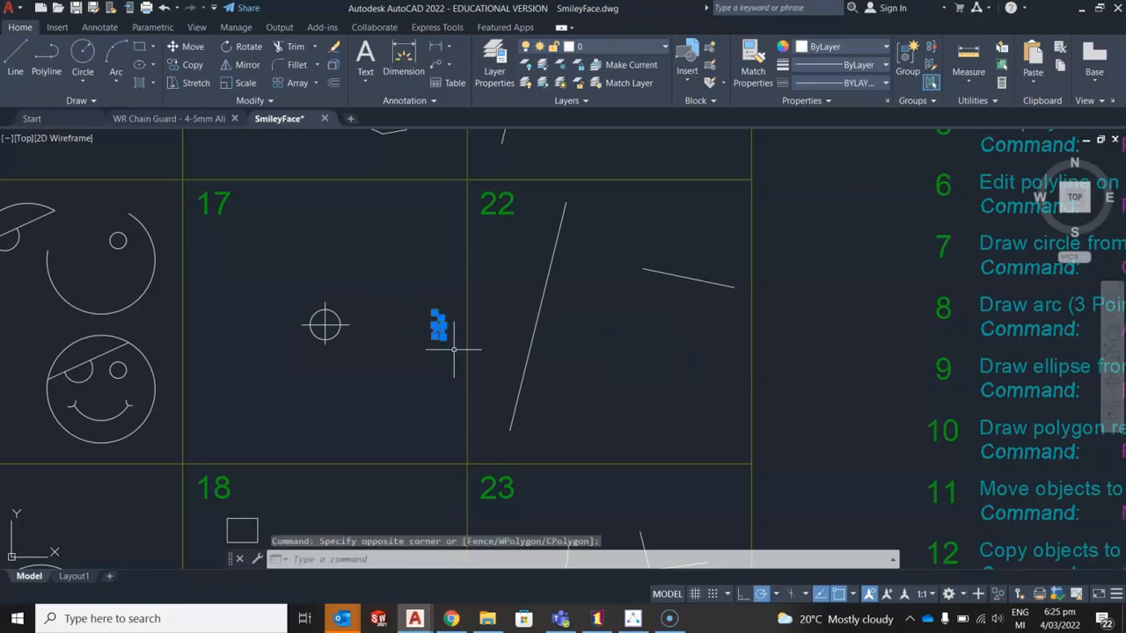
pyautogui.click(316, 82)
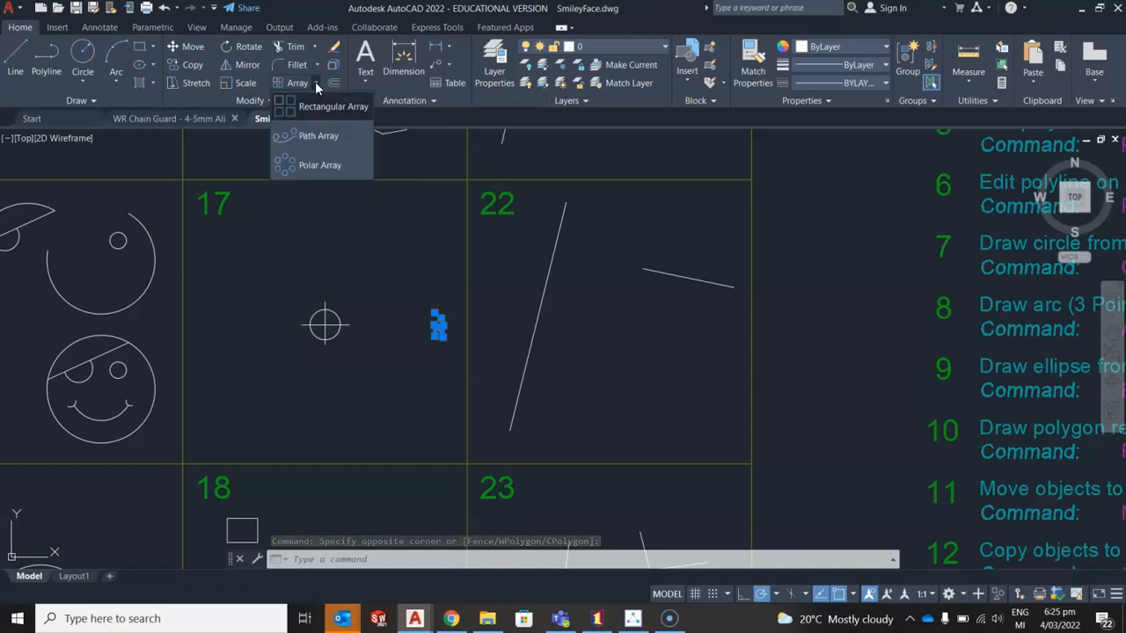
pyautogui.click(312, 166)
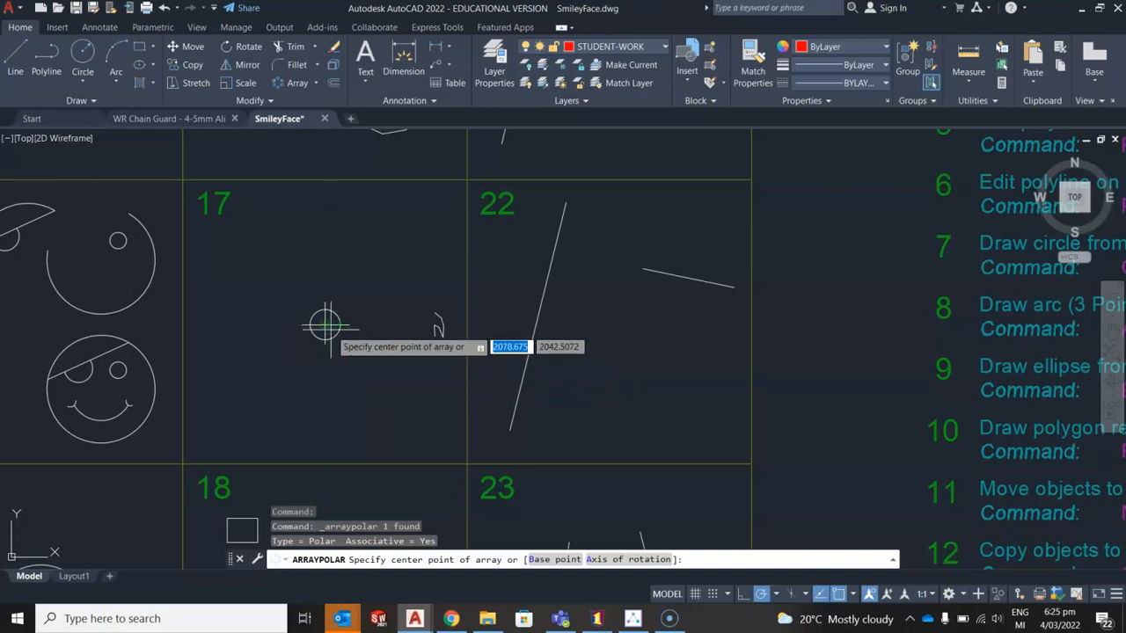
pyautogui.scroll(5, 331, 330)
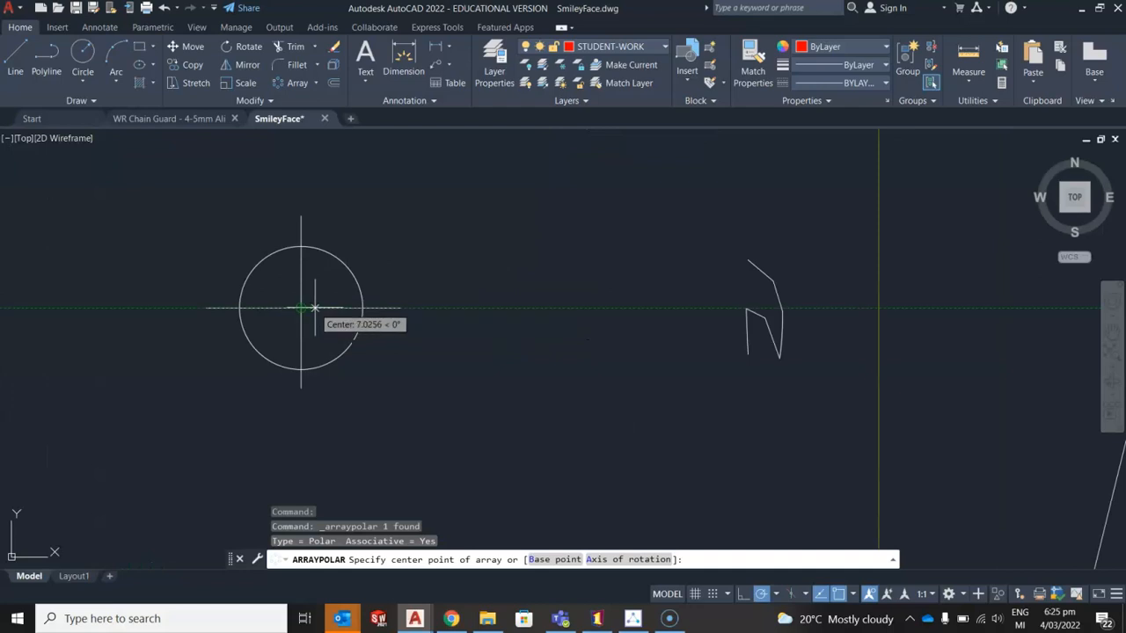
pyautogui.scroll(2, 314, 316)
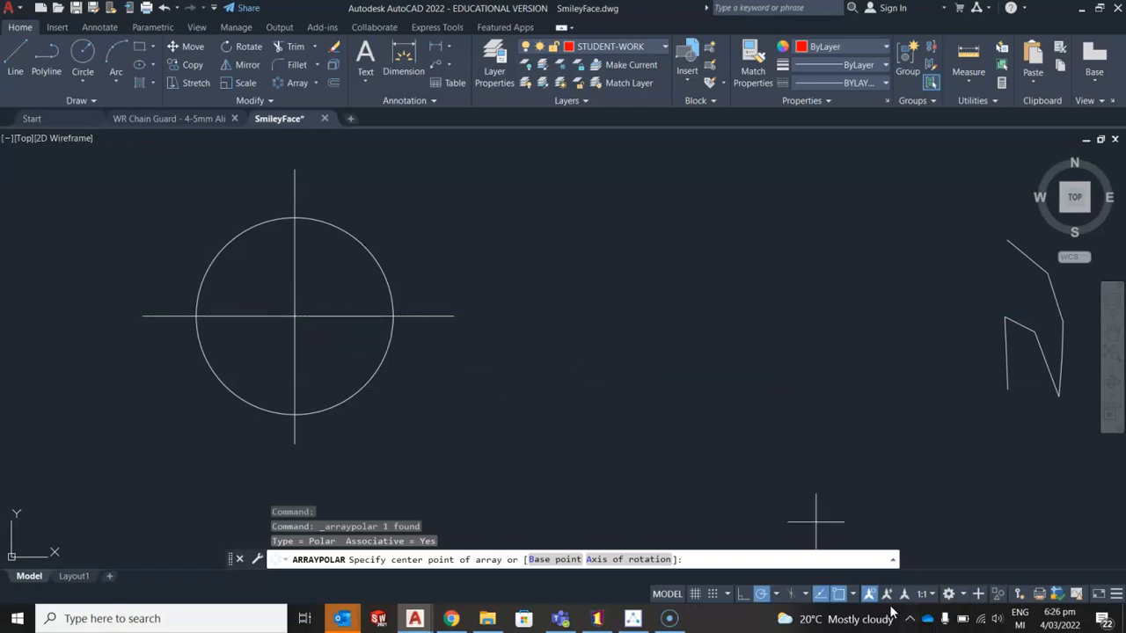
pyautogui.click(853, 596)
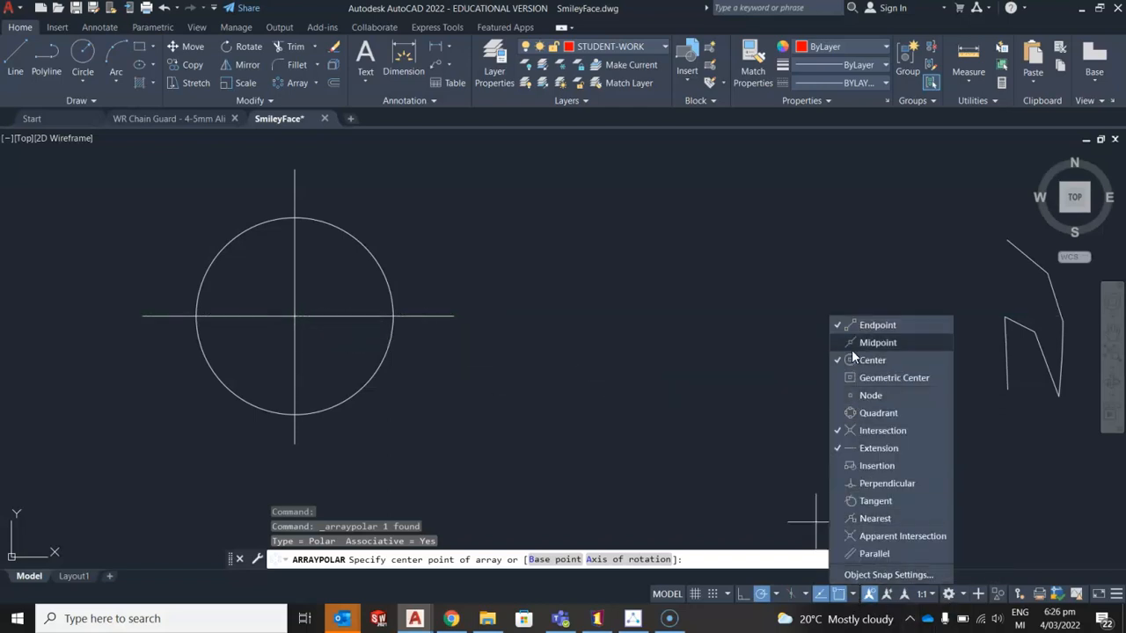
pyautogui.click(639, 353)
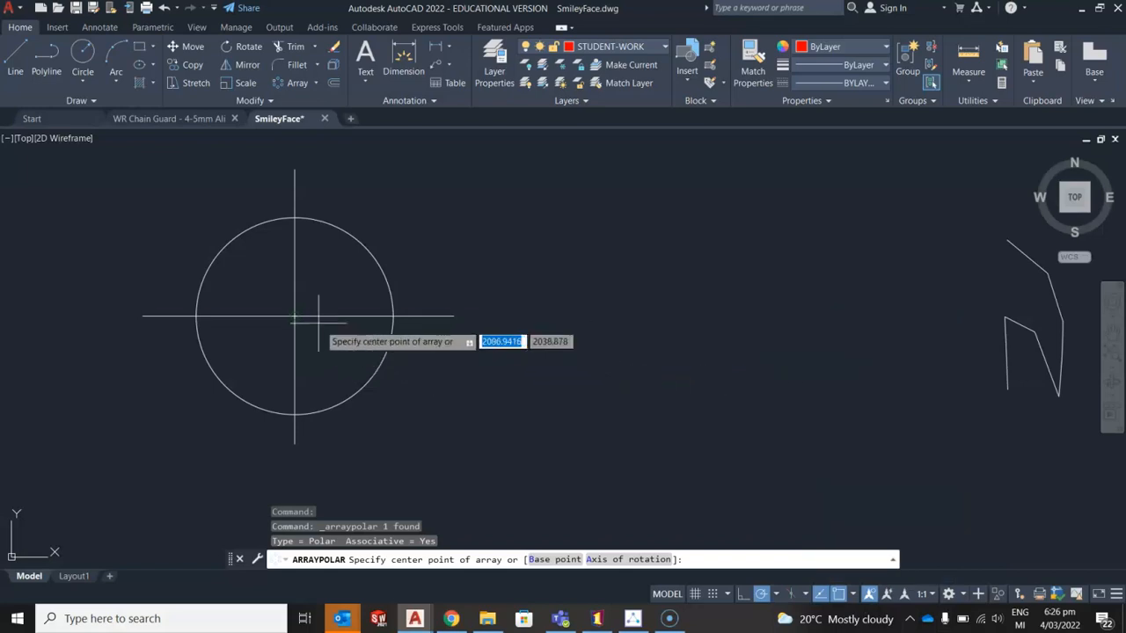
pyautogui.scroll(8, 295, 315)
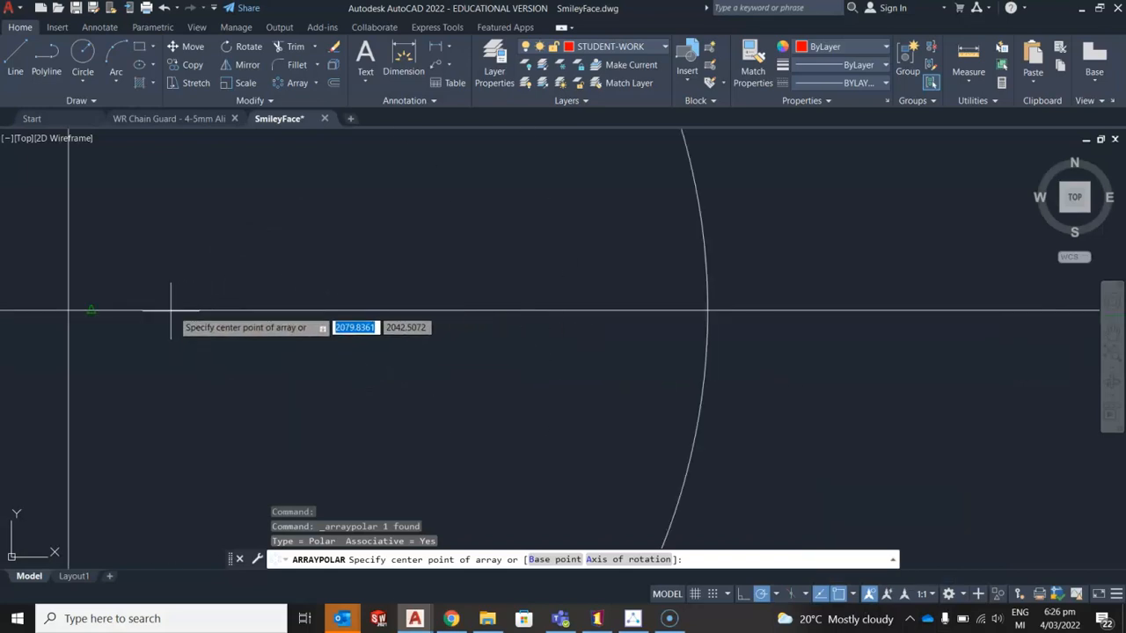
pyautogui.moveTo(128, 310); pyautogui.dragTo(581, 326, button='middle')
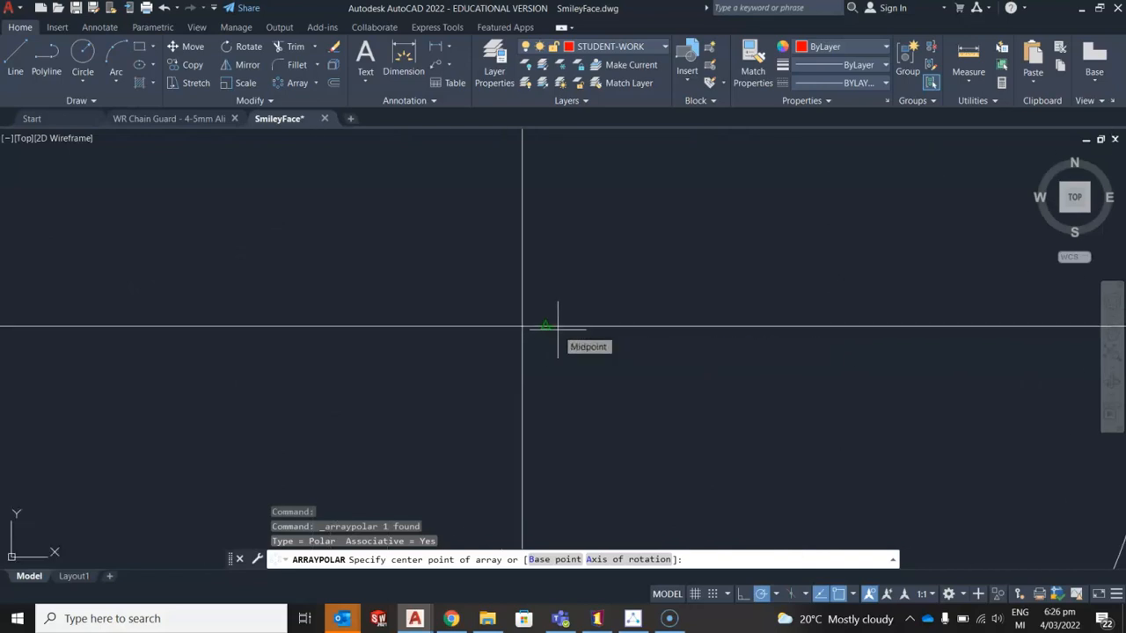
pyautogui.scroll(-8, 556, 327)
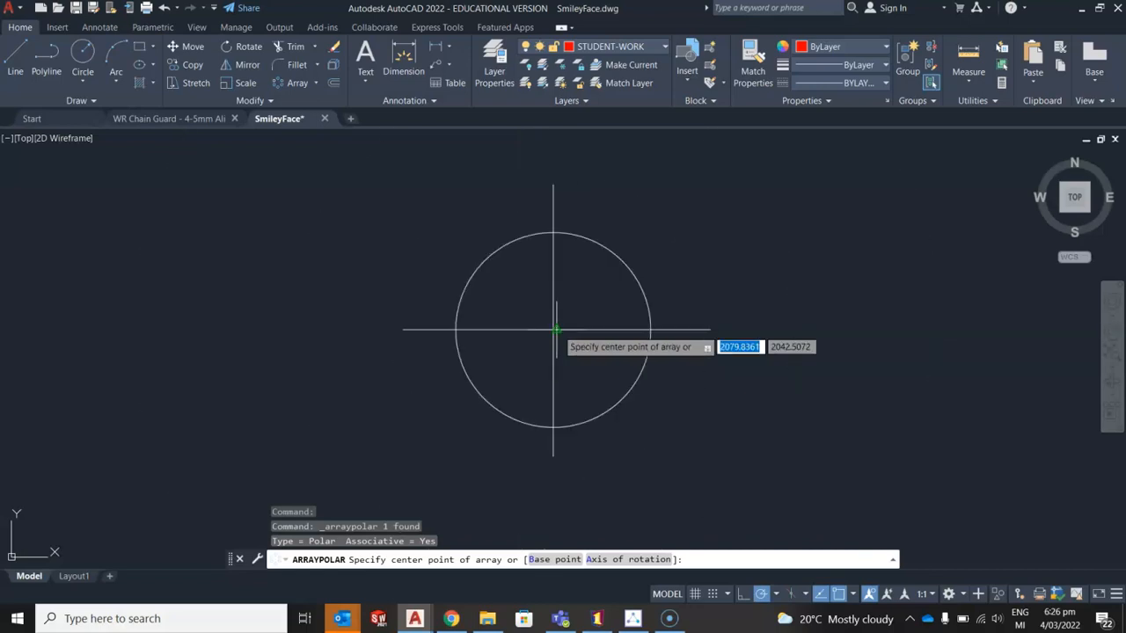
pyautogui.moveTo(616, 302); pyautogui.dragTo(563, 334, button='middle')
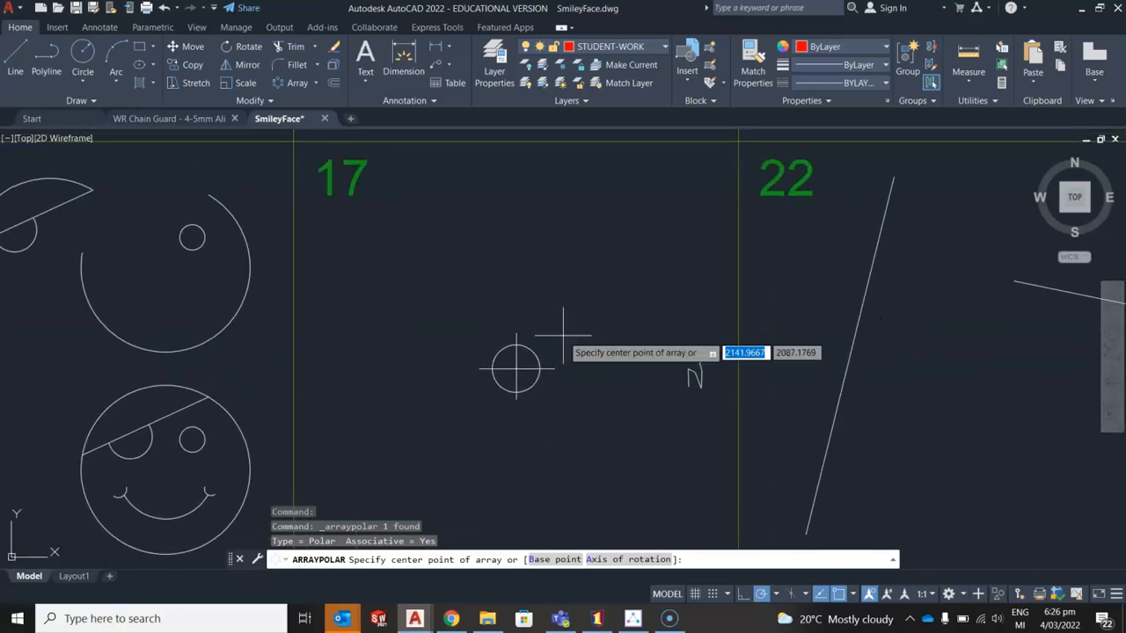
pyautogui.click(517, 368)
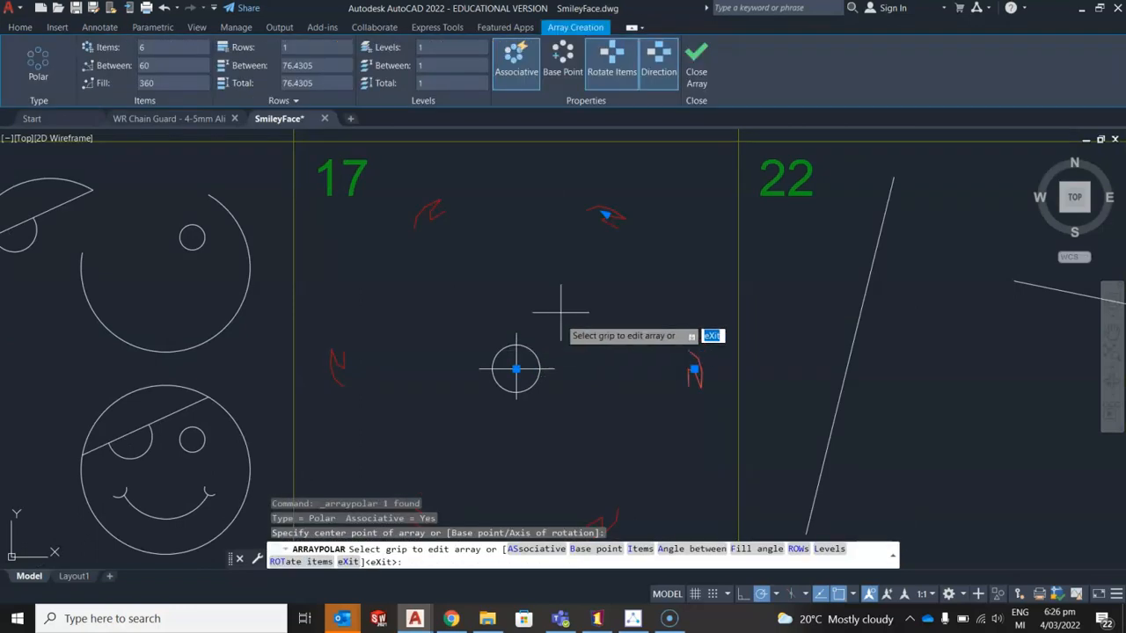
# Set the saw tooth polar array to 30 items and finish the array
pyautogui.click(179, 48)
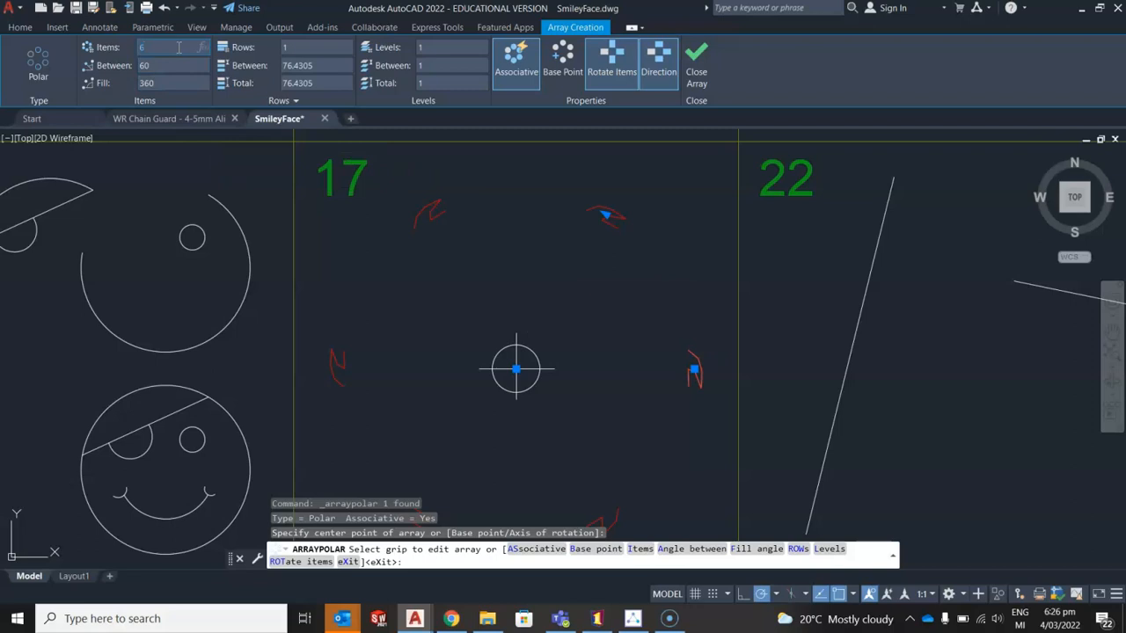
pyautogui.write('30')
pyautogui.press('Return')
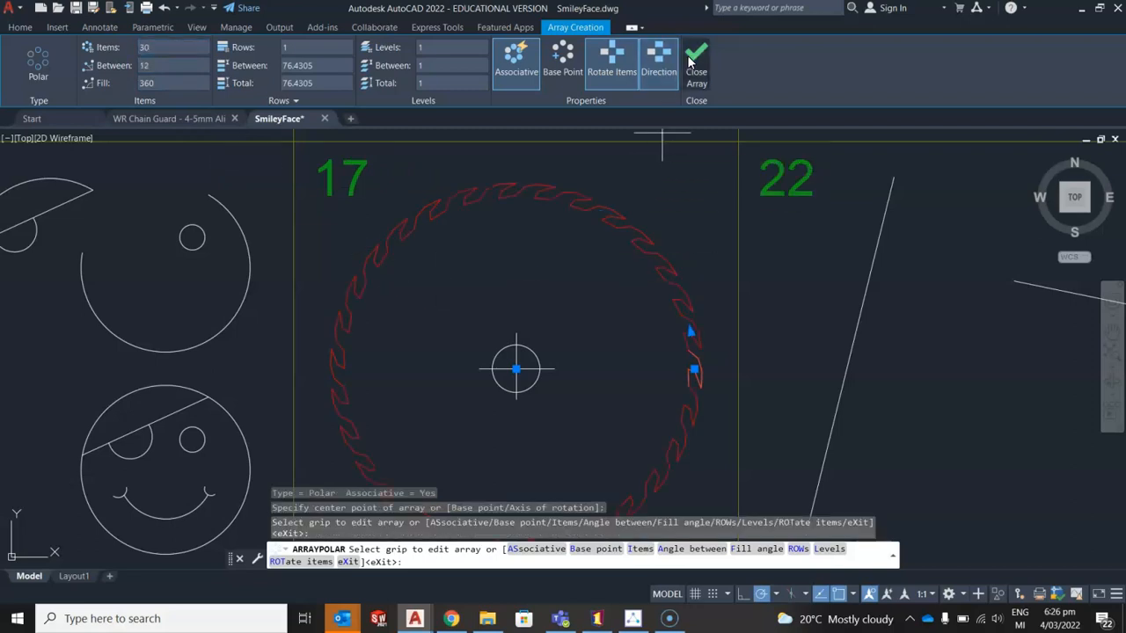
pyautogui.click(696, 66)
# Try to chamfer the two lines in cell 21 without setting any distances, and undo that chamfer
pyautogui.scroll(-10, 638, 249)
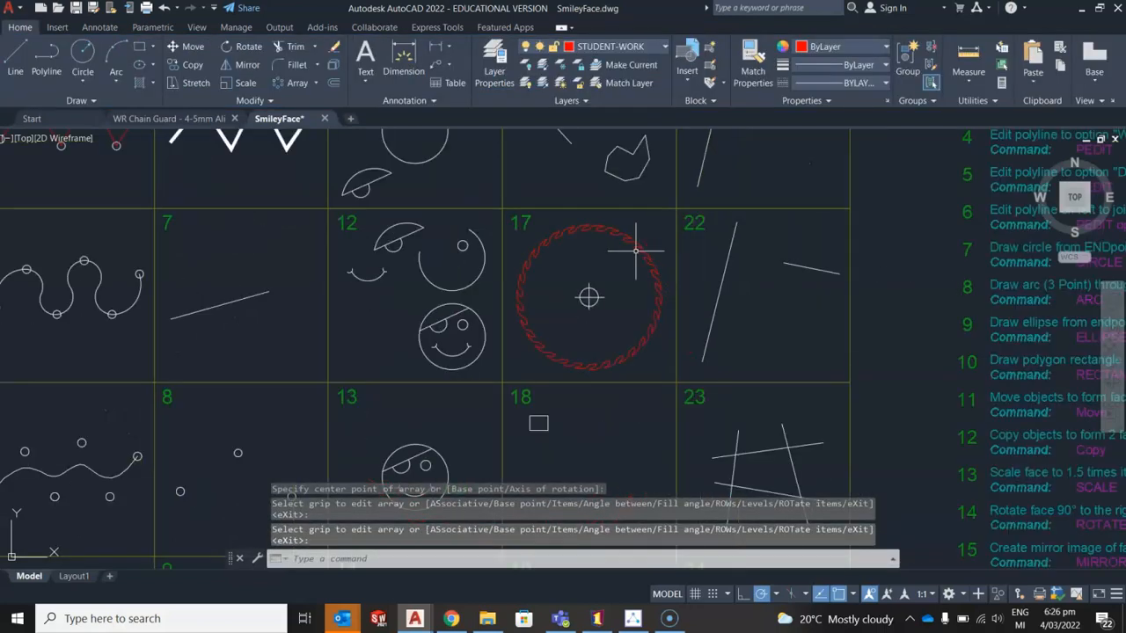
pyautogui.moveTo(533, 352)
pyautogui.mouseDown(button='middle')
pyautogui.moveTo(465, 287)
pyautogui.moveTo(395, 356)
pyautogui.mouseUp(button='middle')
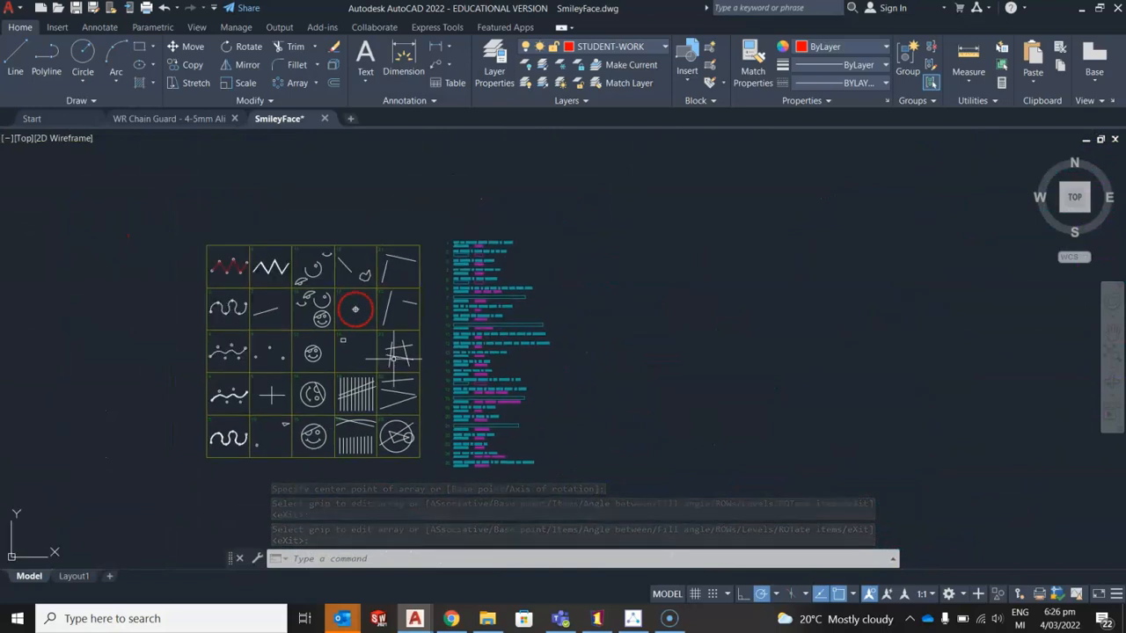
pyautogui.scroll(5, 396, 356)
pyautogui.moveTo(395, 301)
pyautogui.mouseDown(button='middle')
pyautogui.moveTo(318, 473)
pyautogui.moveTo(323, 429)
pyautogui.mouseUp(button='middle')
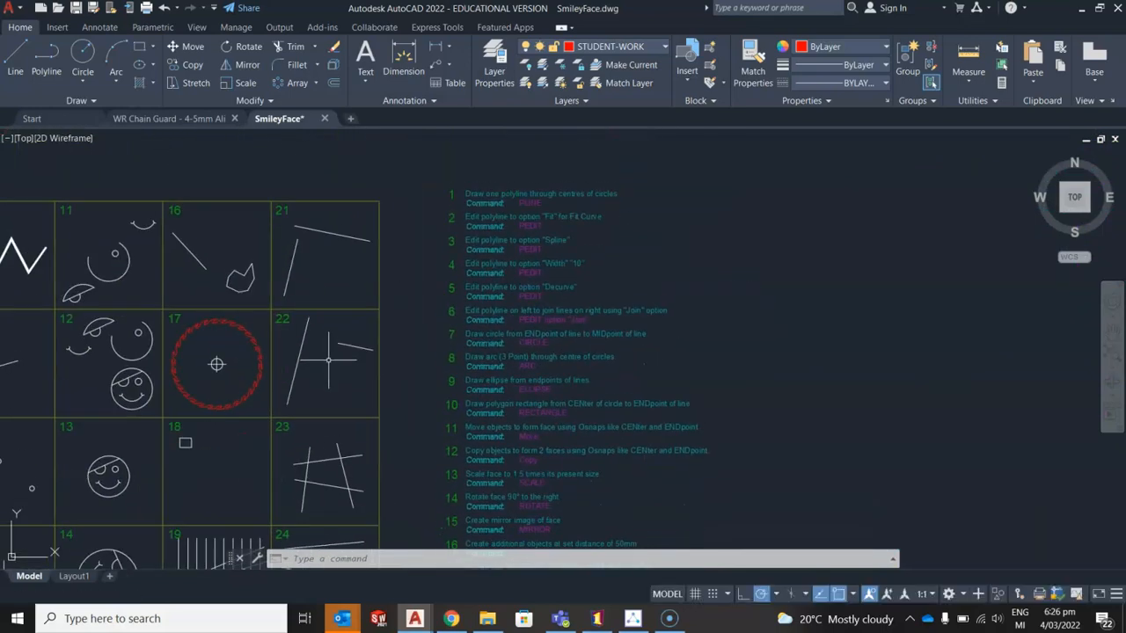
pyautogui.scroll(3, 328, 359)
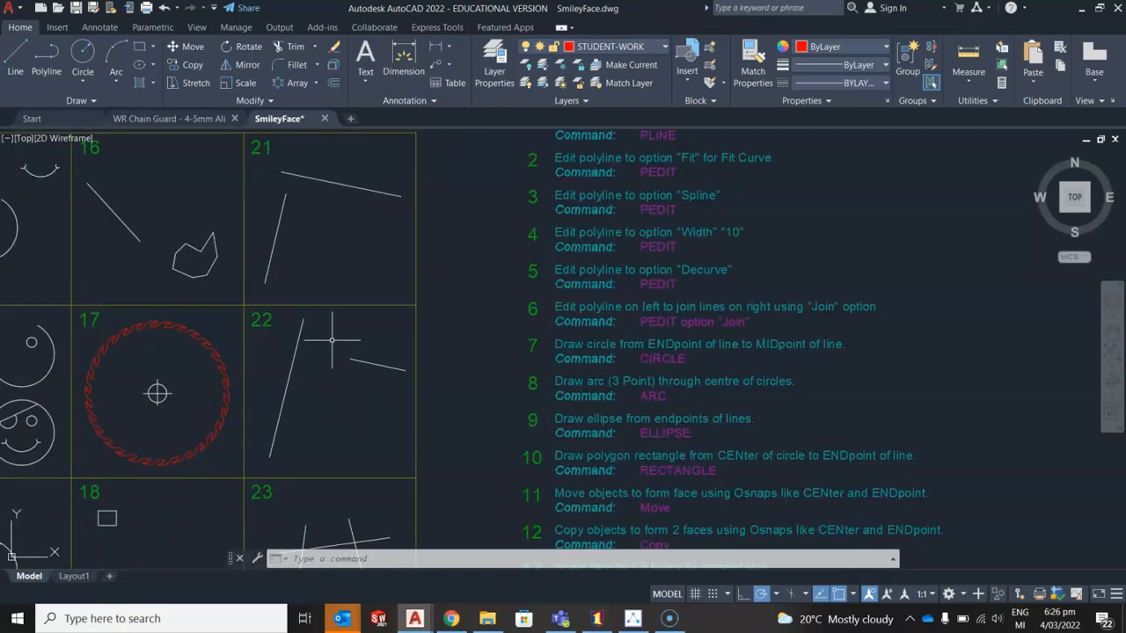
pyautogui.scroll(3, 348, 345)
pyautogui.scroll(-3, 372, 337)
pyautogui.moveTo(372, 269); pyautogui.dragTo(416, 299, button='middle')
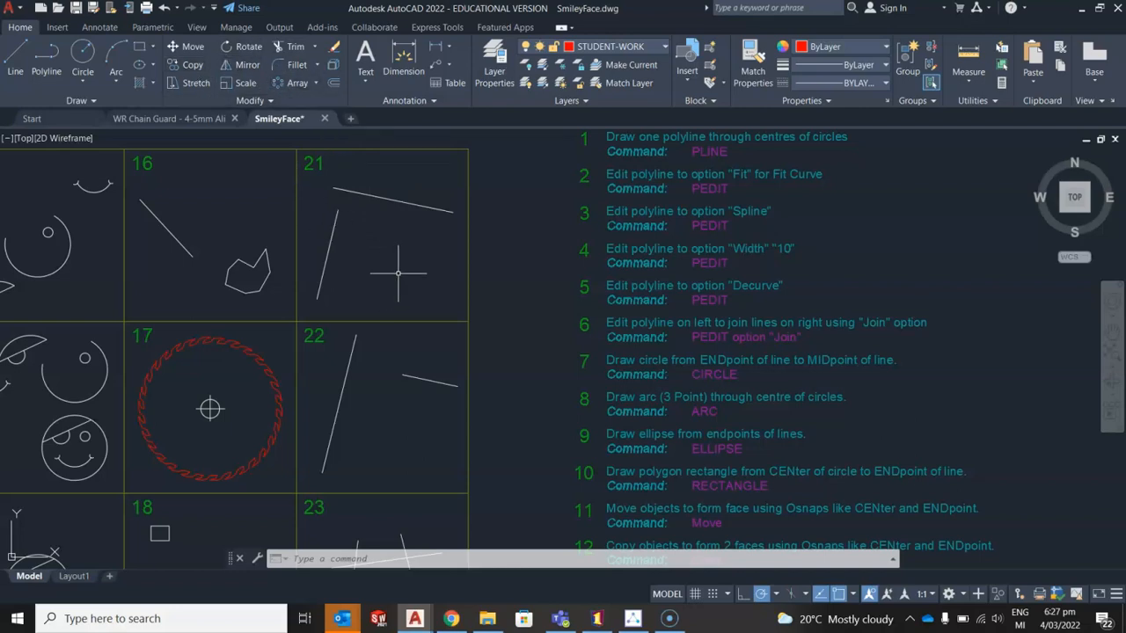
pyautogui.write('c')
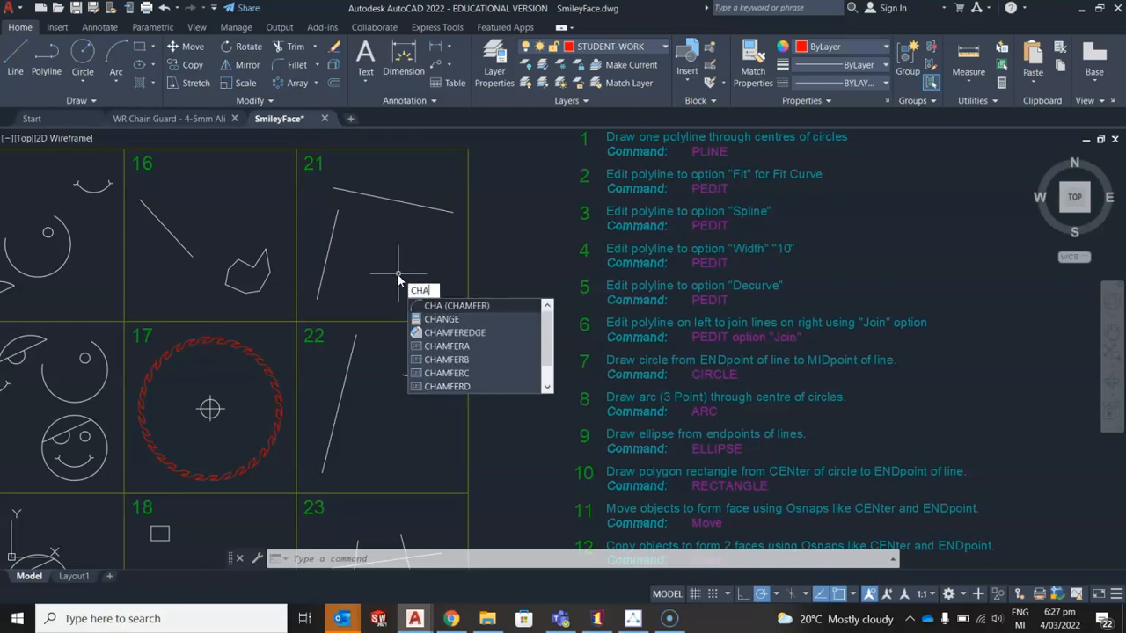
pyautogui.press('Return')
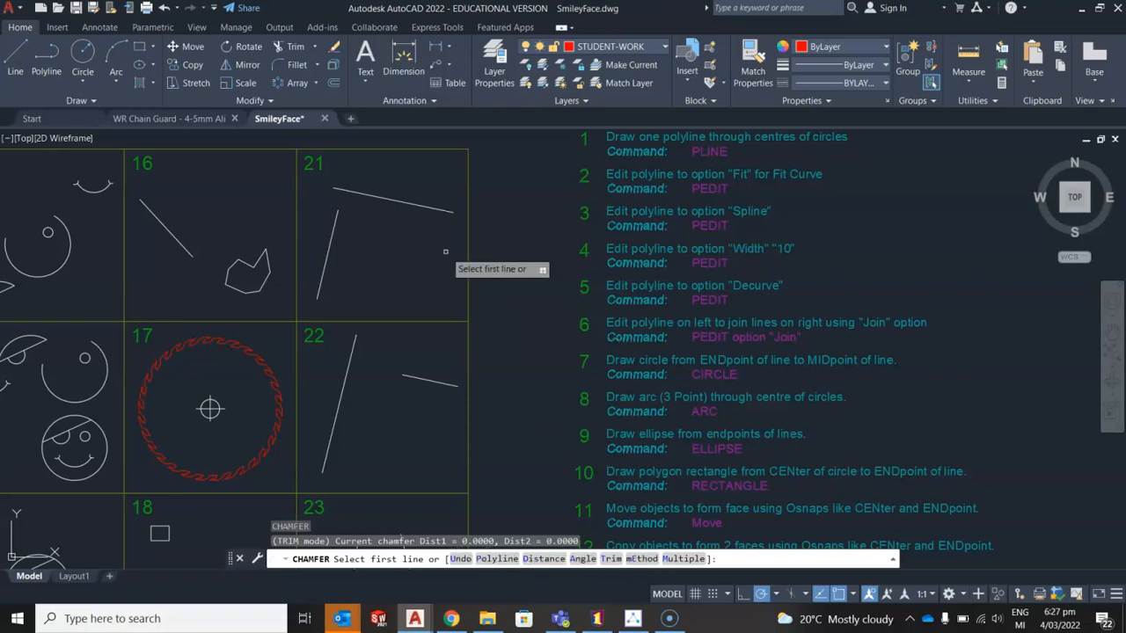
pyautogui.click(336, 220)
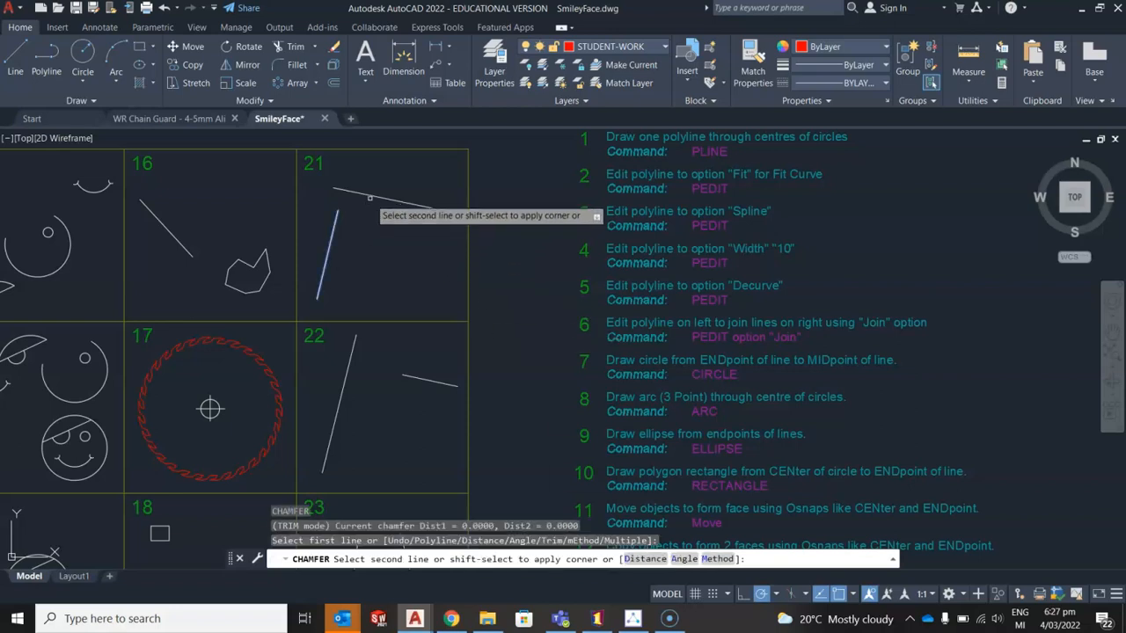
pyautogui.click(375, 193)
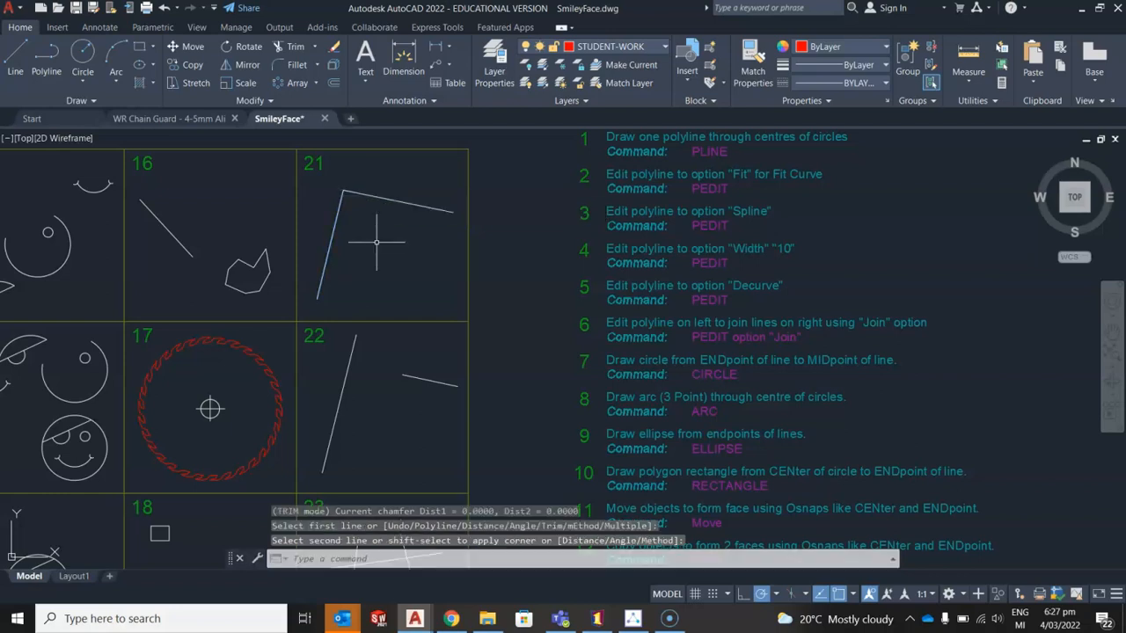
pyautogui.hotkey('ctrl', 'z')
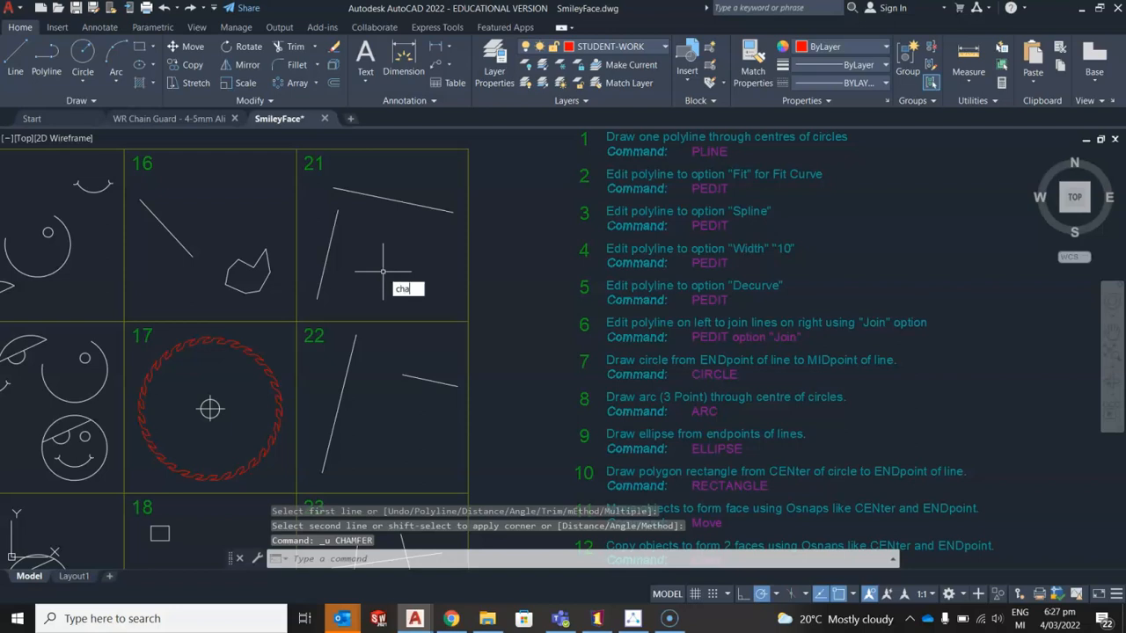
# Chamfer the two lines in cell 21 with distances of 200 along the upper line and 70 along the steep line
pyautogui.press('Return')
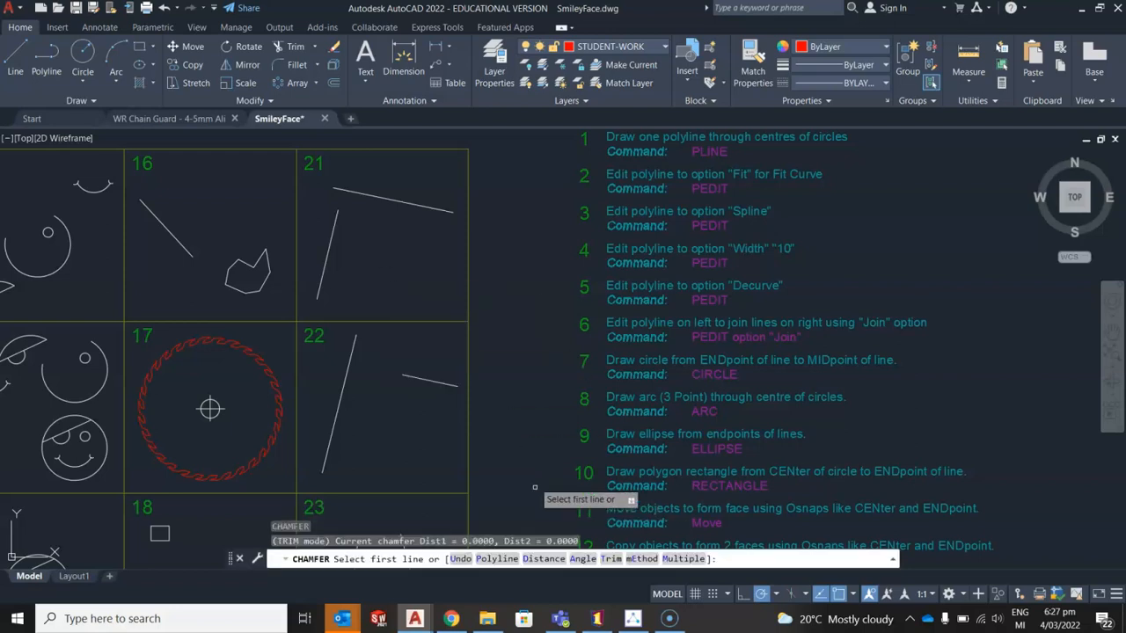
pyautogui.click(545, 559)
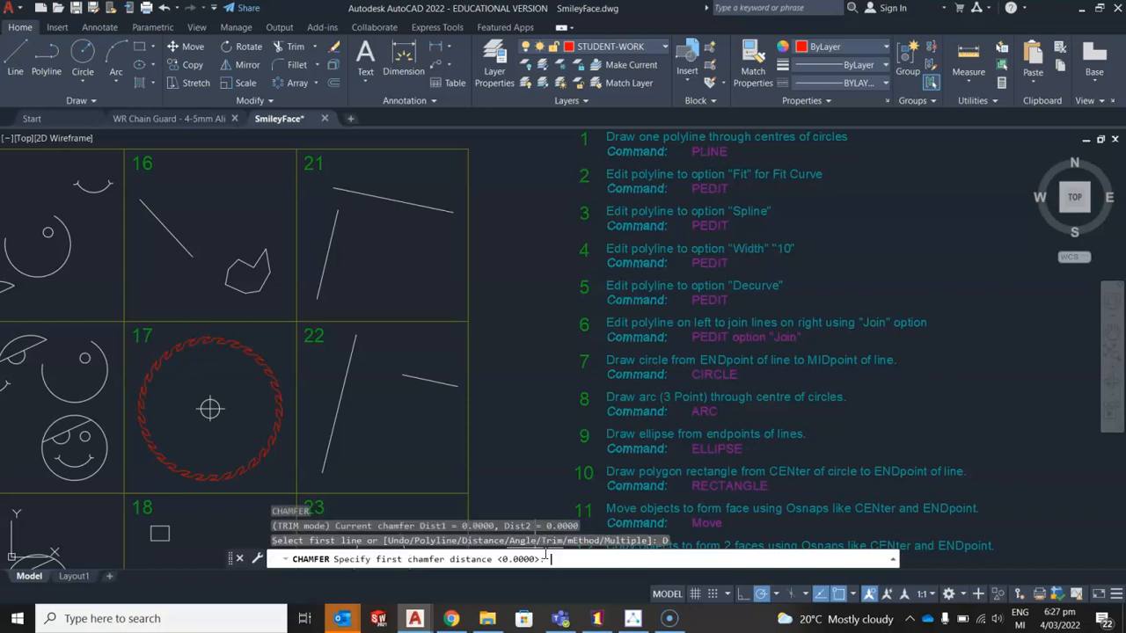
pyautogui.write('2')
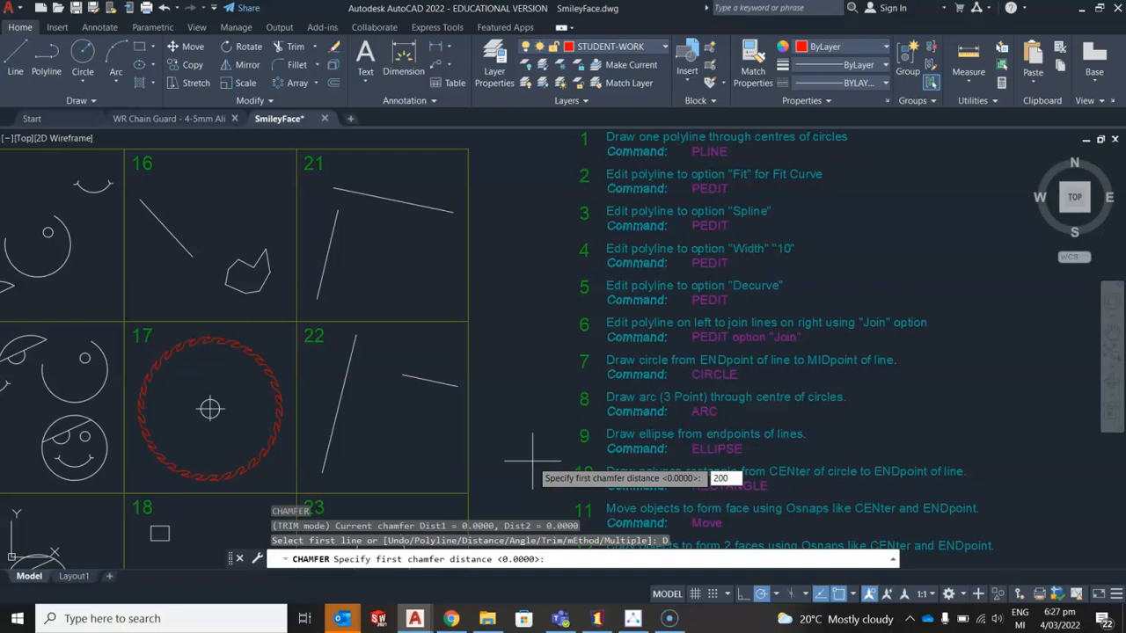
pyautogui.write('00')
pyautogui.press('Return')
pyautogui.write('70')
pyautogui.press('Return')
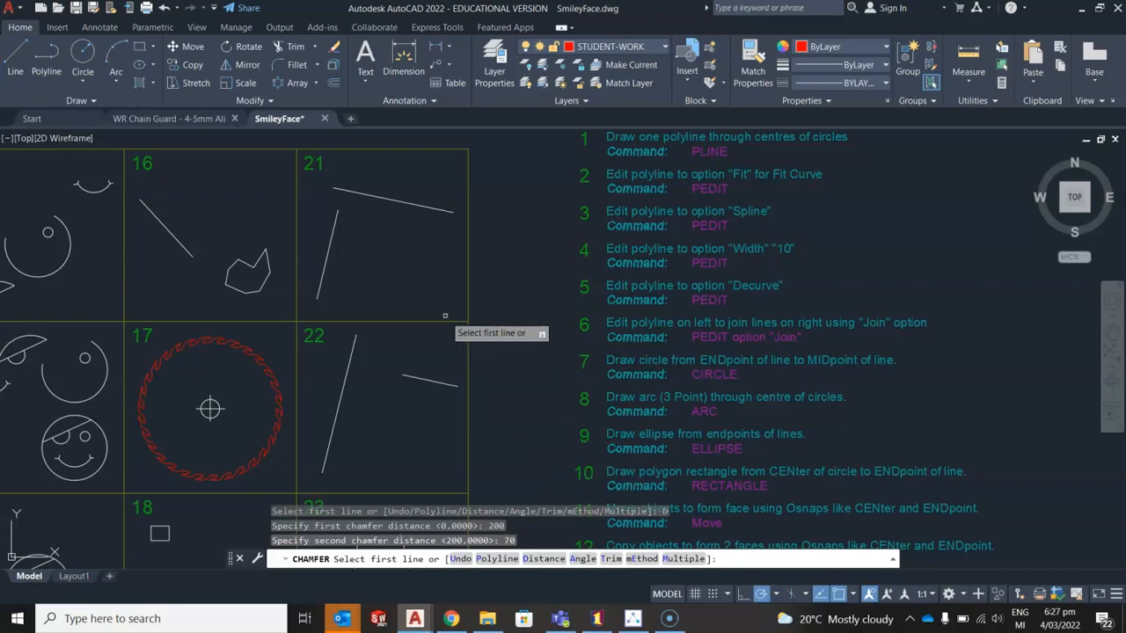
pyautogui.click(375, 197)
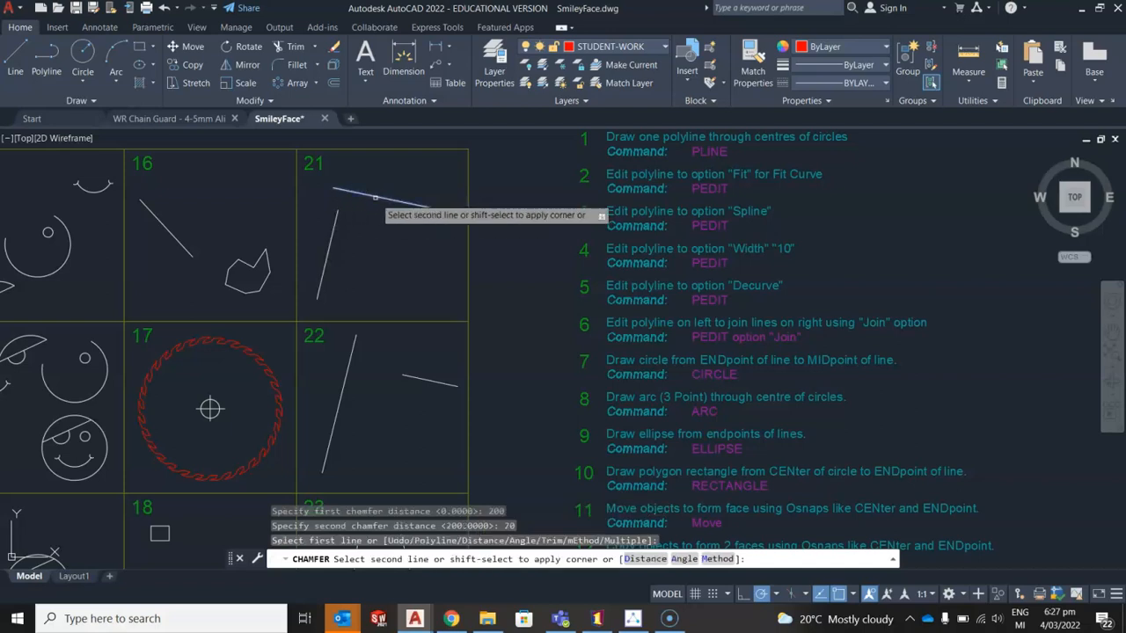
pyautogui.click(336, 224)
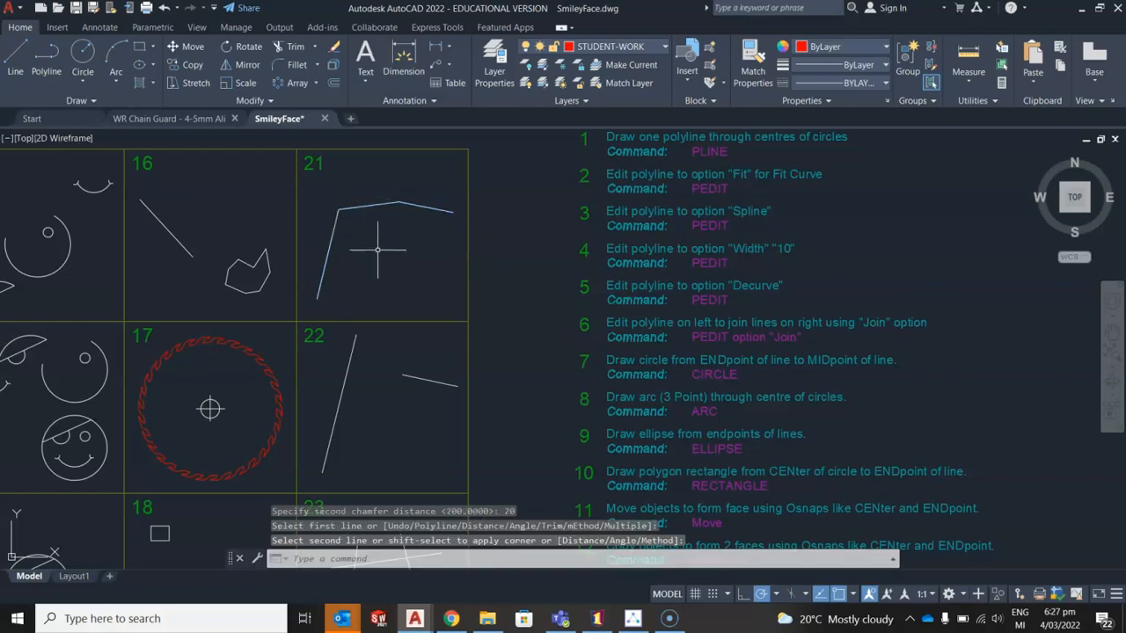
# Try a radius 50 fillet between the upper line and the right-hand steep line in cell 23, and undo it
pyautogui.moveTo(427, 429); pyautogui.dragTo(394, 366, button='middle')
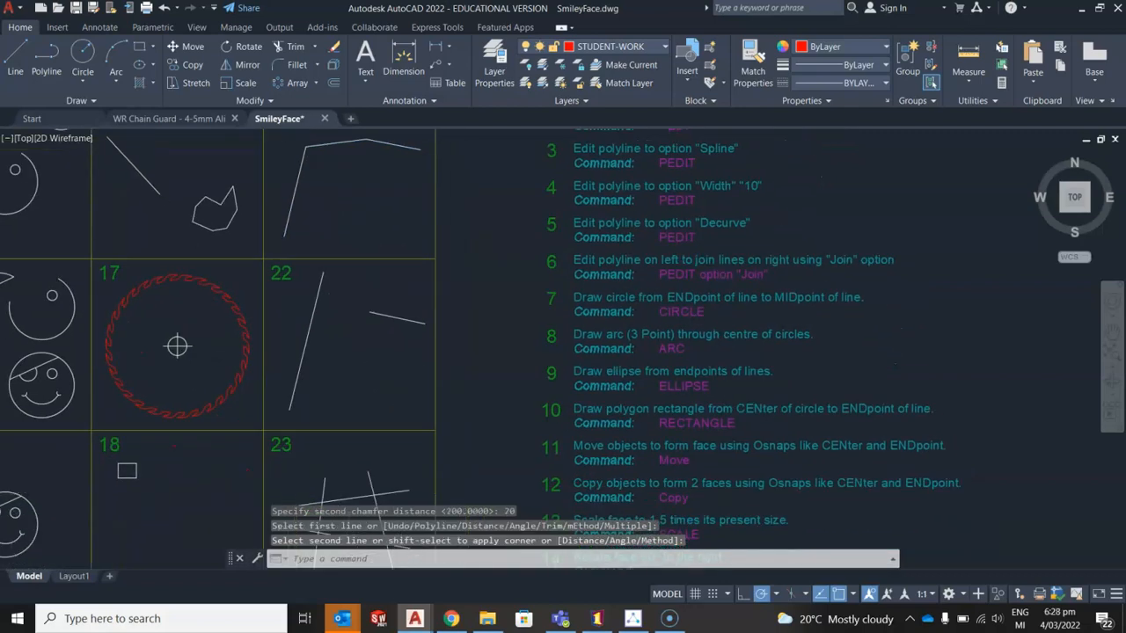
pyautogui.scroll(-2, 394, 366)
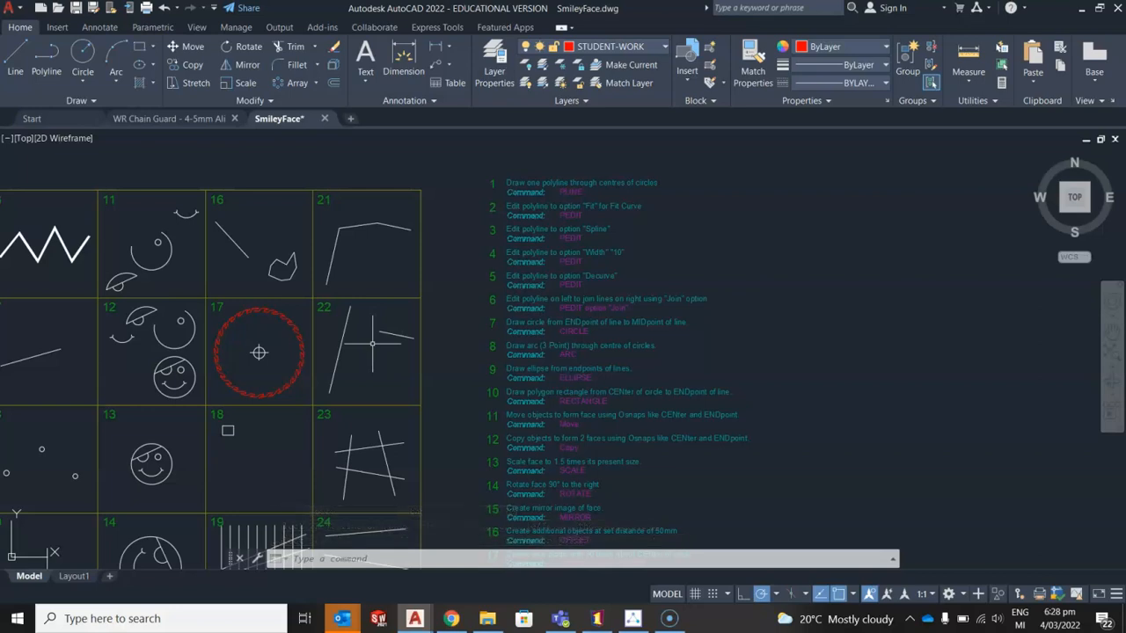
pyautogui.moveTo(372, 343); pyautogui.dragTo(372, 263, button='middle')
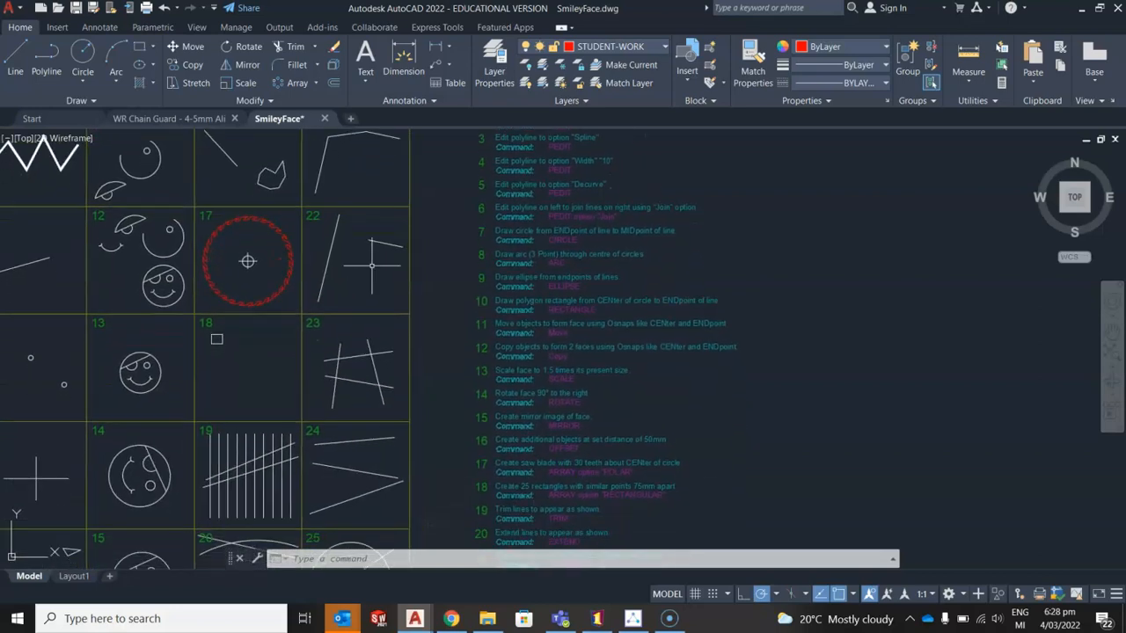
pyautogui.scroll(4, 396, 365)
pyautogui.moveTo(400, 363); pyautogui.dragTo(400, 362, button='middle')
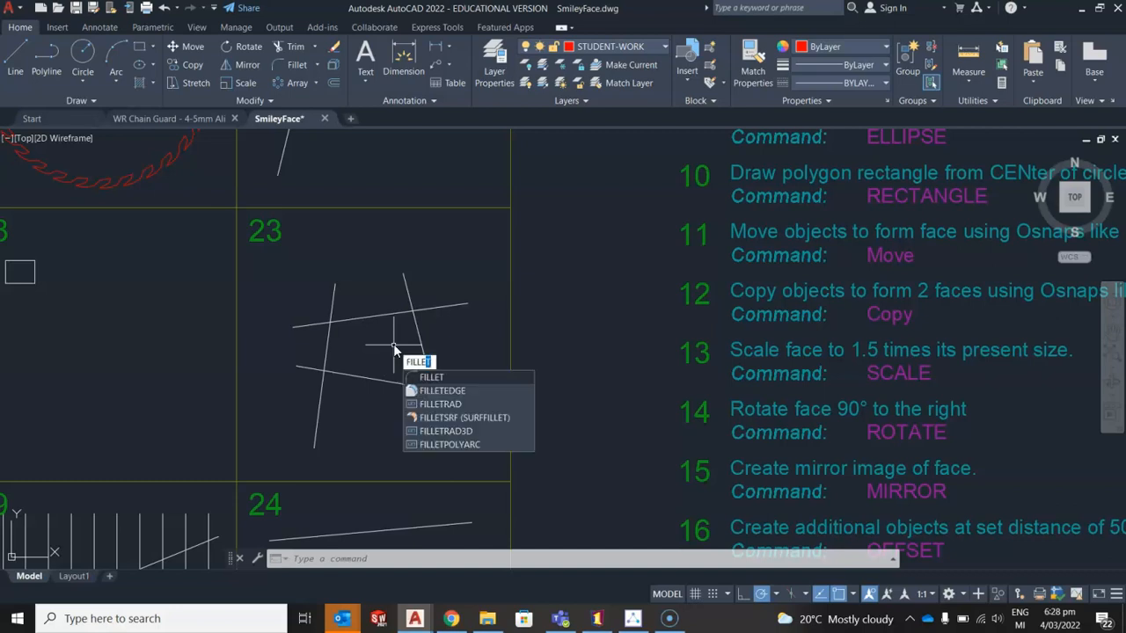
pyautogui.press('Return')
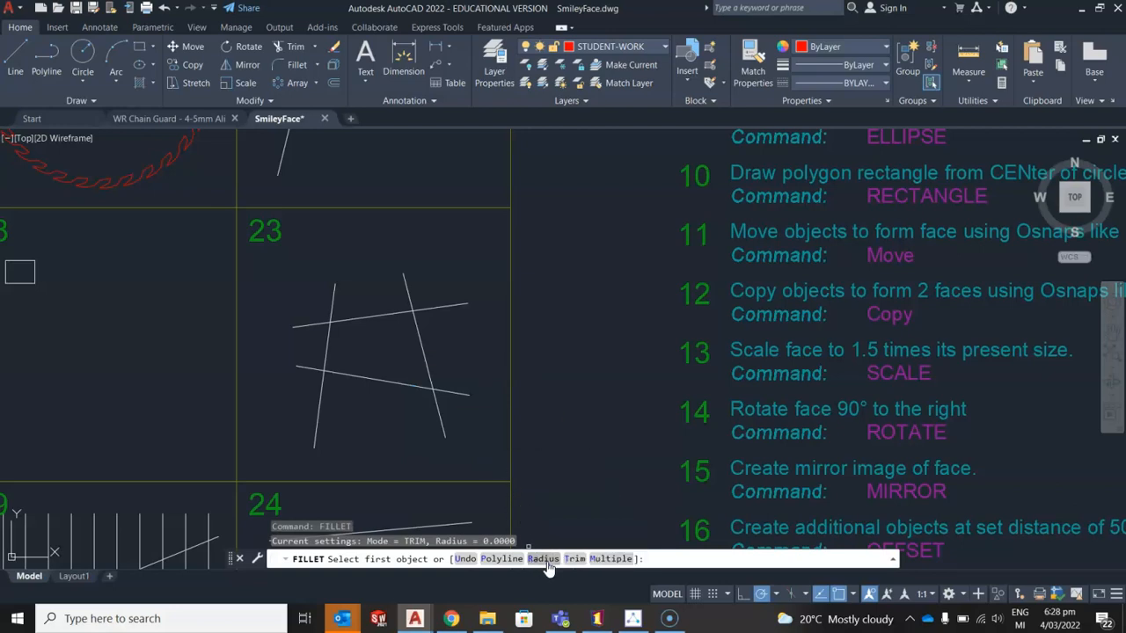
pyautogui.write('r')
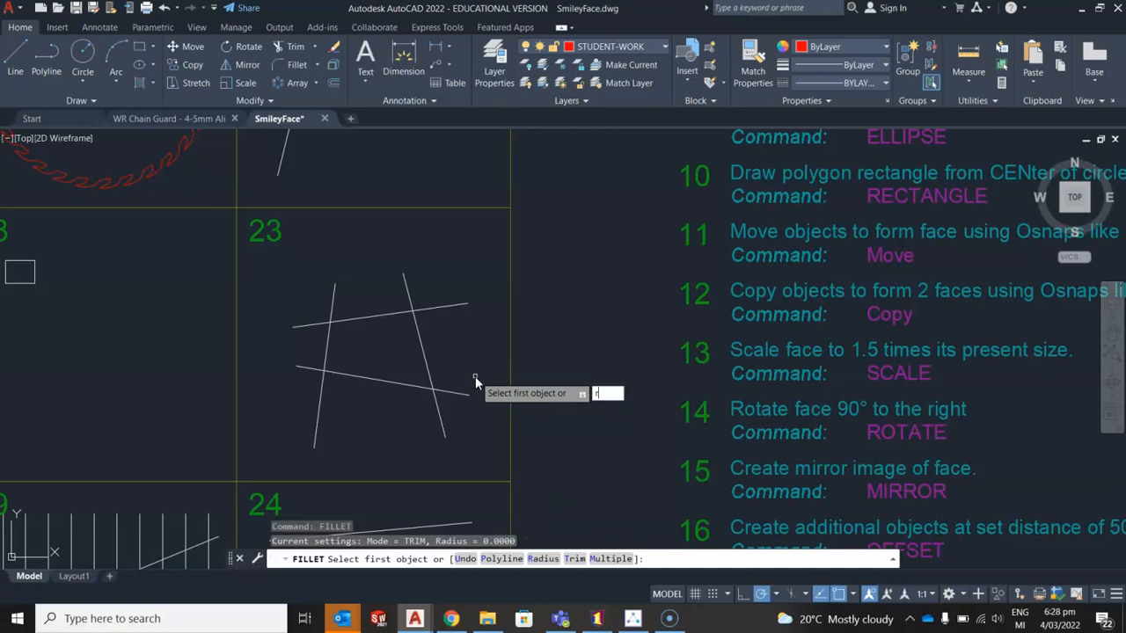
pyautogui.press('Return')
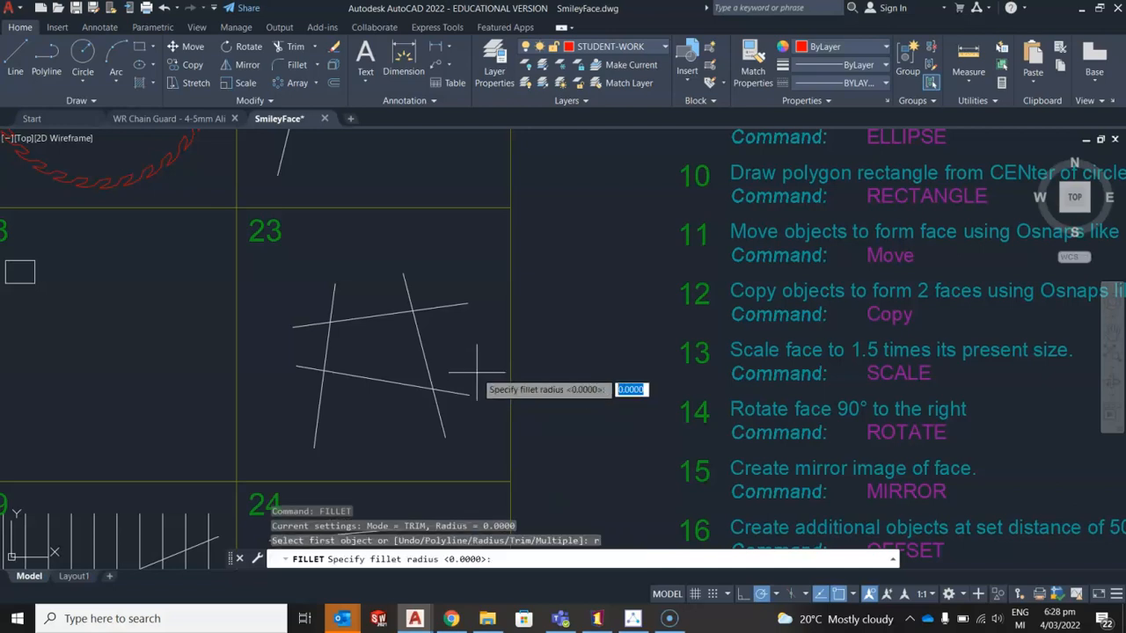
pyautogui.write('50')
pyautogui.press('Return')
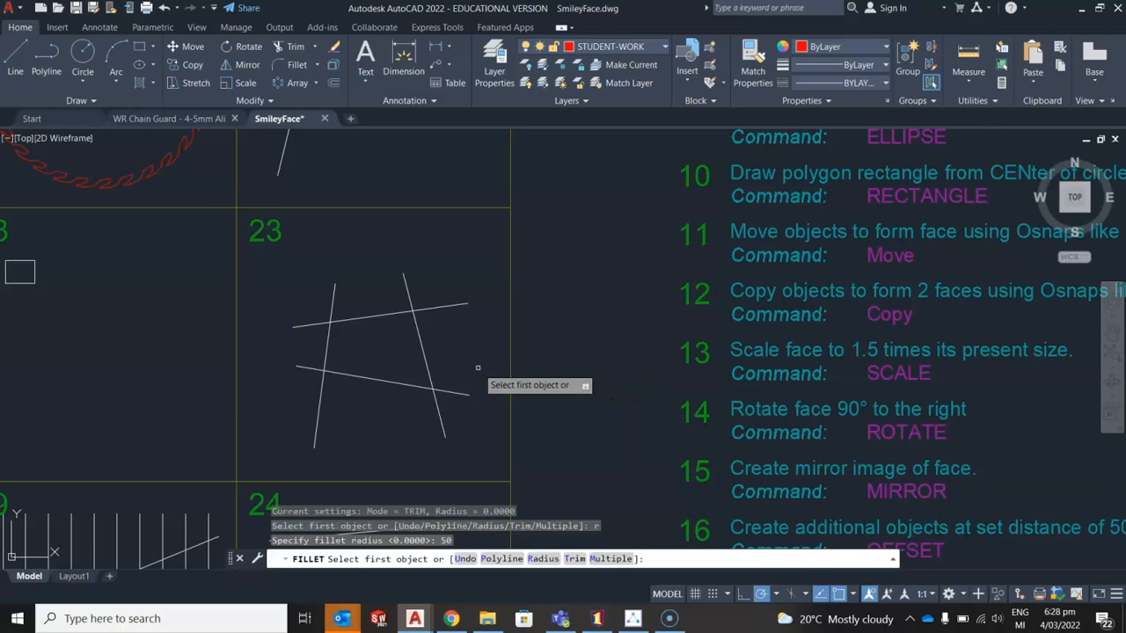
pyautogui.click(415, 328)
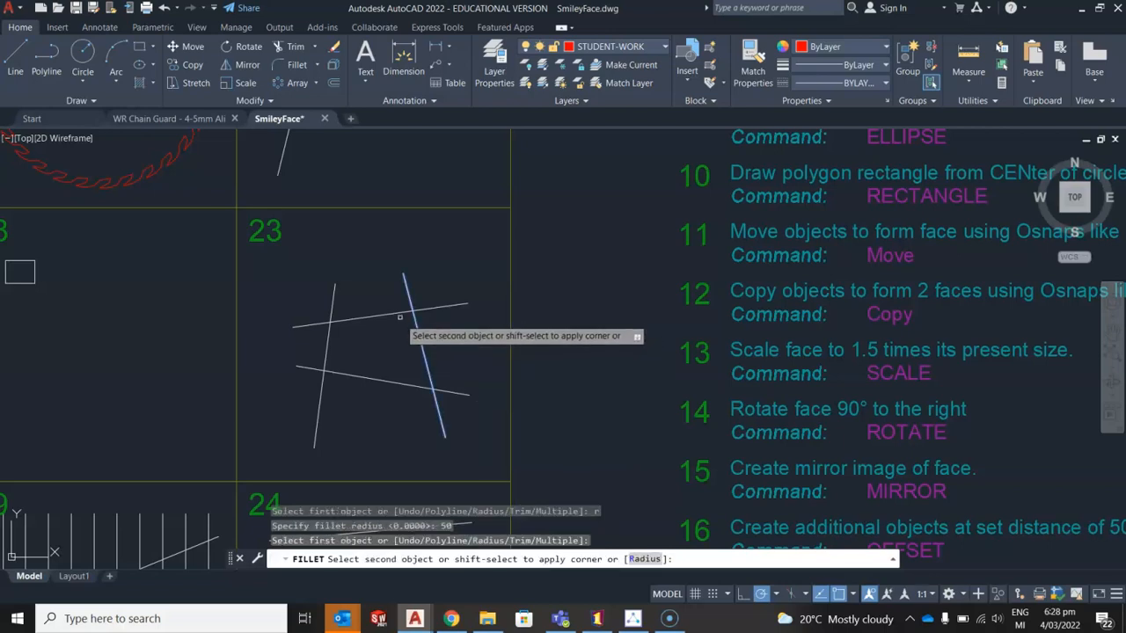
pyautogui.click(399, 314)
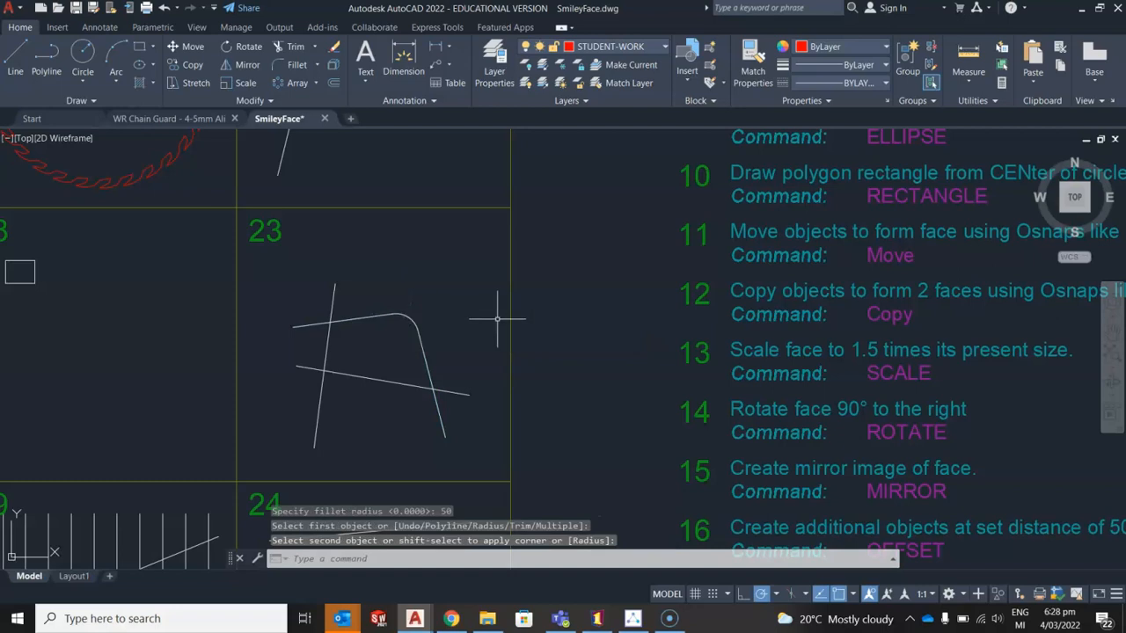
pyautogui.hotkey('ctrl', 'z')
# Try filleting the four crossing lines in cell 23 into a closed quadrilateral with the Multiple option at radius 0, and undo it
pyautogui.write('fillet')
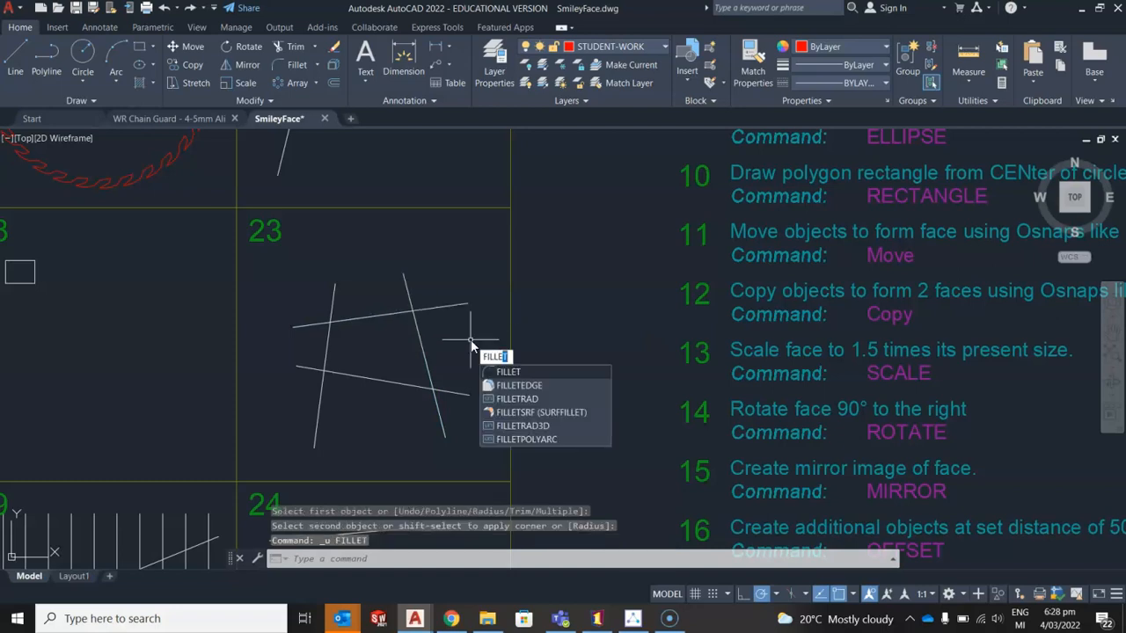
pyautogui.press('Return')
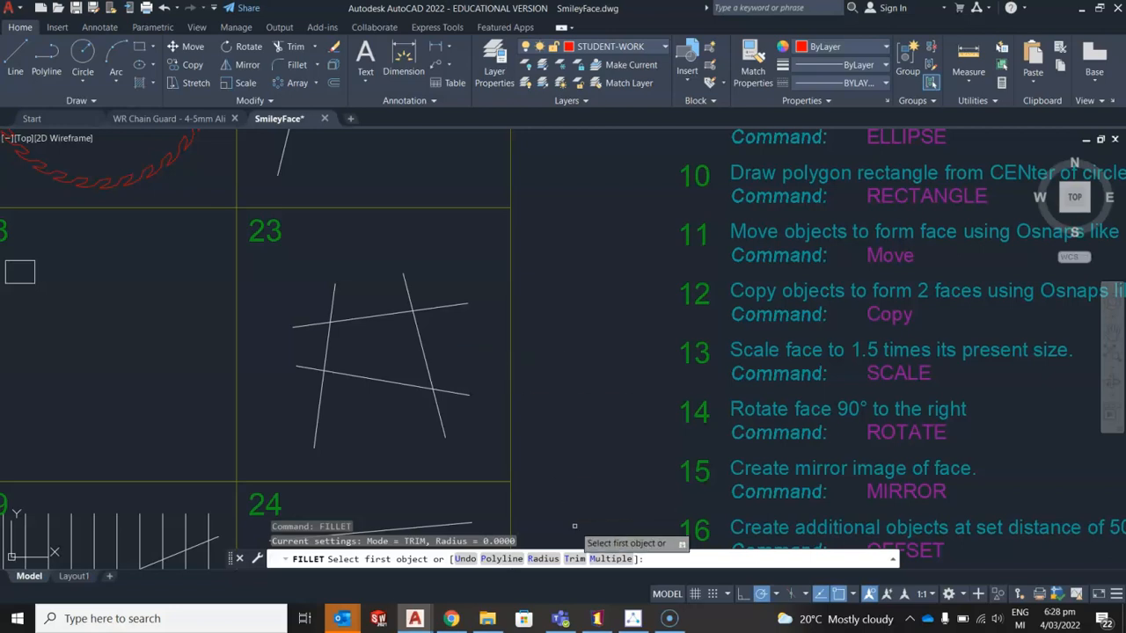
pyautogui.click(609, 559)
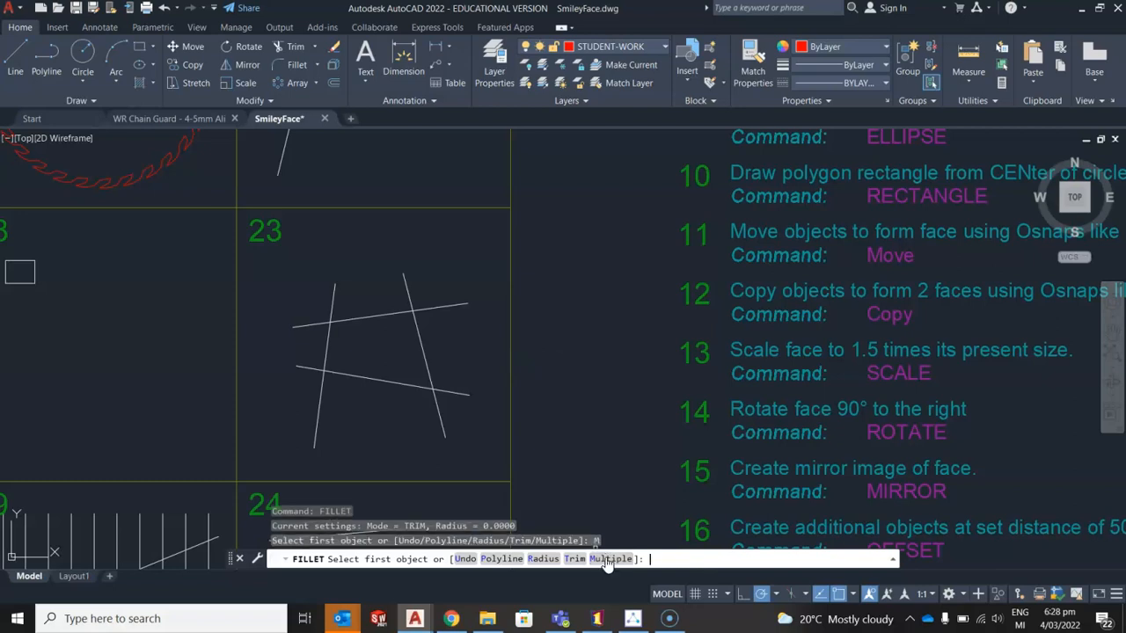
pyautogui.click(420, 334)
pyautogui.click(399, 313)
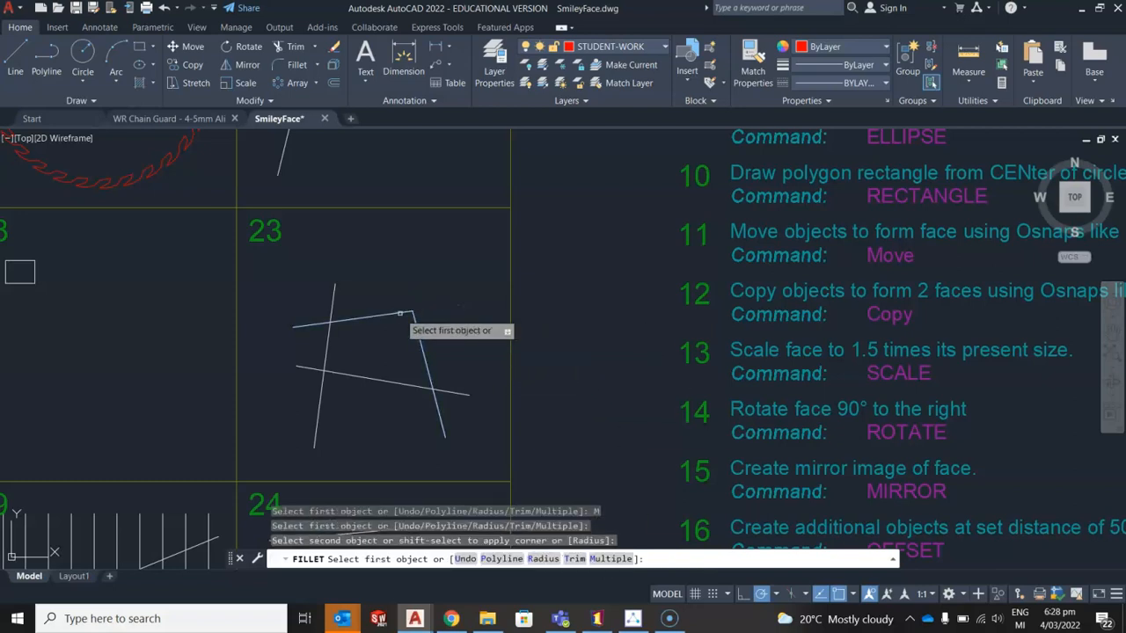
pyautogui.click(348, 319)
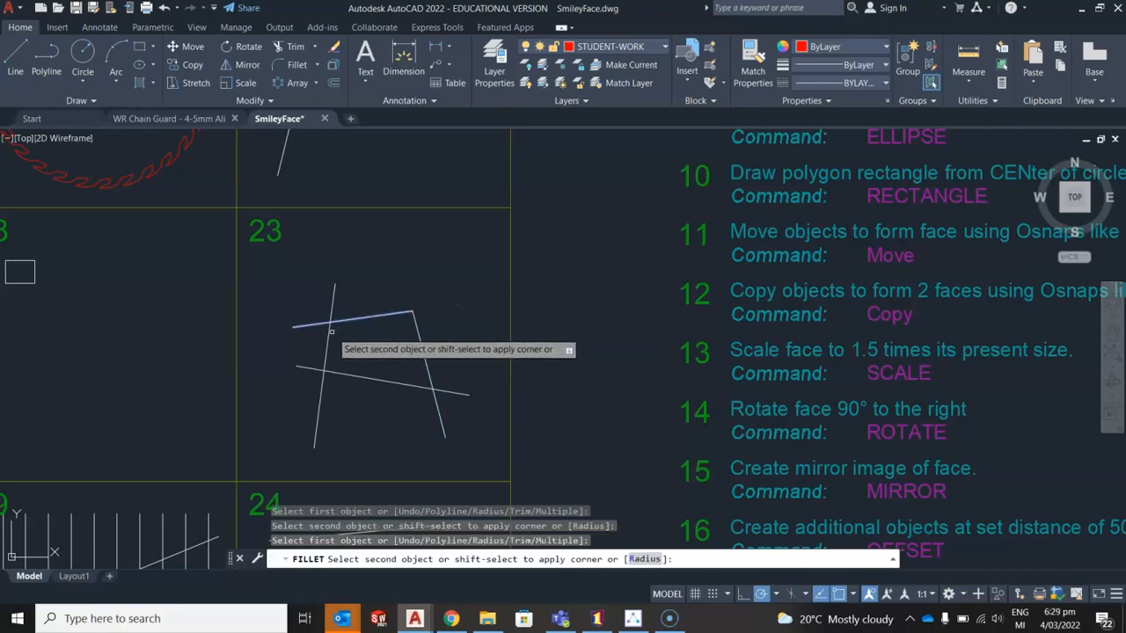
pyautogui.click(322, 355)
pyautogui.click(324, 363)
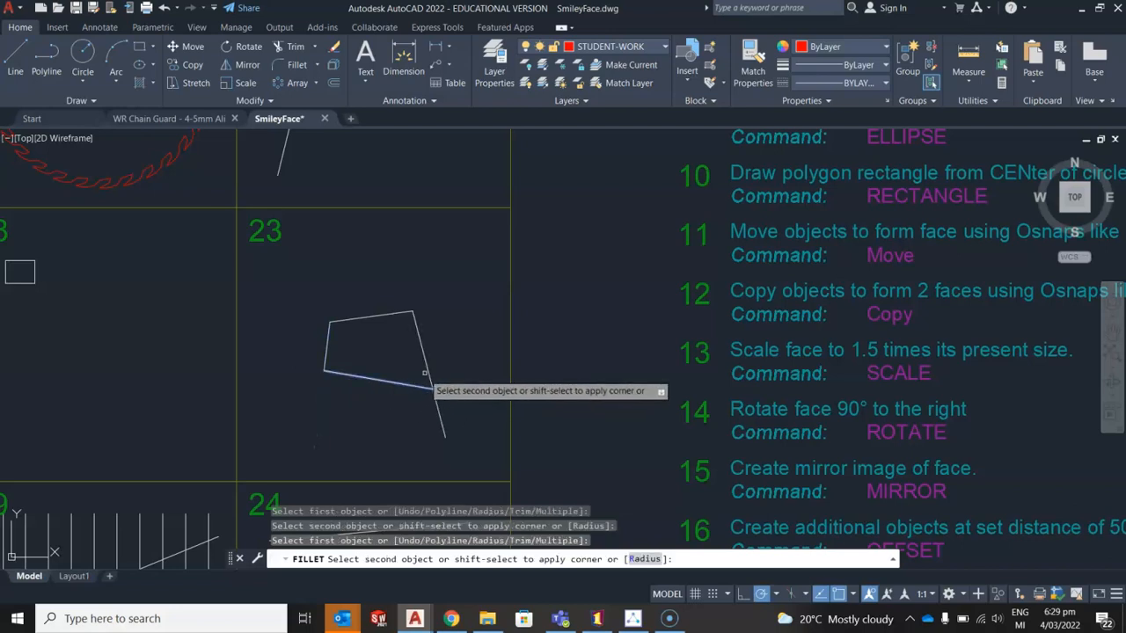
pyautogui.click(418, 383)
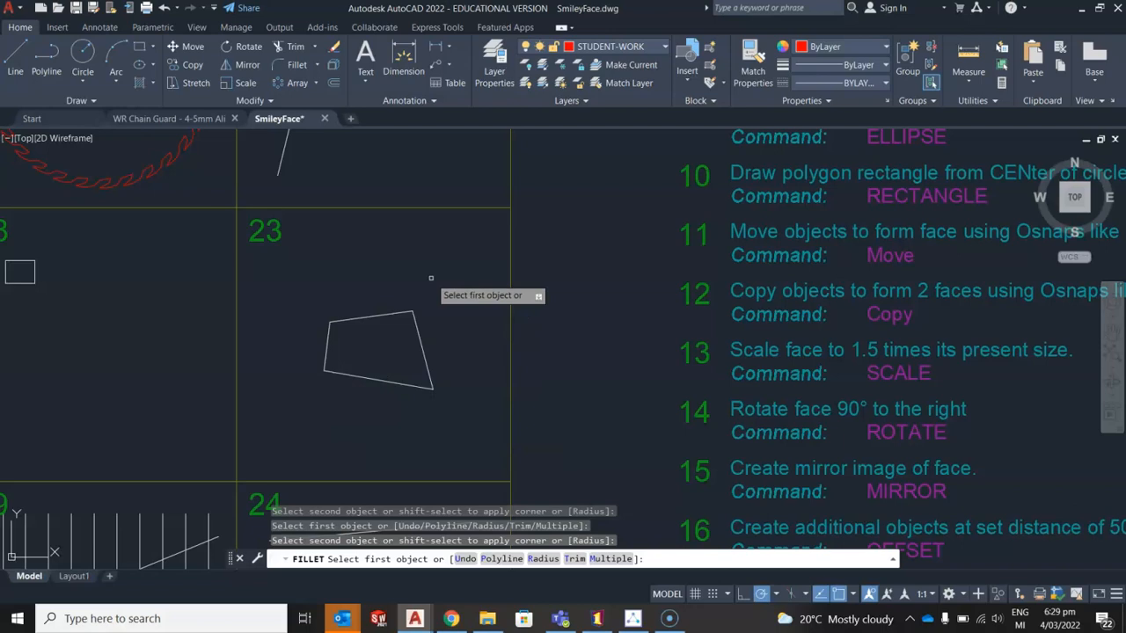
pyautogui.press('Escape')
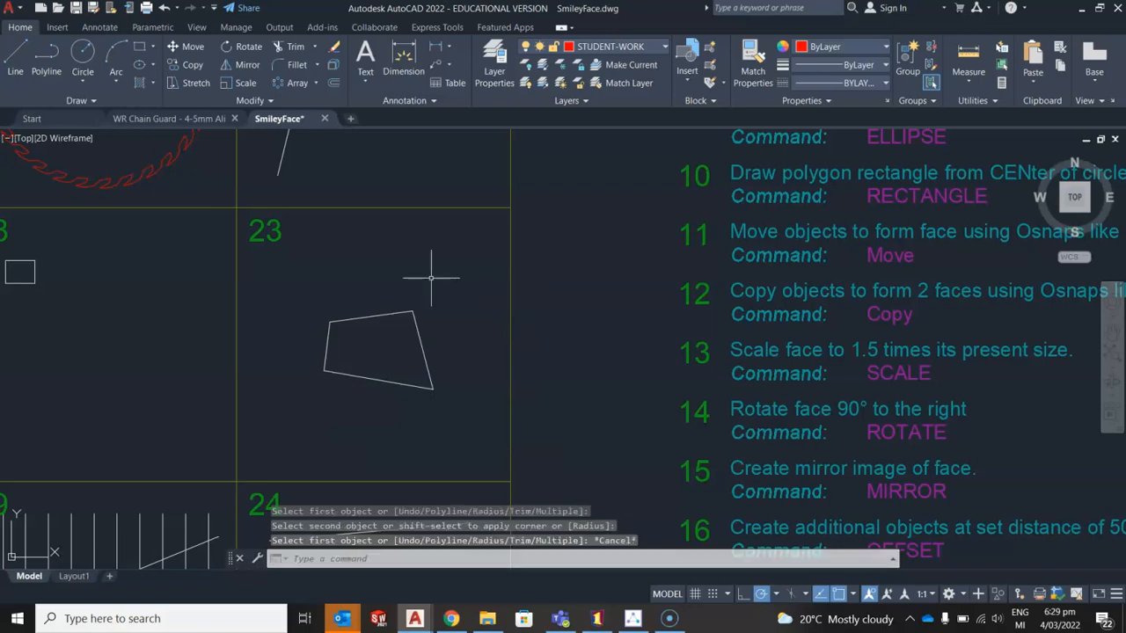
pyautogui.hotkey('ctrl', 'z')
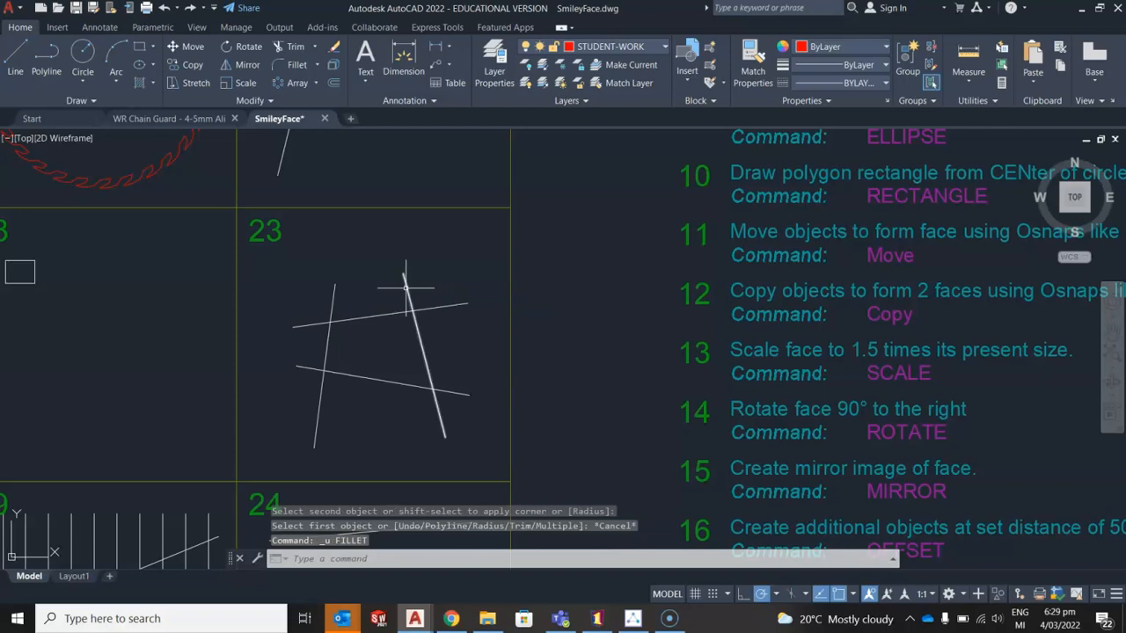
# Shorten the right-hand steep line in cell 23 by moving its upper endpoint to just below the upper line
pyautogui.click(406, 287)
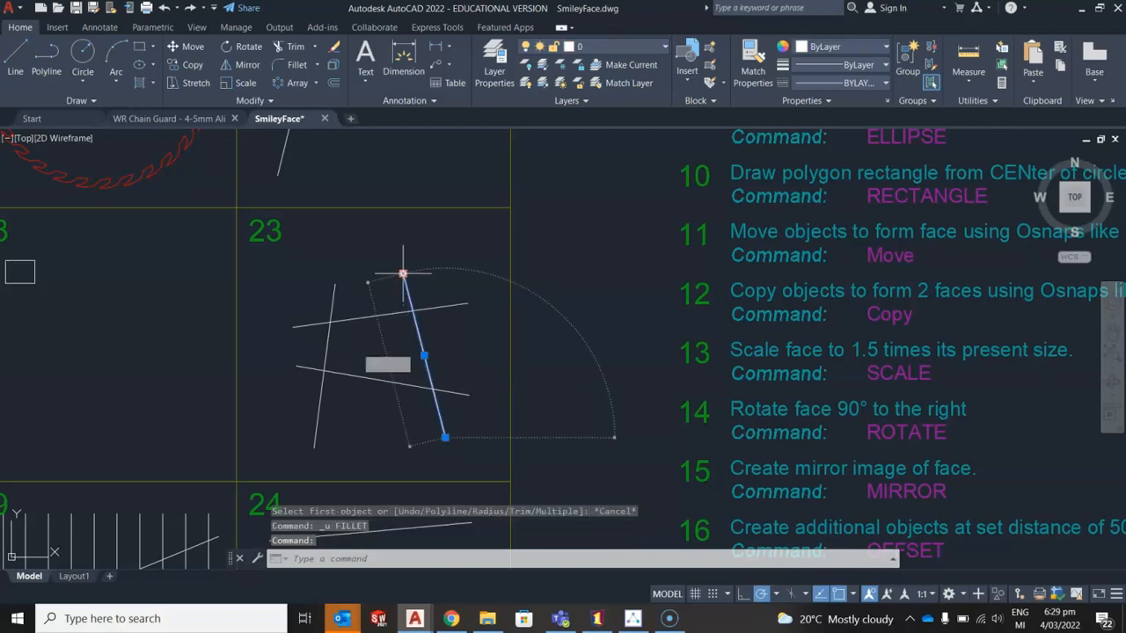
pyautogui.click(403, 274)
pyautogui.click(418, 329)
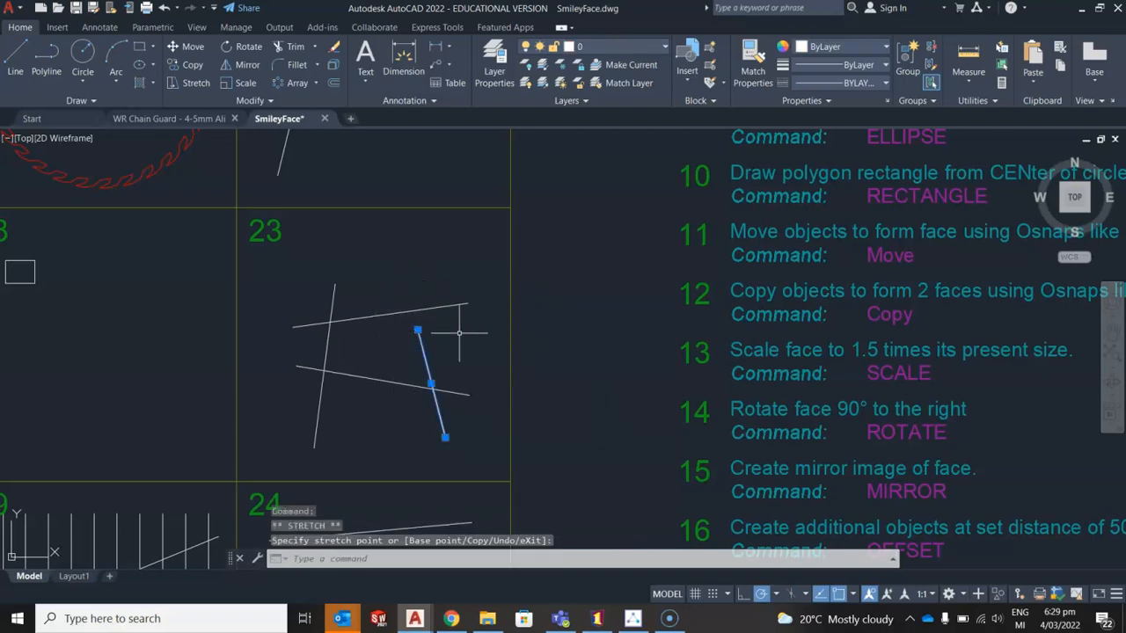
pyautogui.press('Escape')
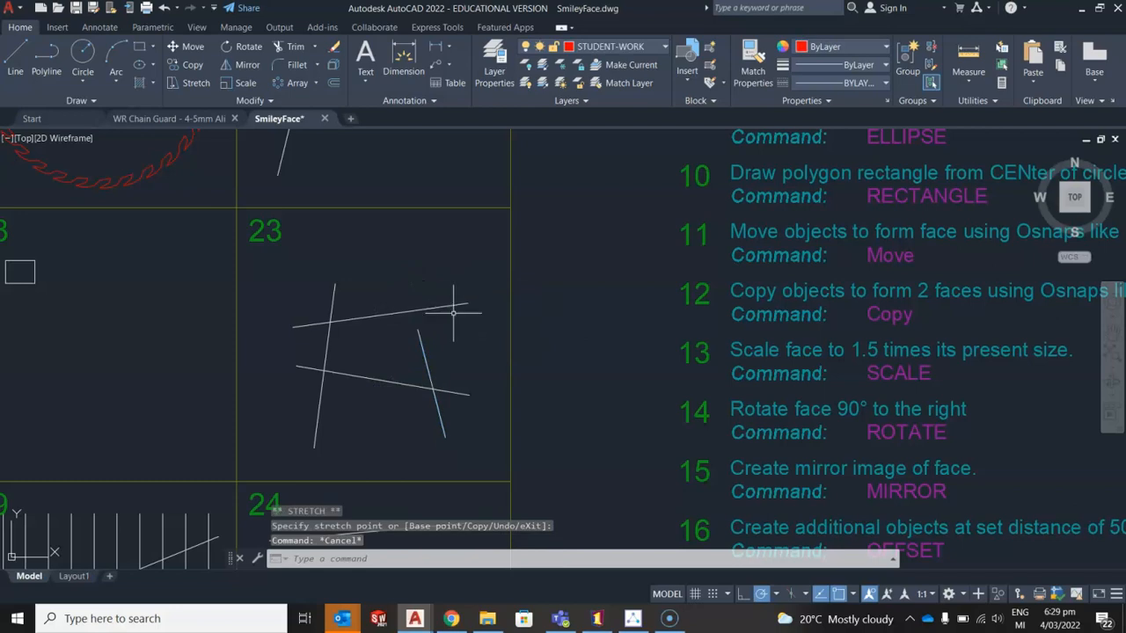
pyautogui.click(291, 44)
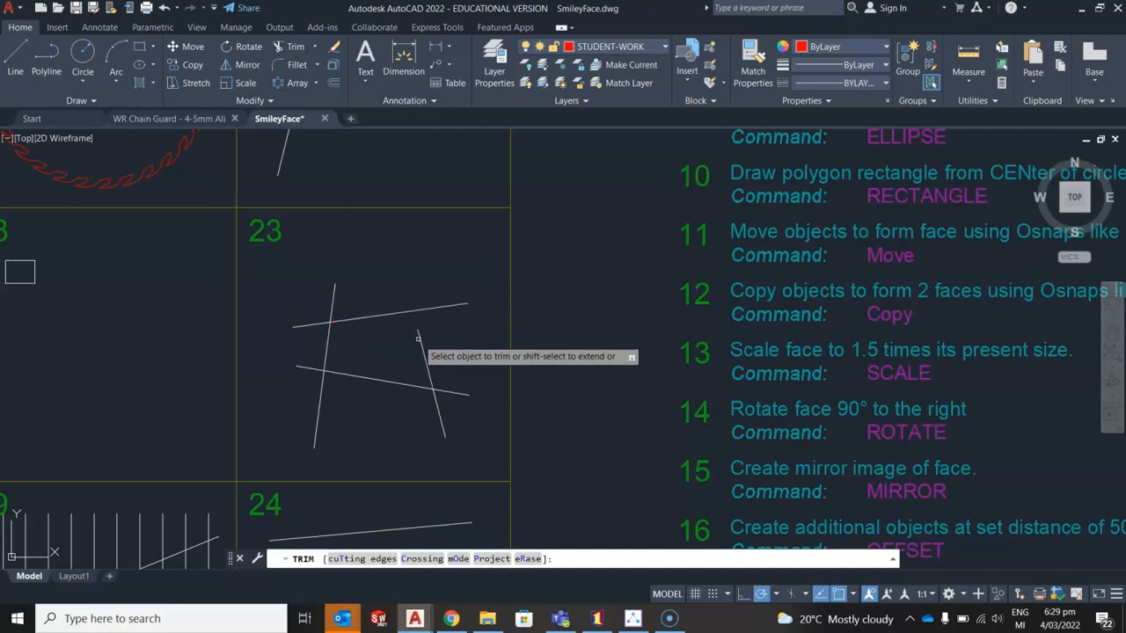
pyautogui.click(315, 46)
pyautogui.click(308, 99)
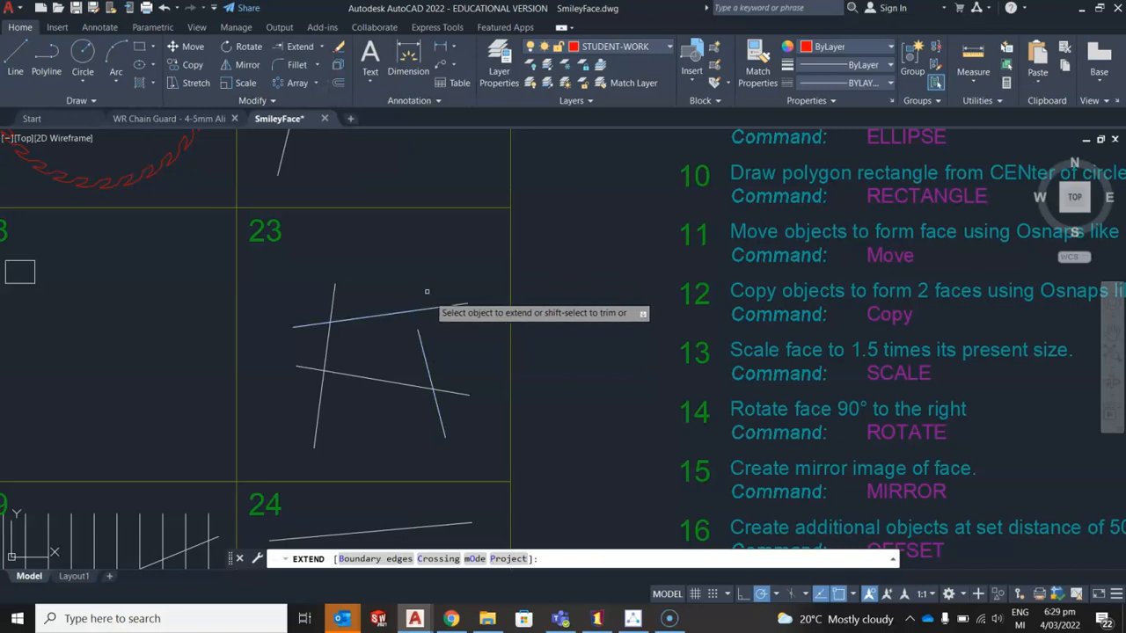
pyautogui.press('Escape')
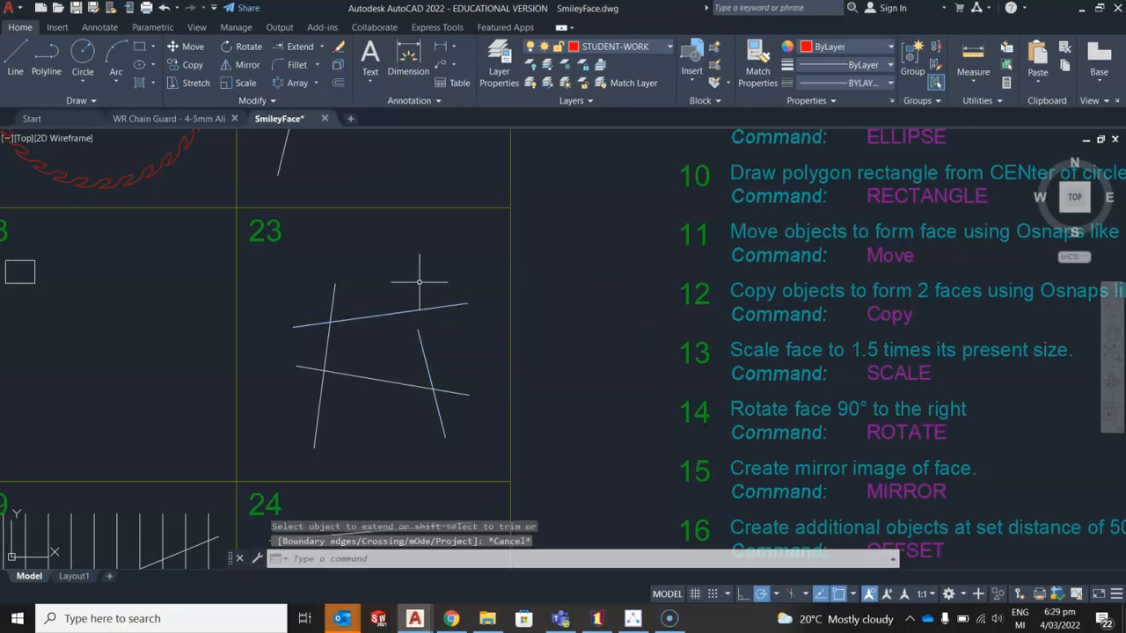
# Fillet the shortened steep line and the upper line in cell 23 at radius 0 to form a sharp corner
pyautogui.write('FILLE')
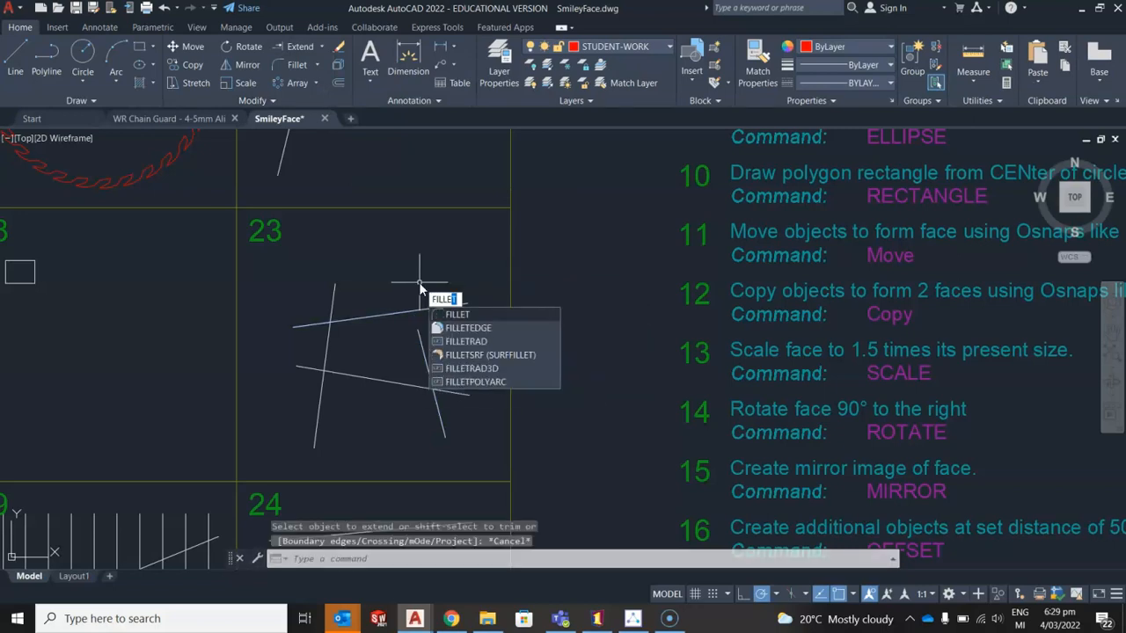
pyautogui.press('Return')
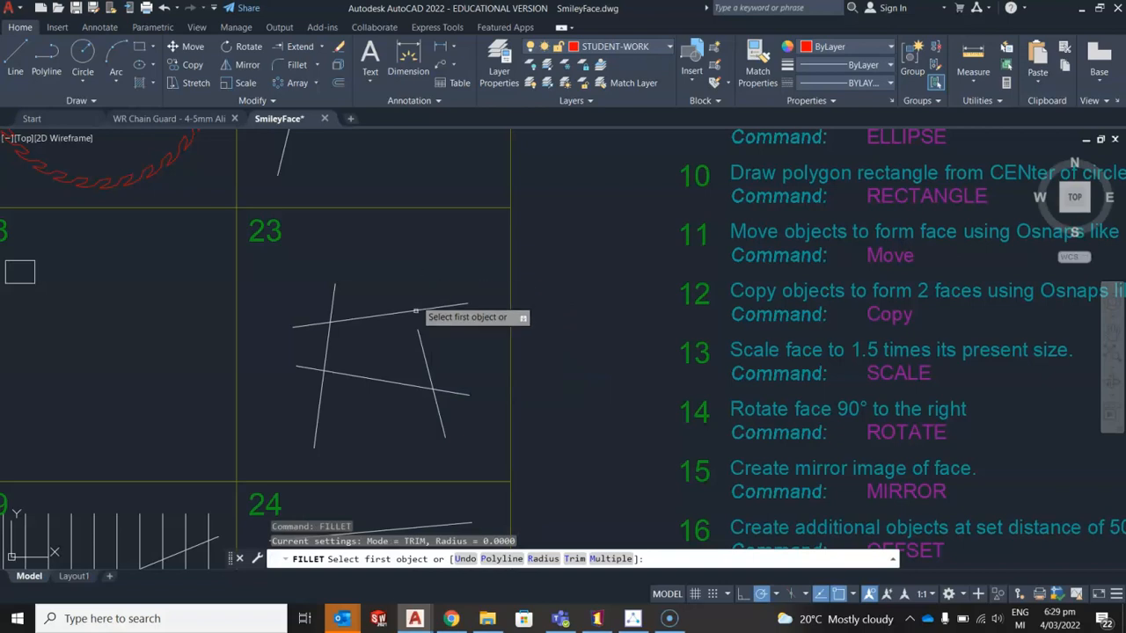
pyautogui.click(421, 343)
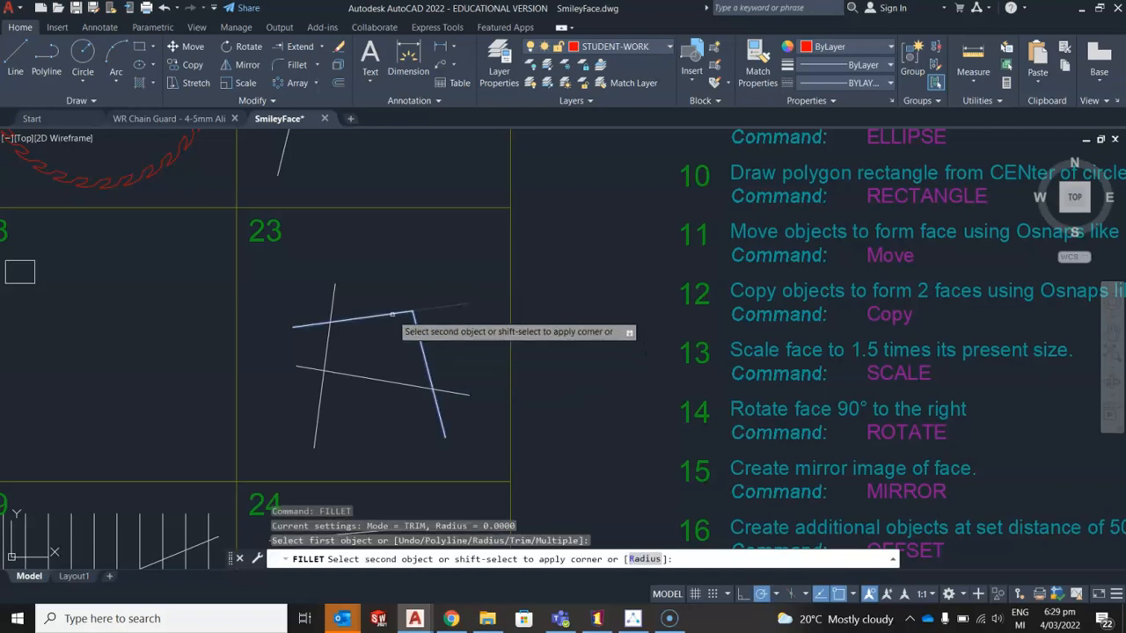
pyautogui.click(400, 313)
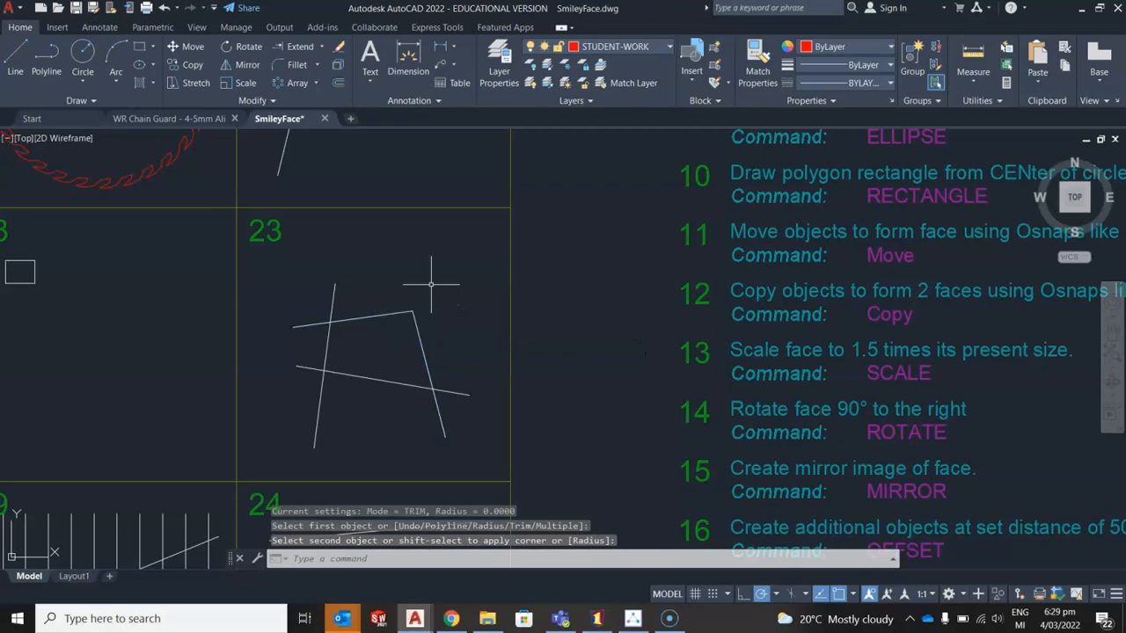
# Try stretching the triangle's right-hand tip and the small circle in cell 25 to just above the large circle, and undo it
pyautogui.scroll(-5, 431, 284)
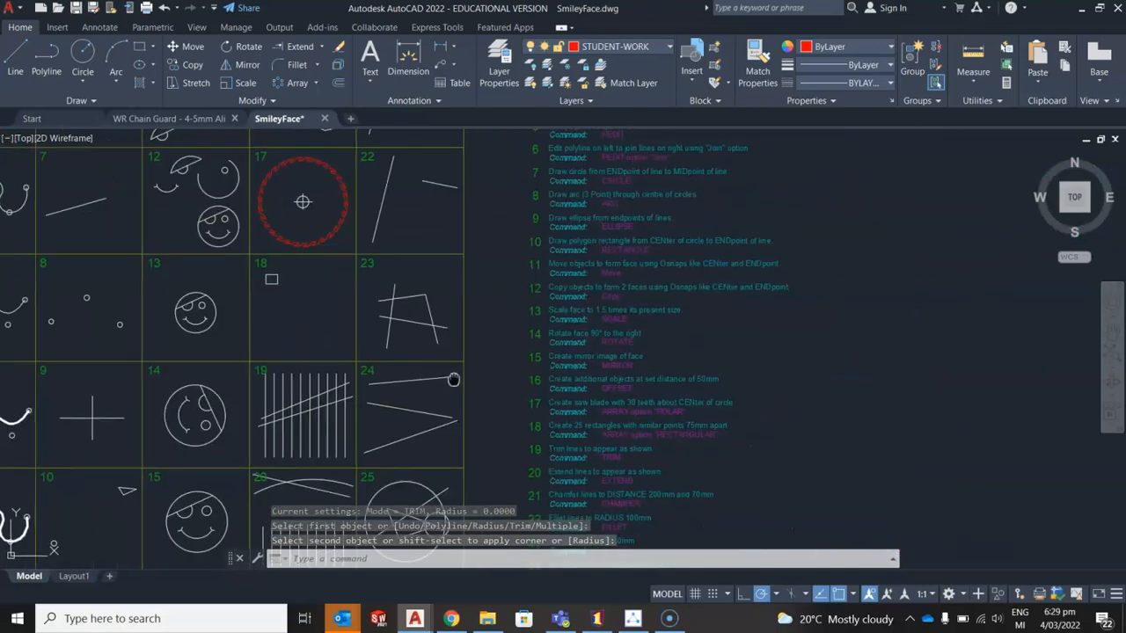
pyautogui.scroll(6, 451, 396)
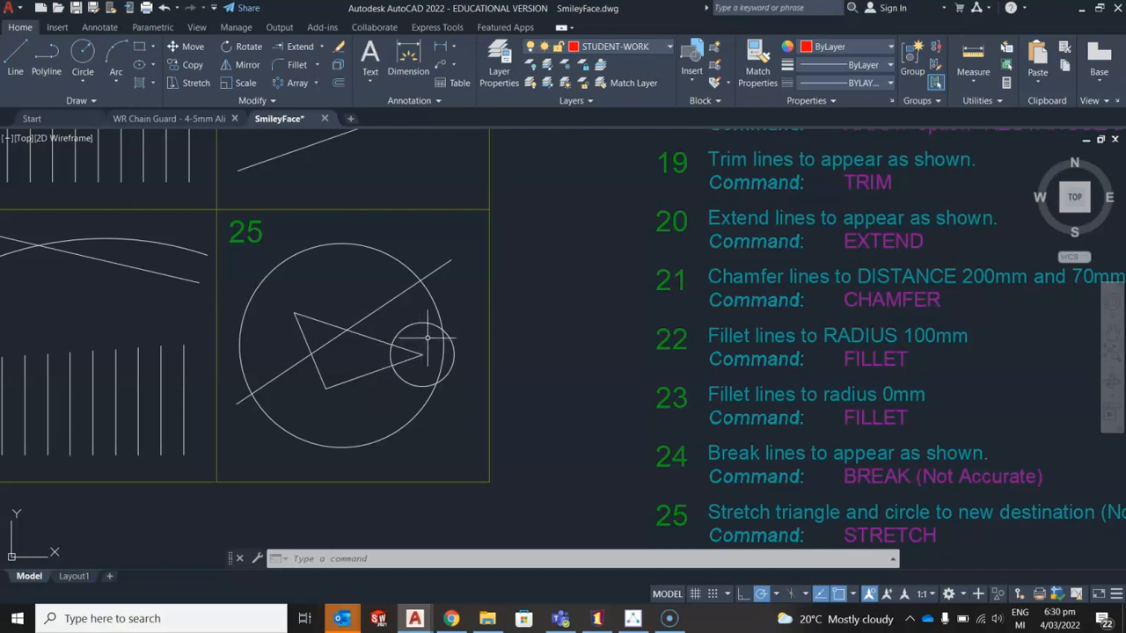
pyautogui.write('s')
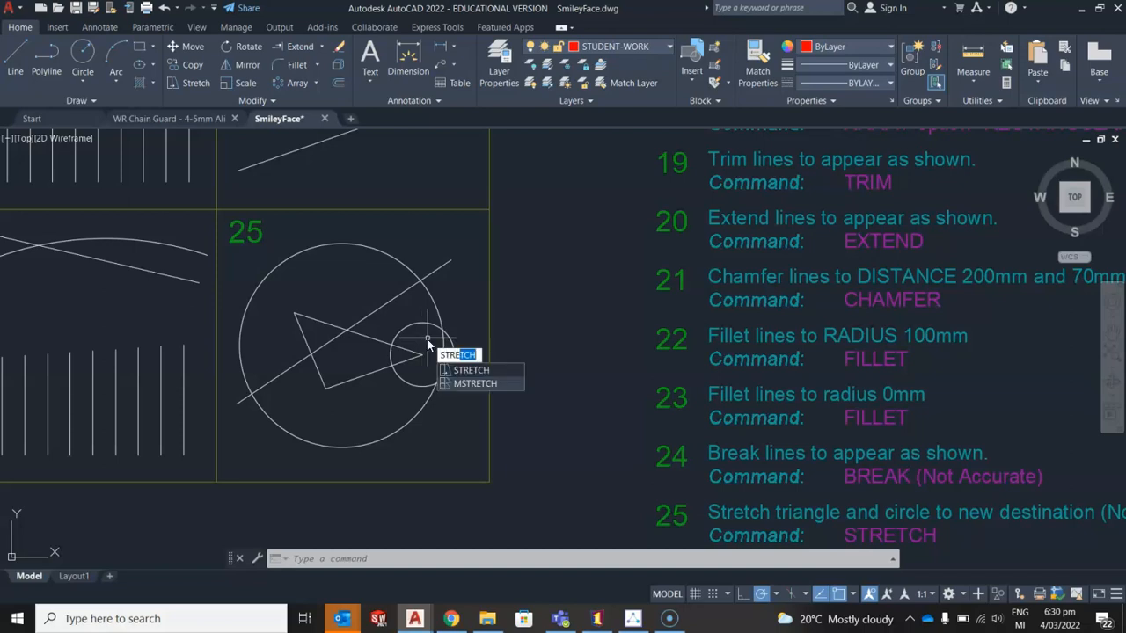
pyautogui.press('Return')
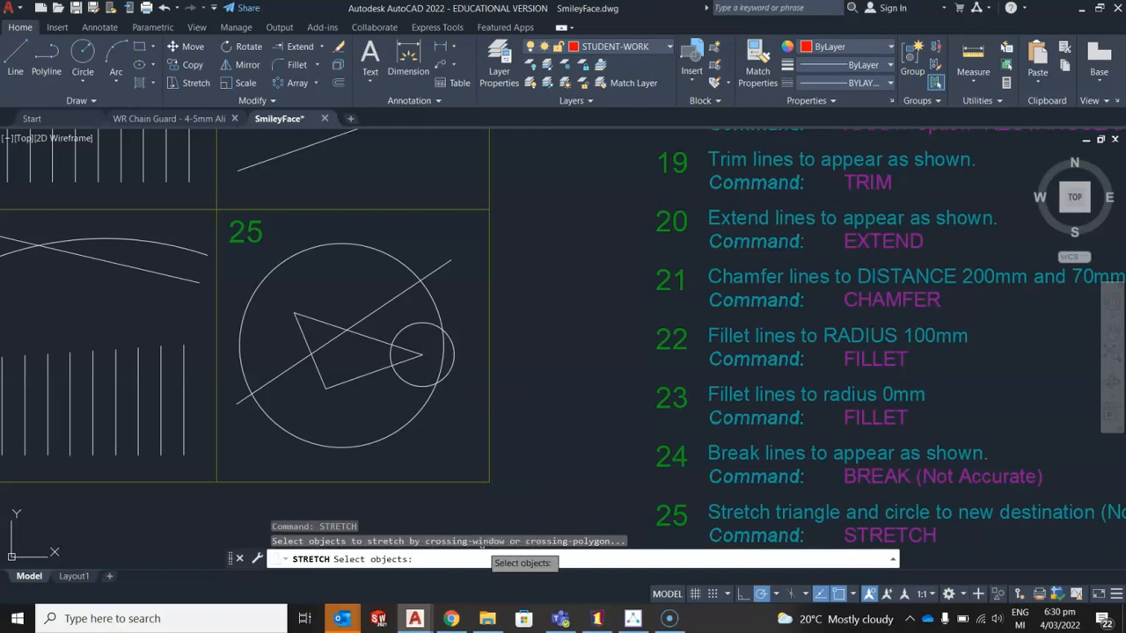
pyautogui.click(431, 338)
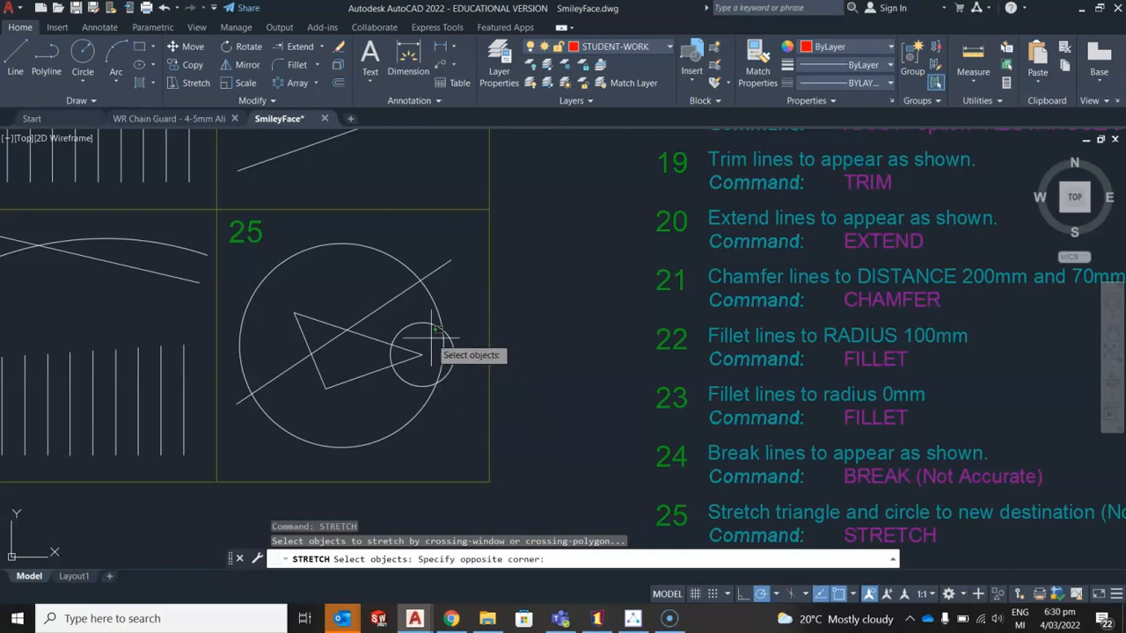
pyautogui.click(384, 379)
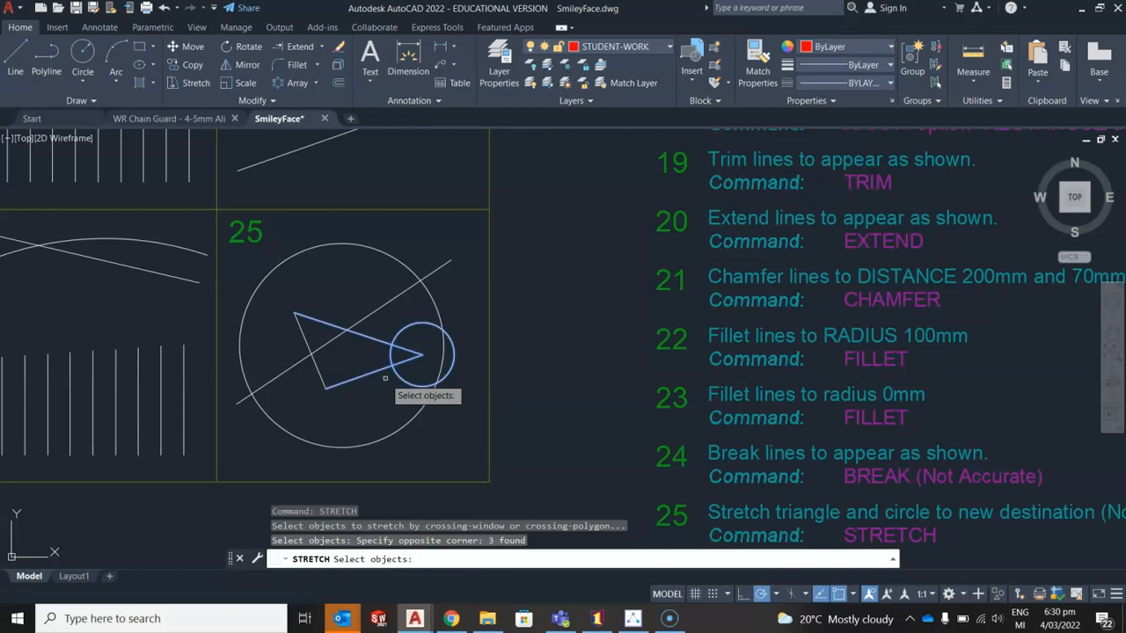
pyautogui.press('Return')
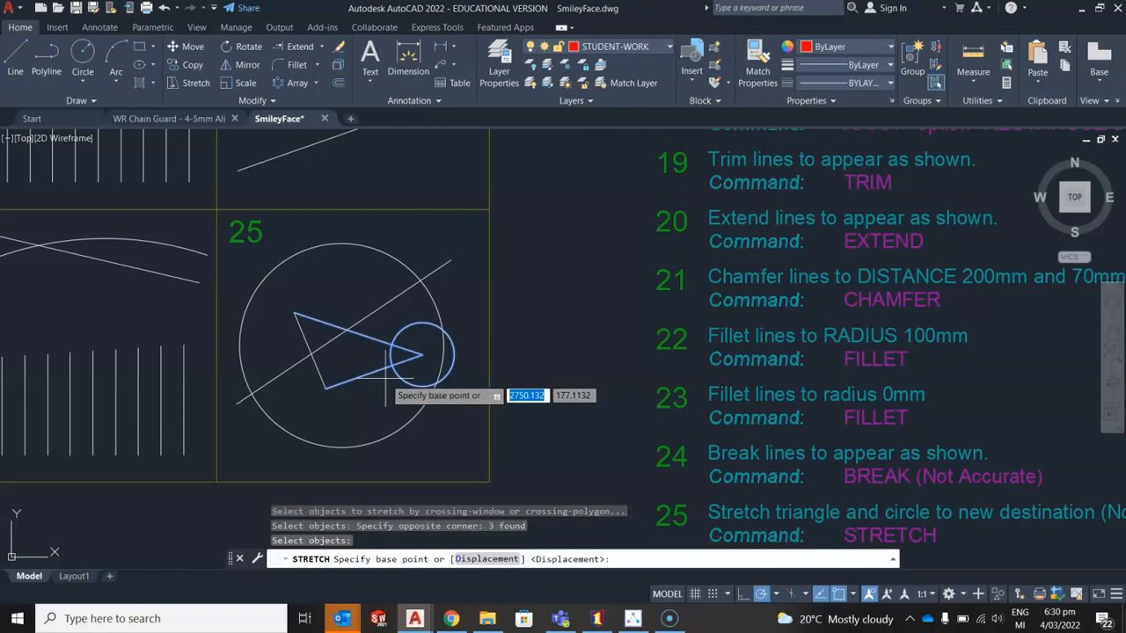
pyautogui.click(422, 353)
pyautogui.click(409, 236)
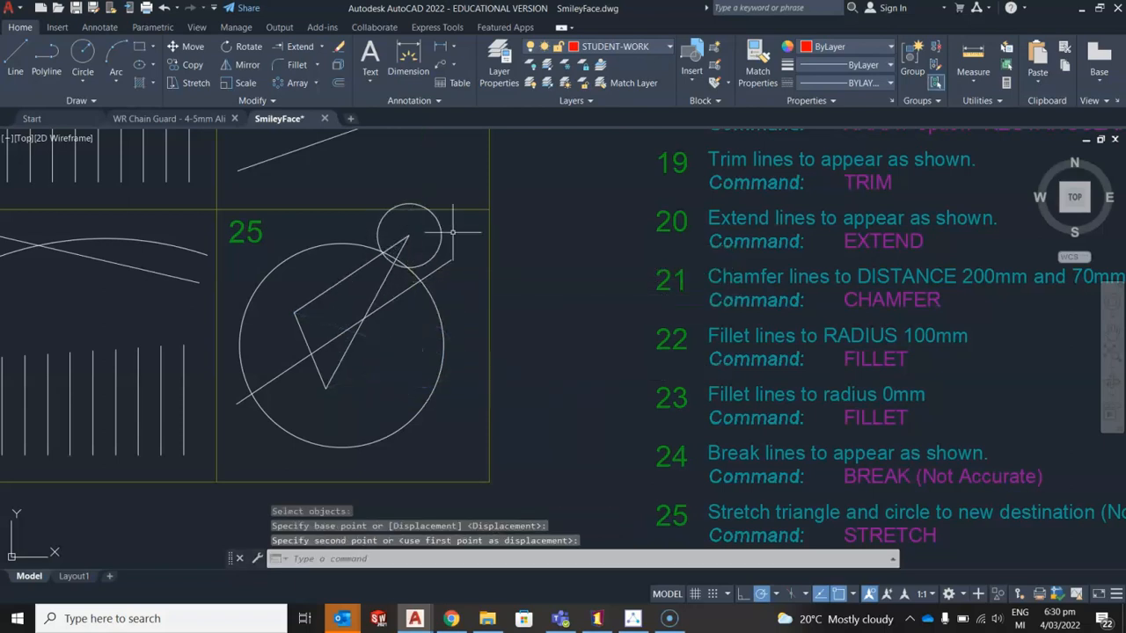
pyautogui.press('Escape')
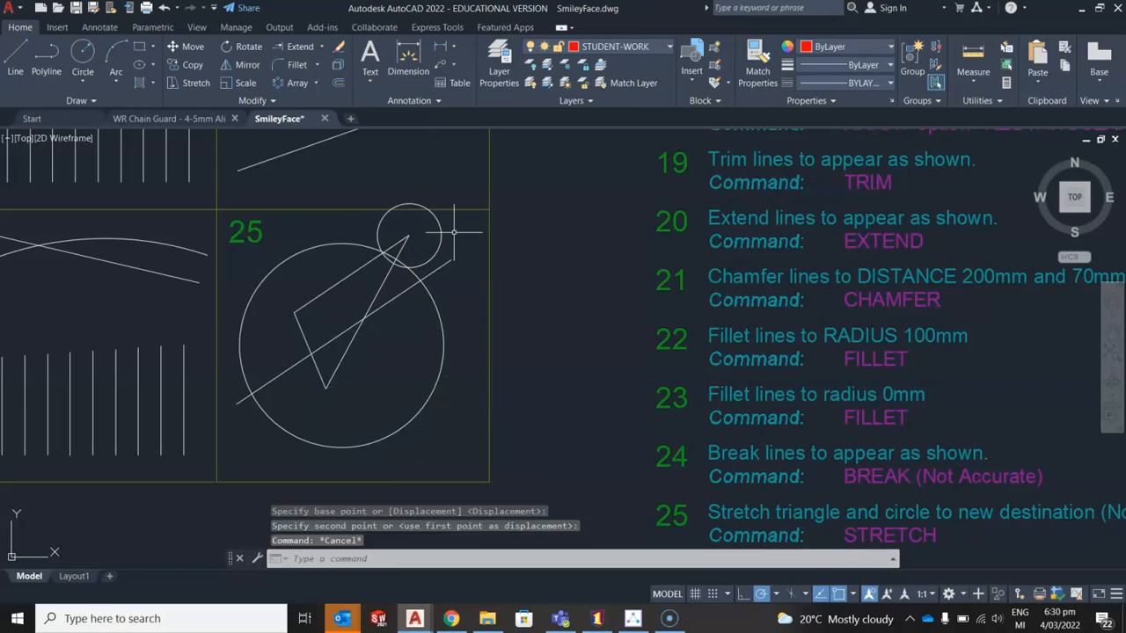
pyautogui.hotkey('ctrl', 'z')
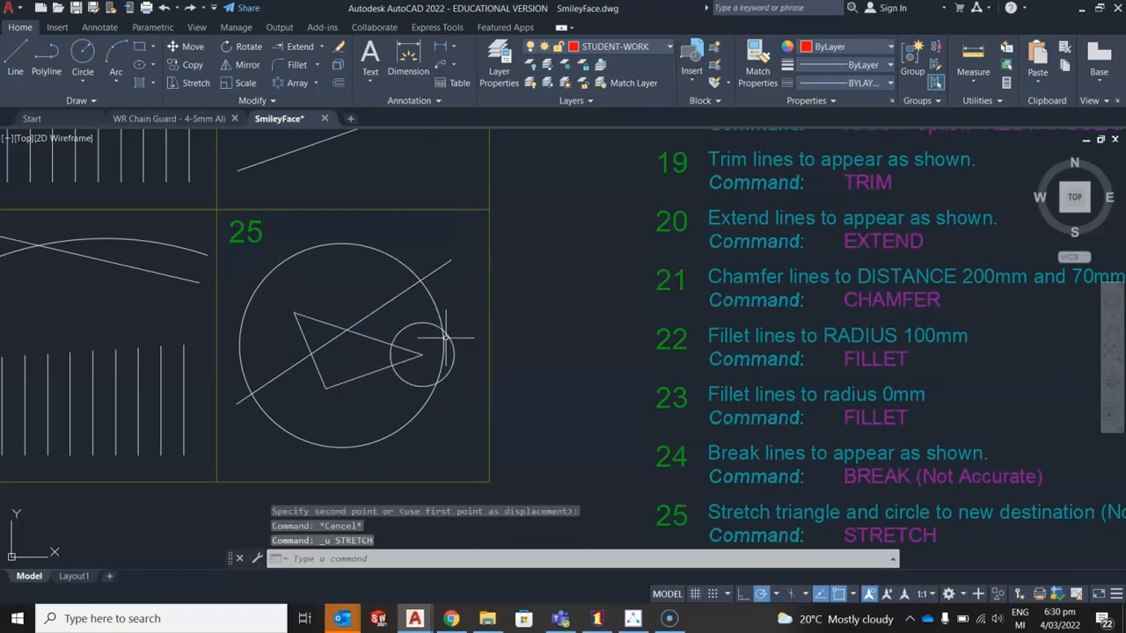
# Try to stretch the triangle and small circle in cell 25 using a crossing window that misses the triangle's tip, and cancel
pyautogui.write('STRETCH')
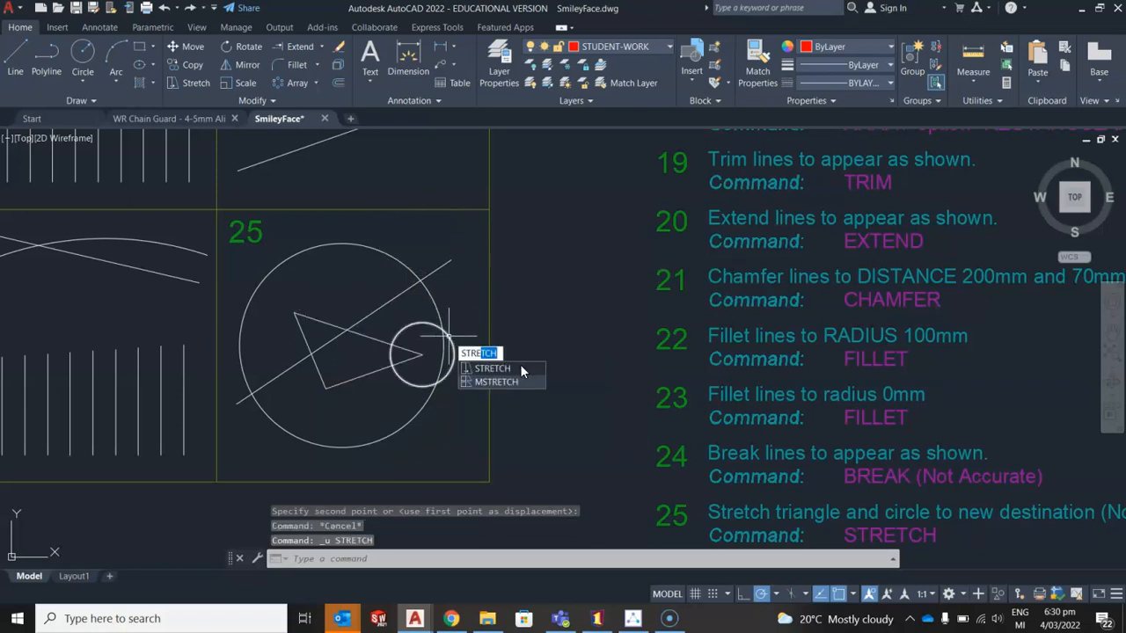
pyautogui.press('Return')
pyautogui.click(415, 340)
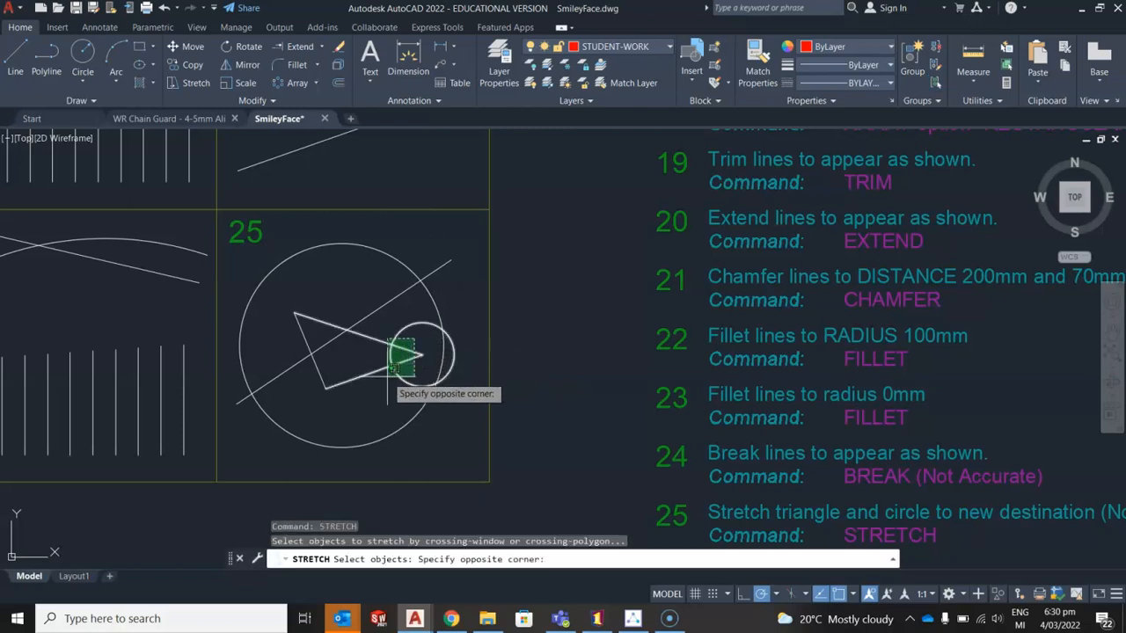
pyautogui.click(387, 376)
pyautogui.press('Return')
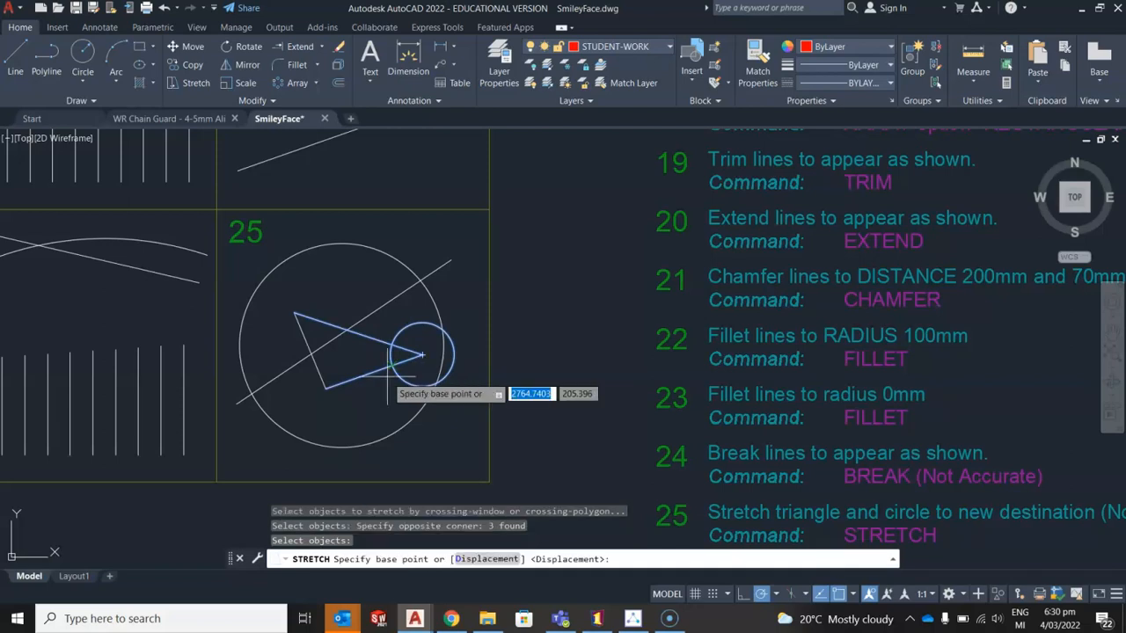
pyautogui.click(423, 354)
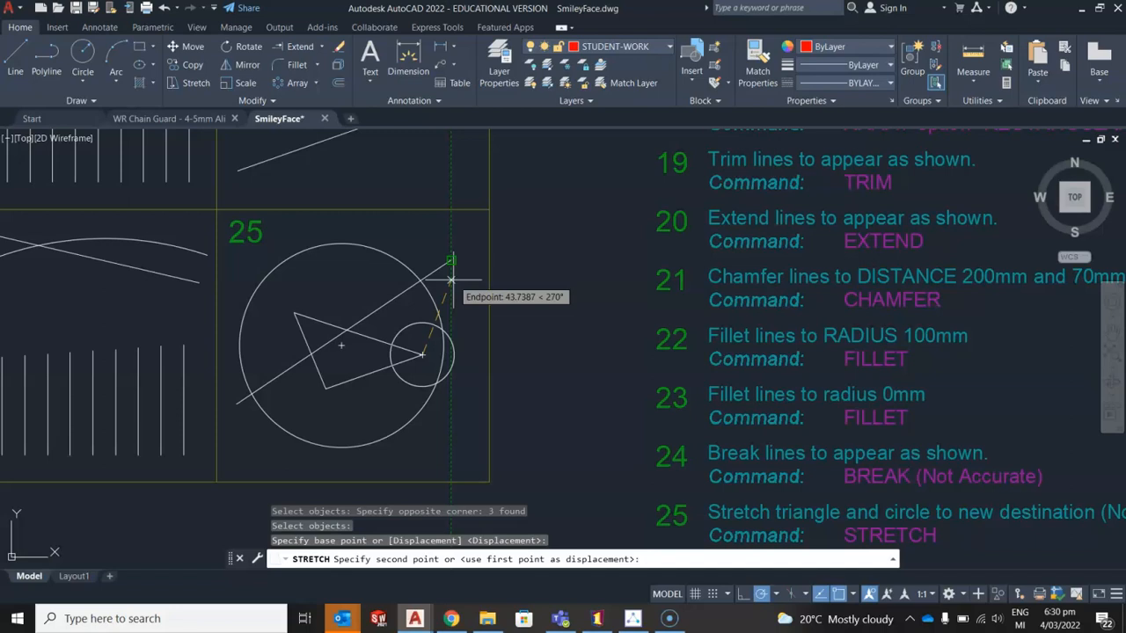
pyautogui.press('Escape')
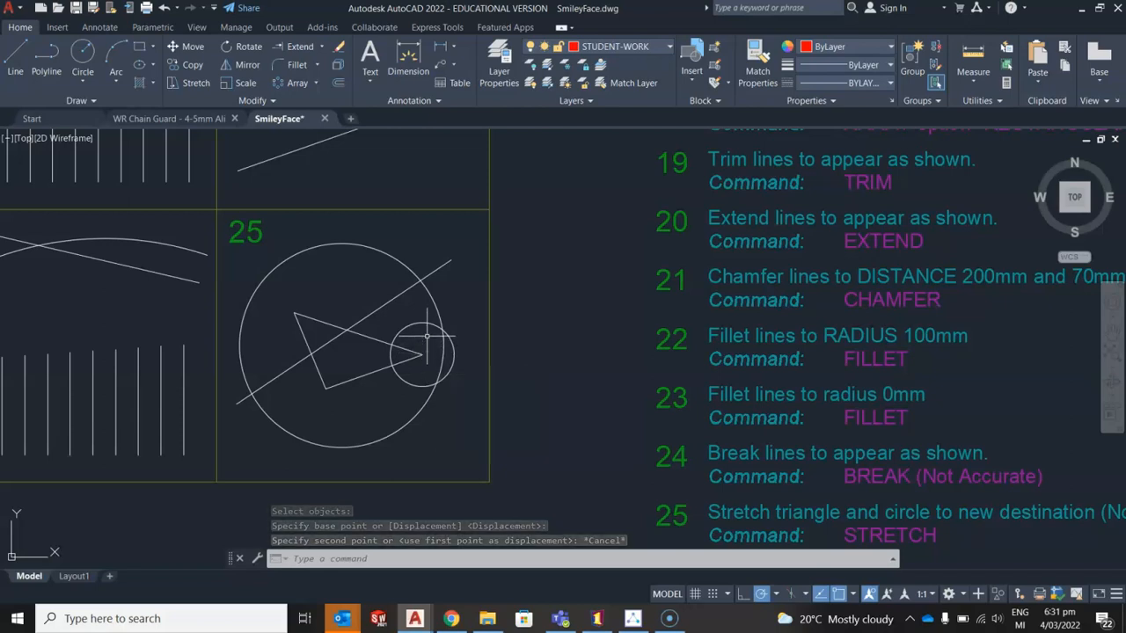
# Try stretching only the triangle's right-hand tip in cell 25, leaving the small circle out of the selection, and cancel
pyautogui.click(428, 337)
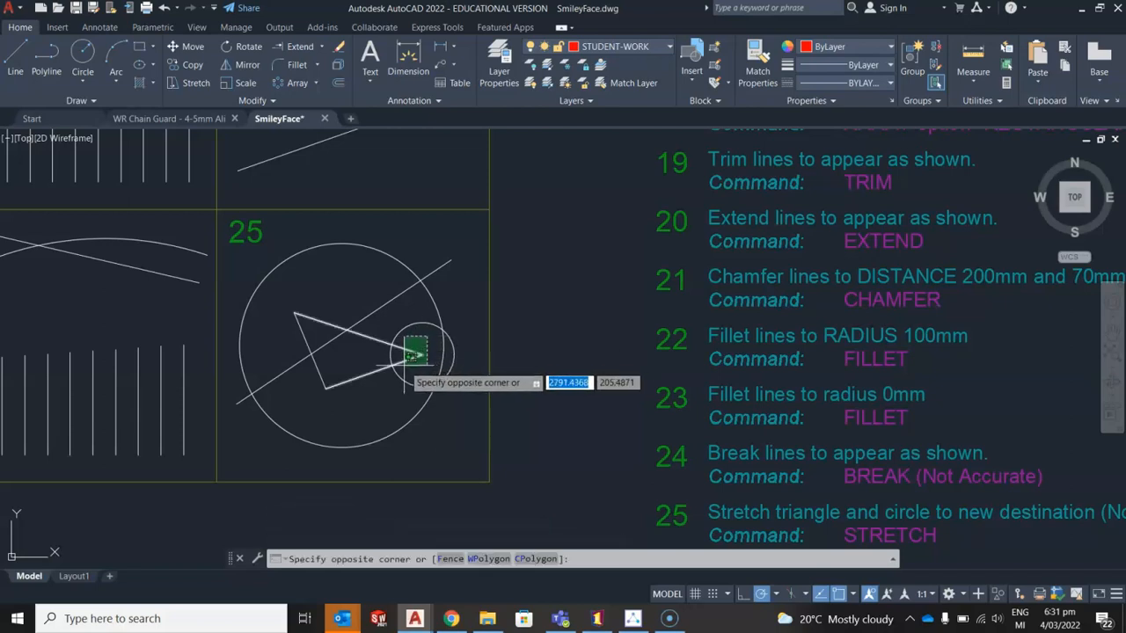
pyautogui.click(404, 363)
pyautogui.write('str')
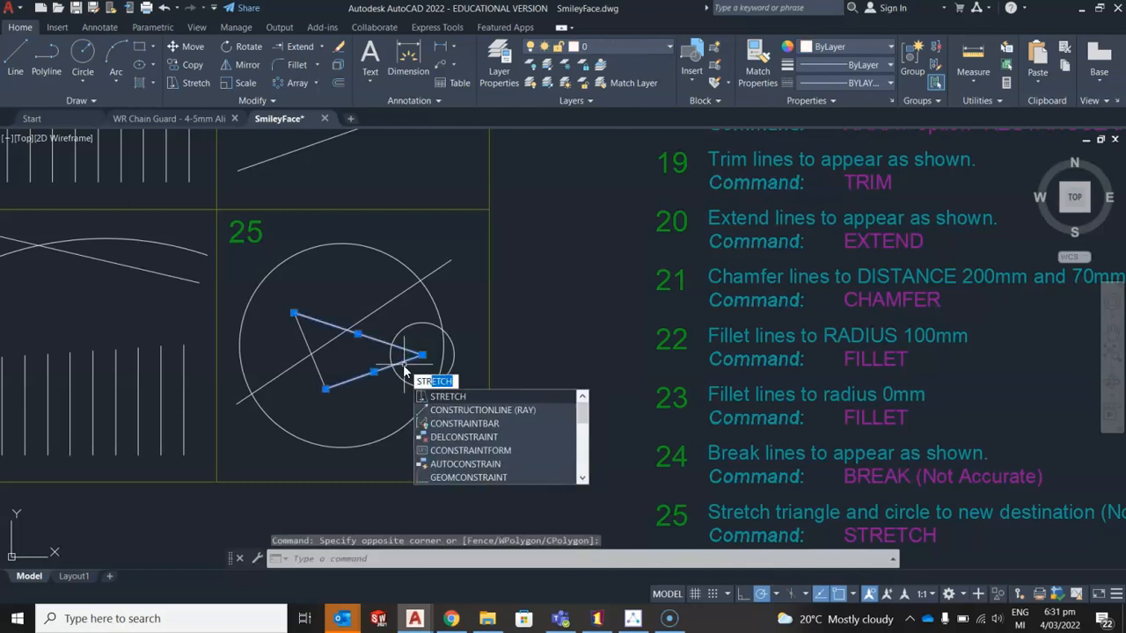
pyautogui.press('Return')
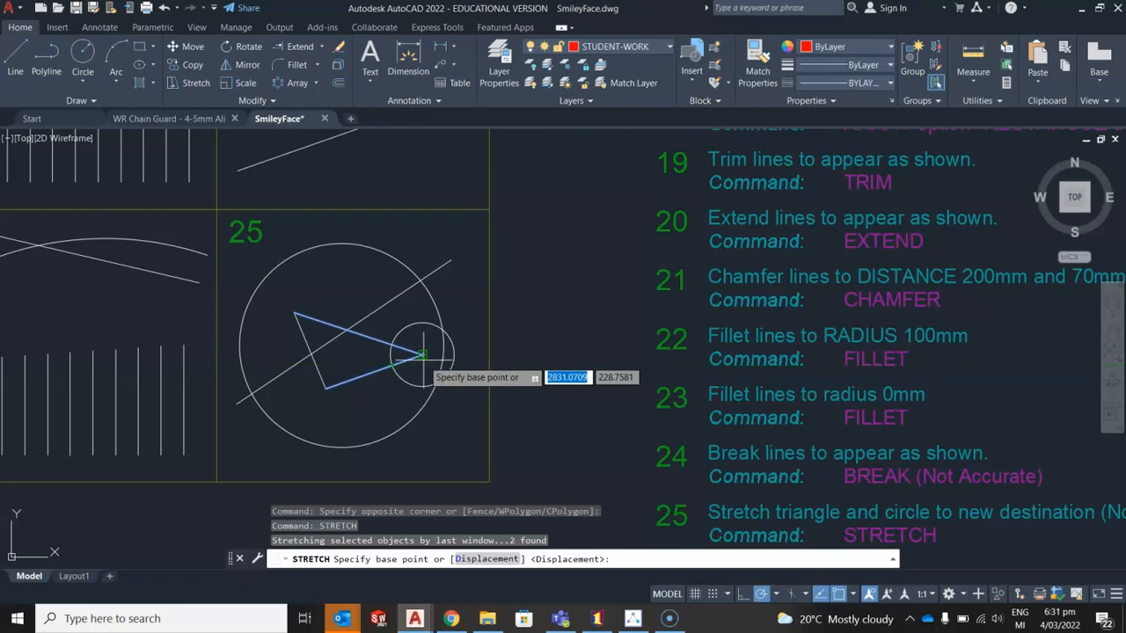
pyautogui.click(422, 354)
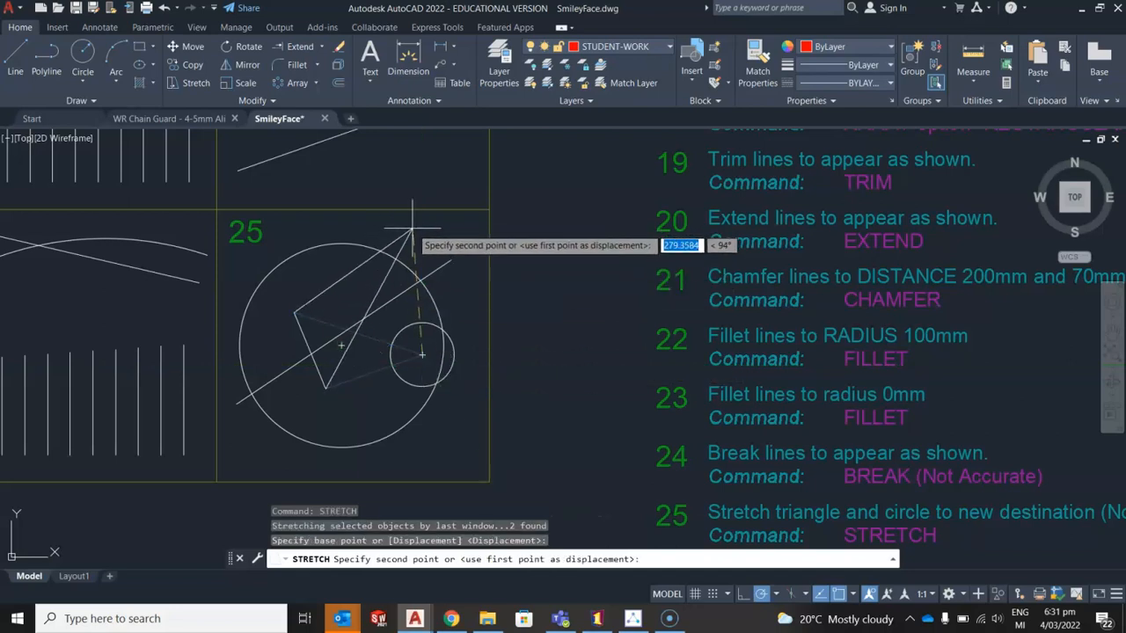
pyautogui.press('Escape')
# Thaw the HIDE layer and look over the completed answer grid beside the exercise grid
pyautogui.scroll(-5, 412, 227)
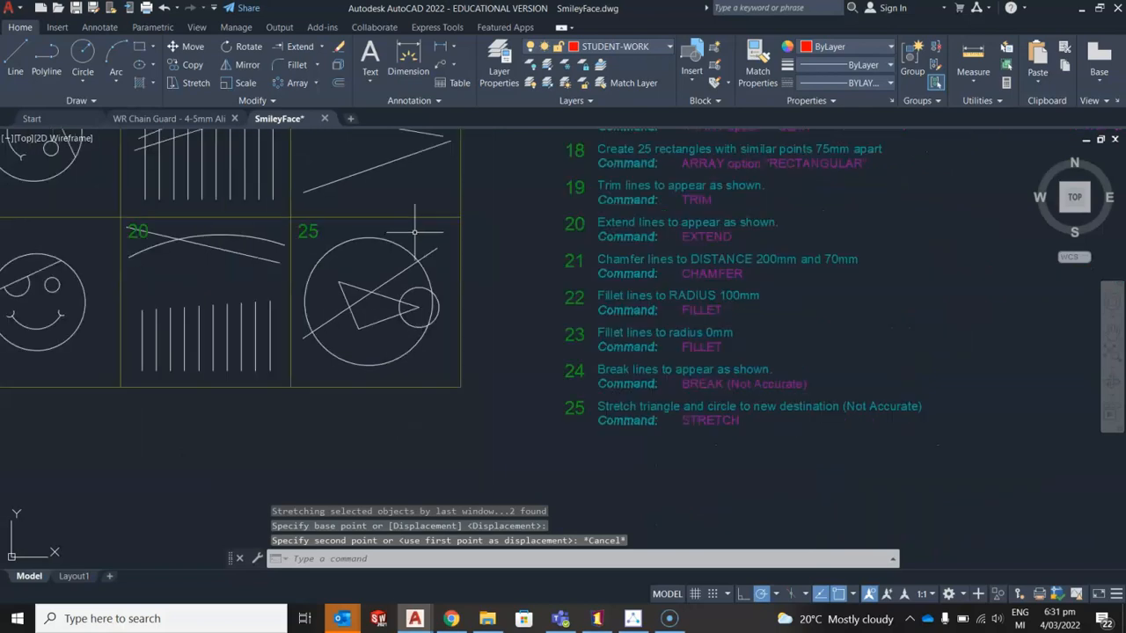
pyautogui.moveTo(395, 308)
pyautogui.mouseDown(button='middle')
pyautogui.moveTo(475, 387)
pyautogui.moveTo(449, 371)
pyautogui.mouseUp(button='middle')
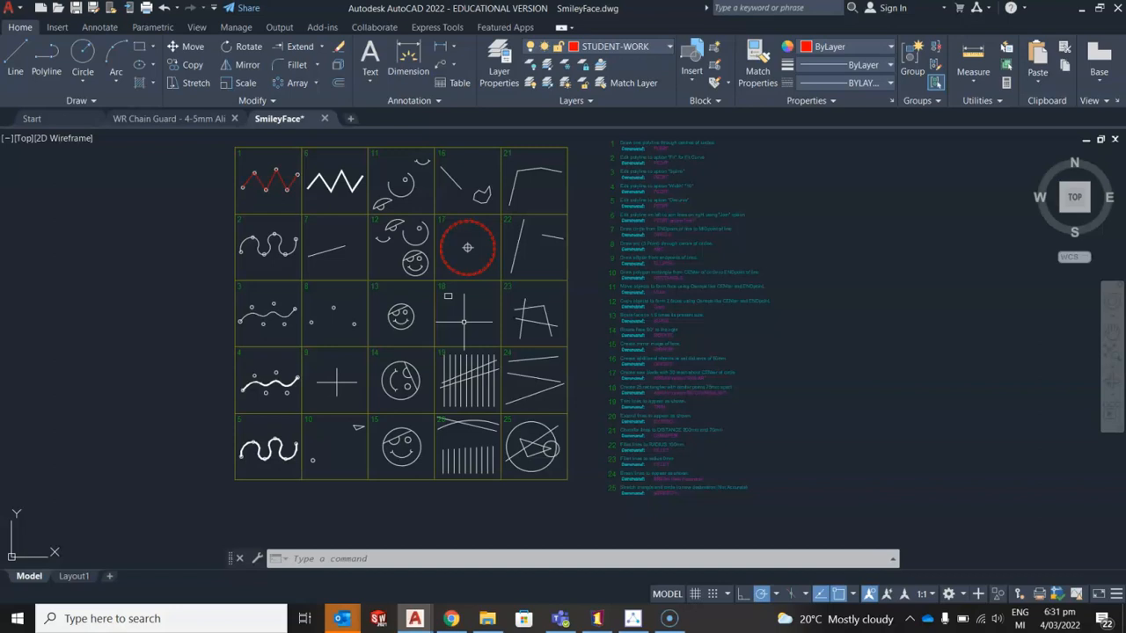
pyautogui.moveTo(467, 315); pyautogui.dragTo(468, 317, button='middle')
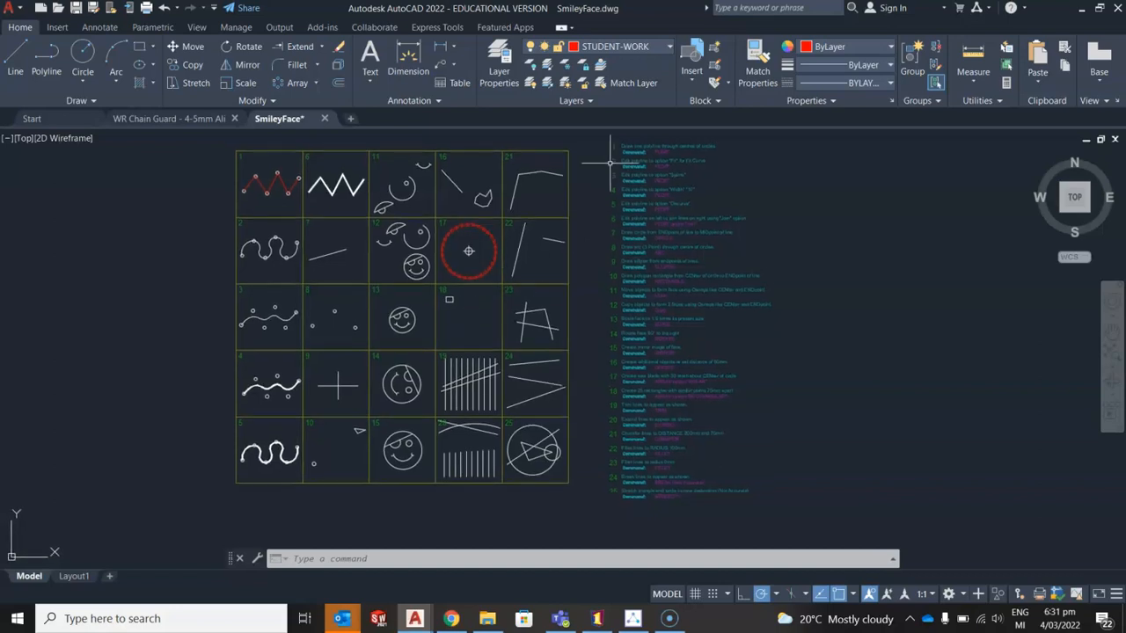
pyautogui.click(668, 51)
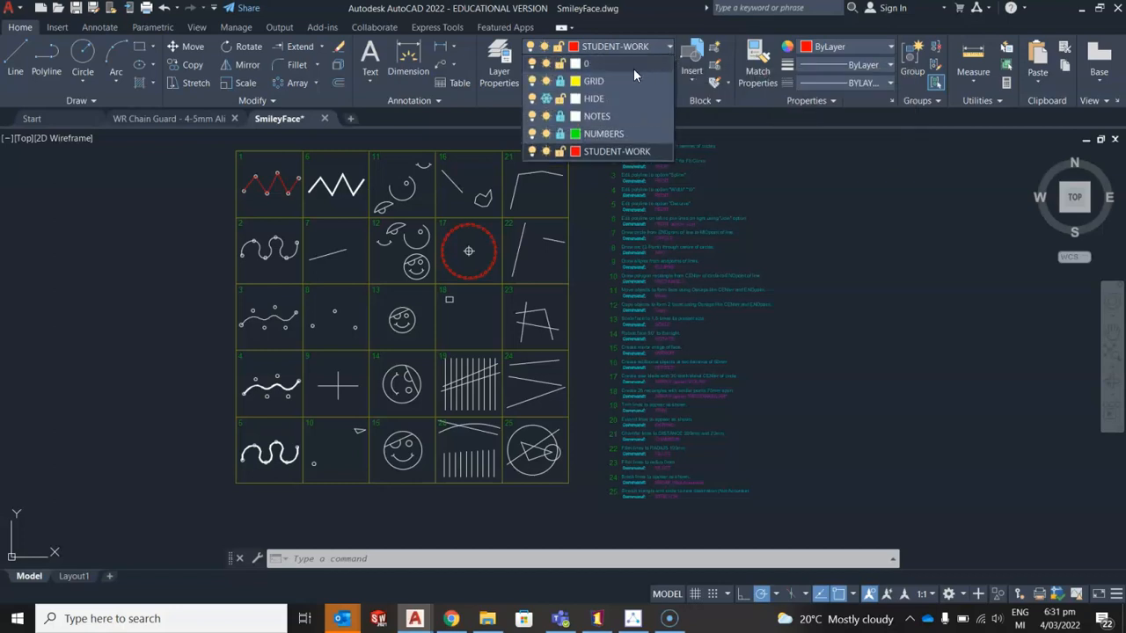
pyautogui.click(548, 102)
pyautogui.moveTo(338, 287); pyautogui.dragTo(585, 287, button='middle')
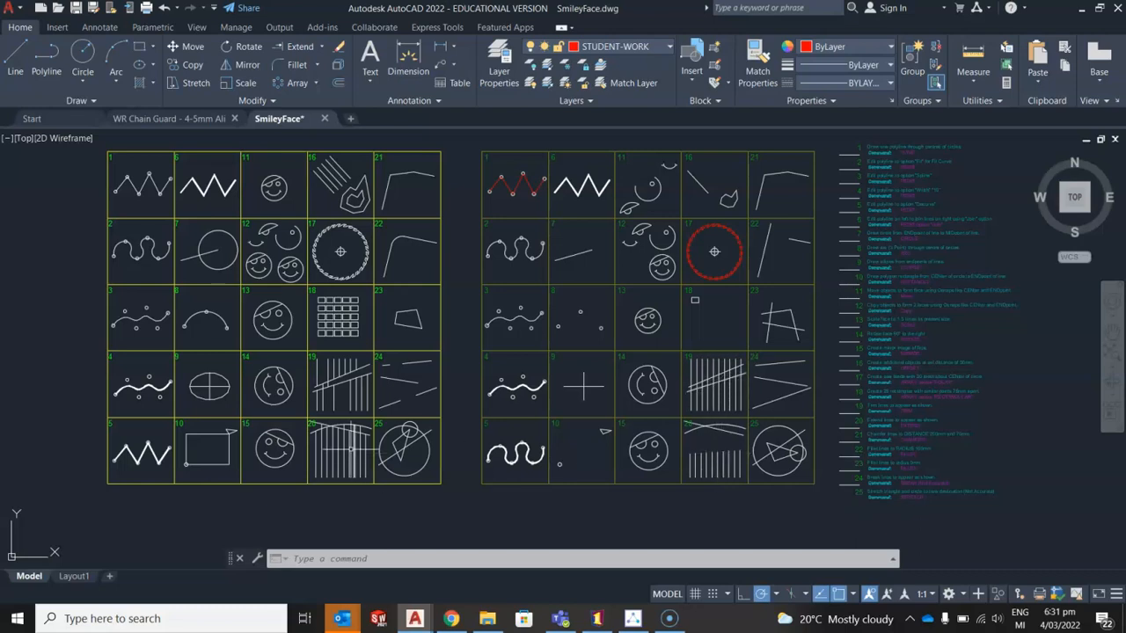
pyautogui.moveTo(356, 419)
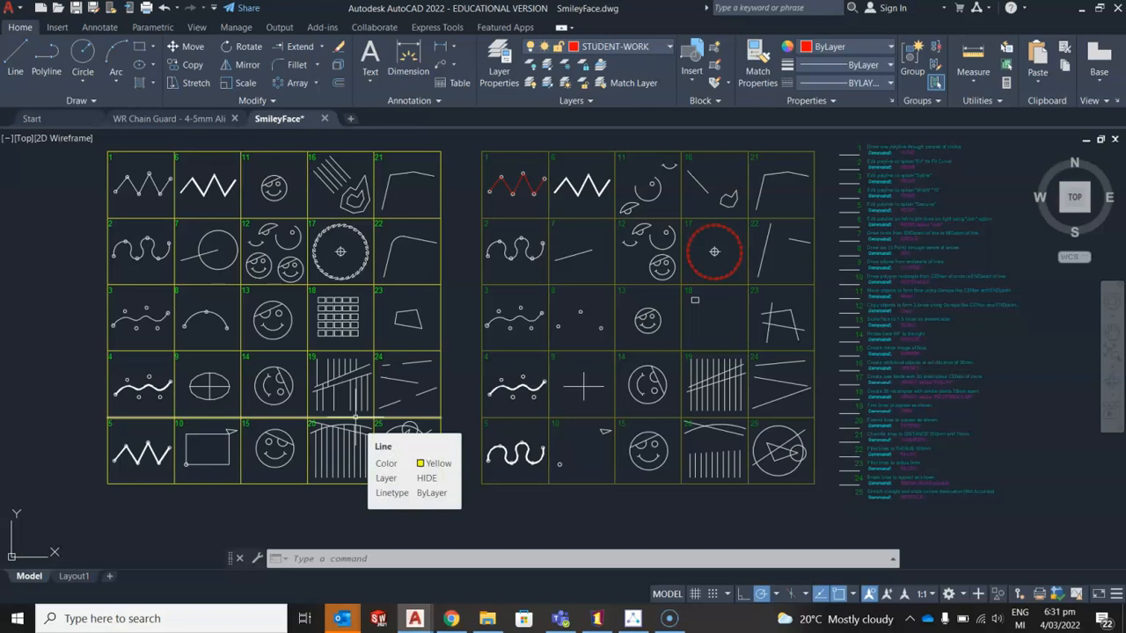
pyautogui.scroll(2, 354, 433)
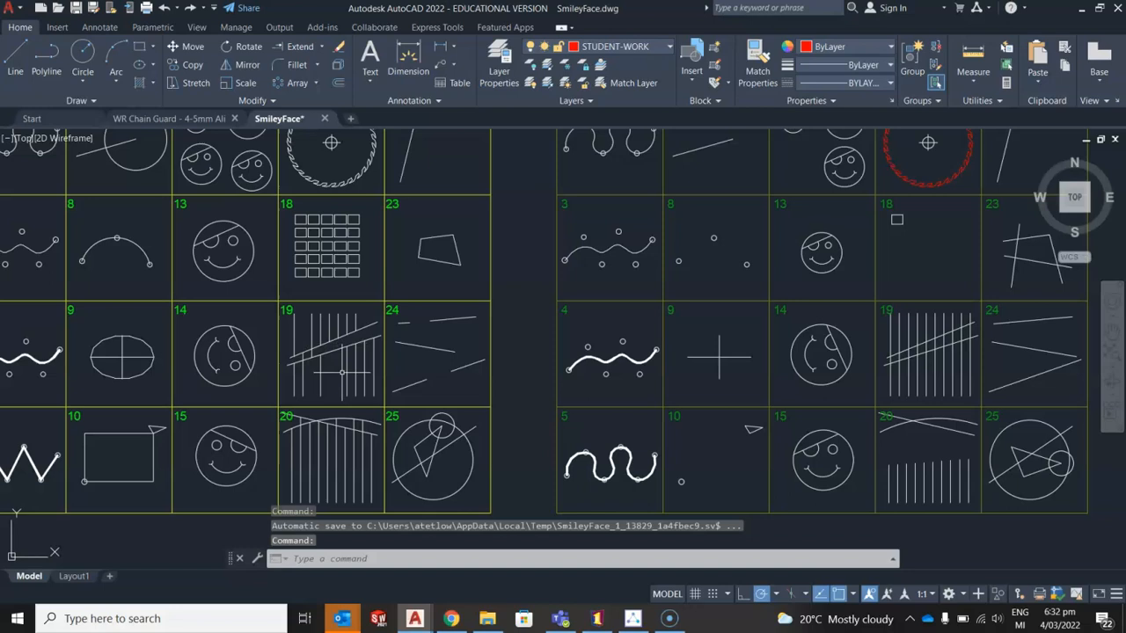
pyautogui.scroll(-2, 314, 371)
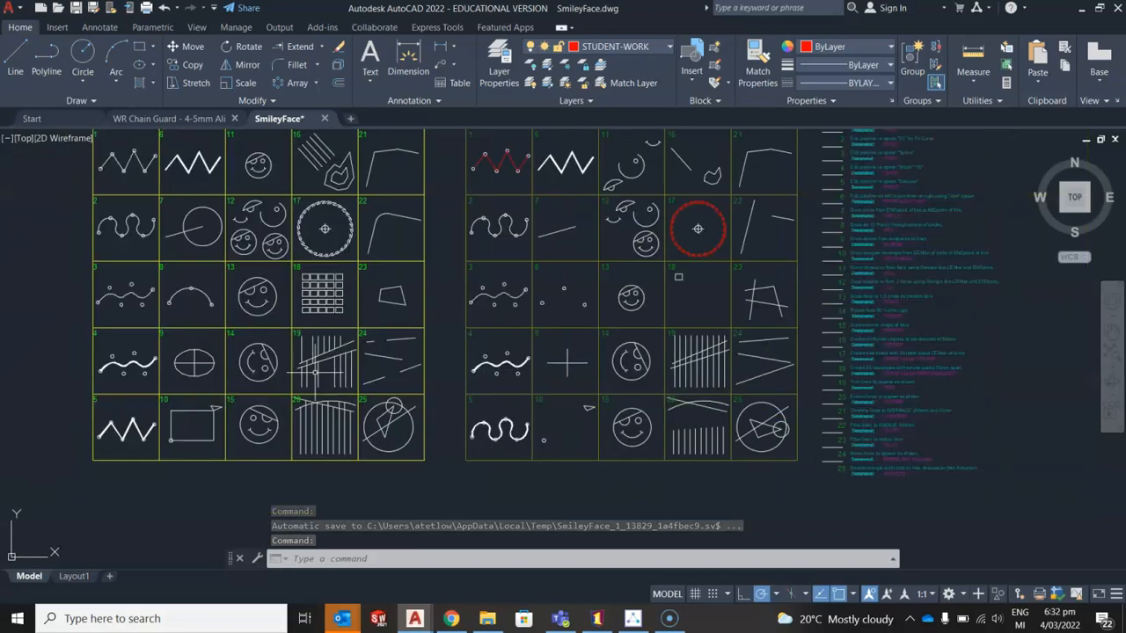
pyautogui.scroll(-2, 497, 247)
pyautogui.moveTo(493, 247); pyautogui.dragTo(449, 297, button='middle')
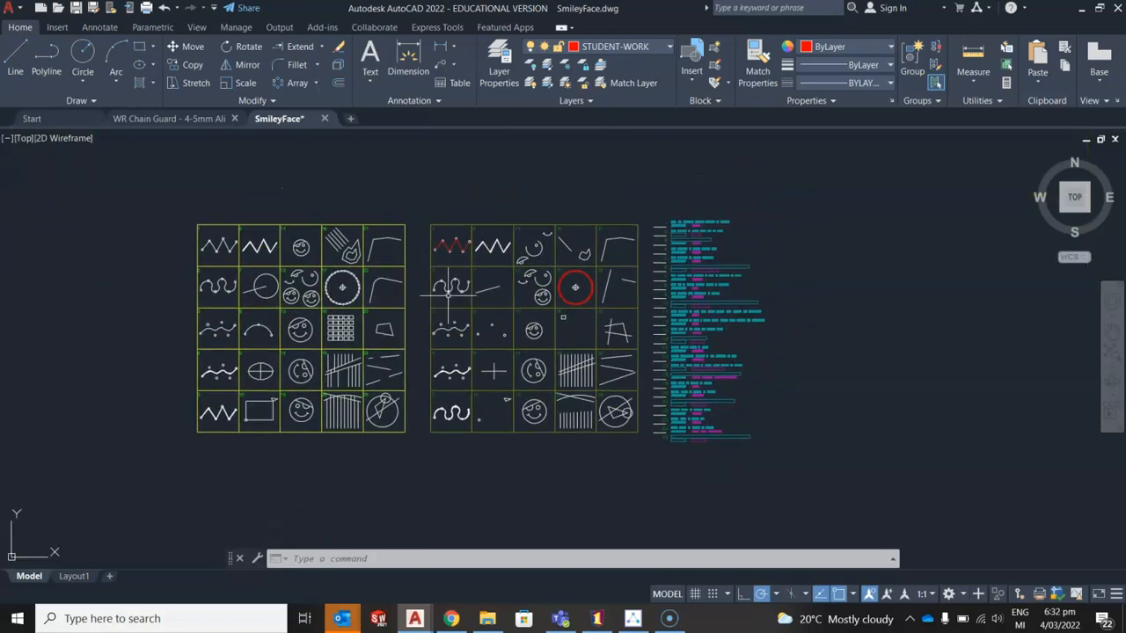
pyautogui.scroll(2, 437, 301)
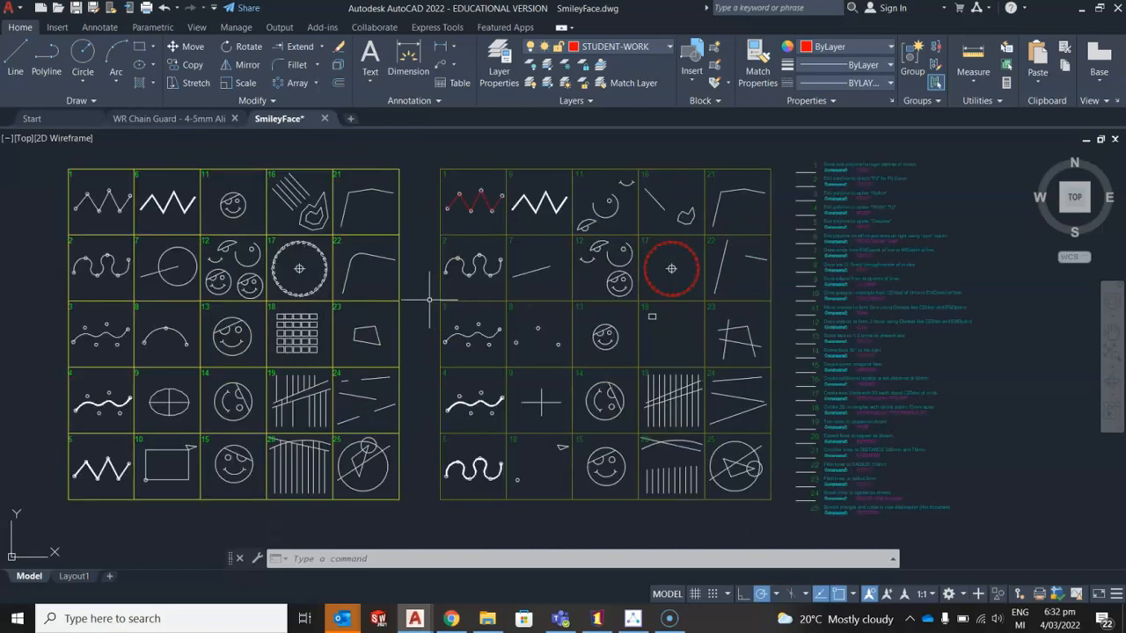